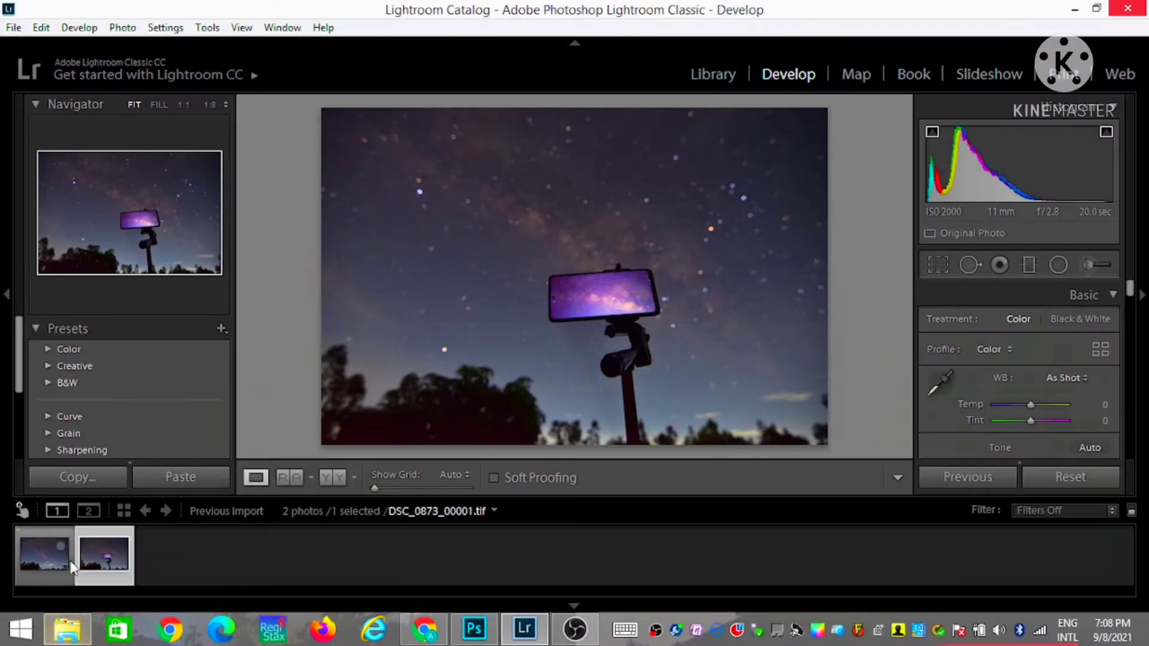
- Compare the Milky Way and phone-on-gimbal photos, zooming in and filling the view on the stars
click(43, 557)
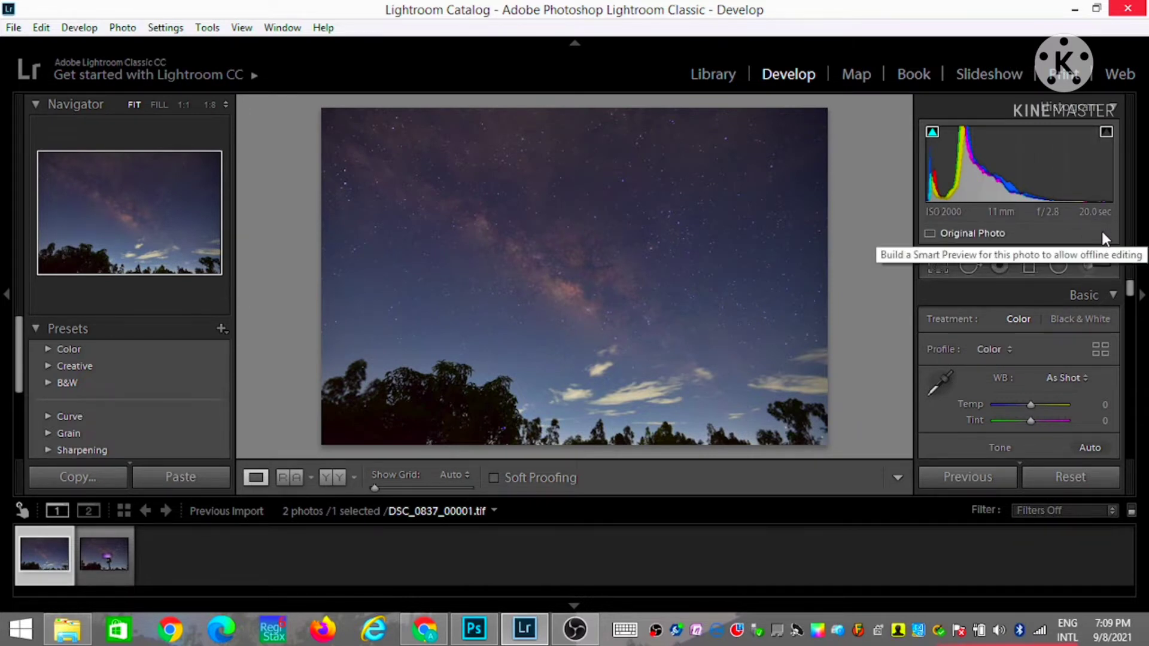
click(102, 566)
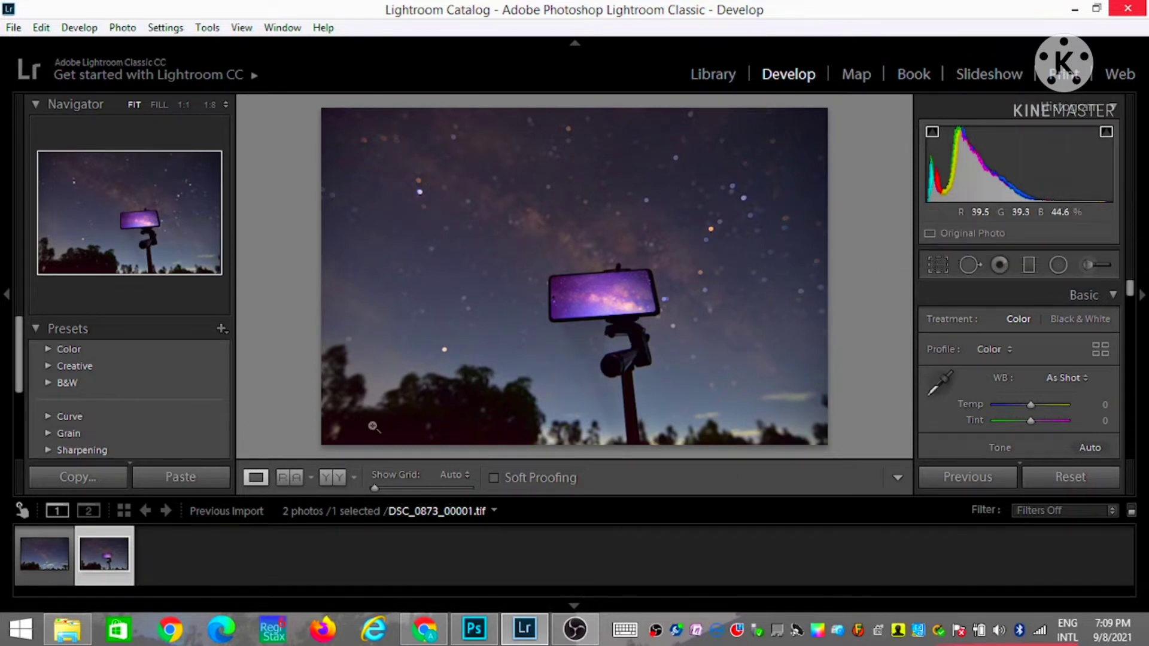
click(47, 565)
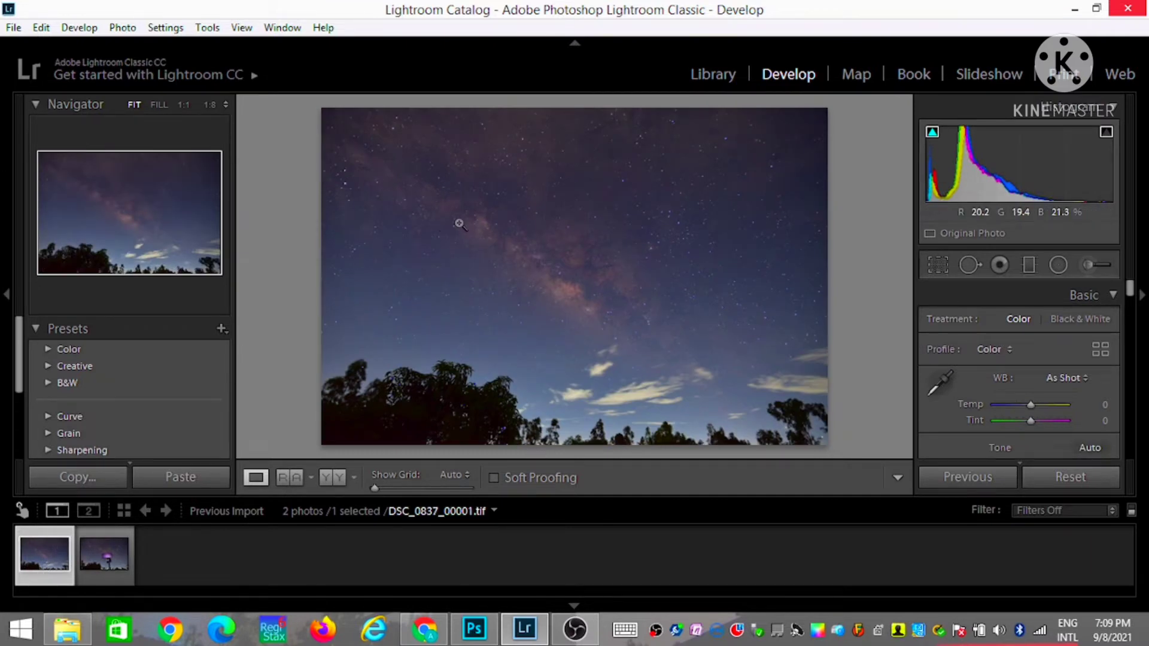
click(520, 257)
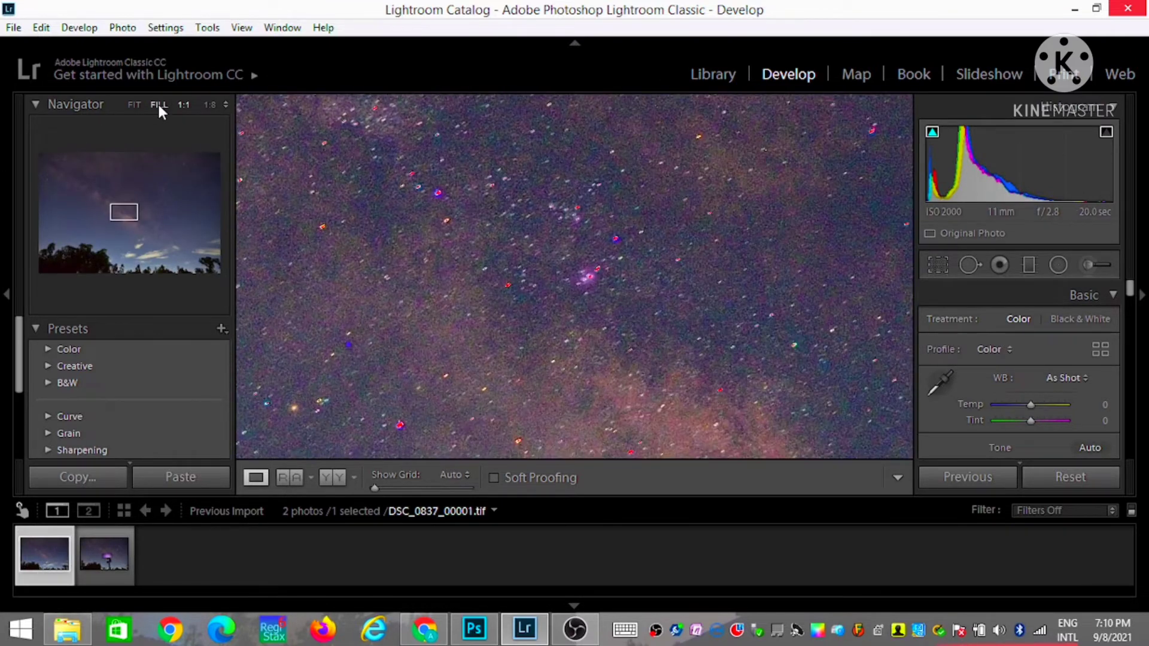
click(159, 106)
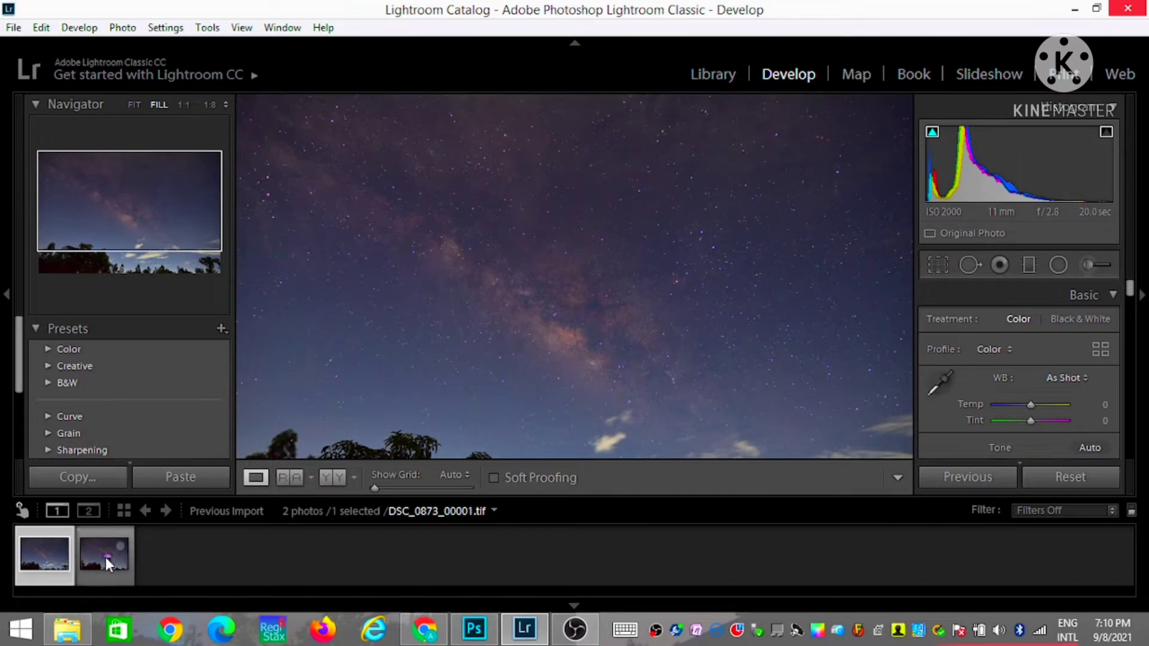
- Flip between the phone-on-tripod and Milky Way shots at Fit view, ending on the sky photo
click(107, 564)
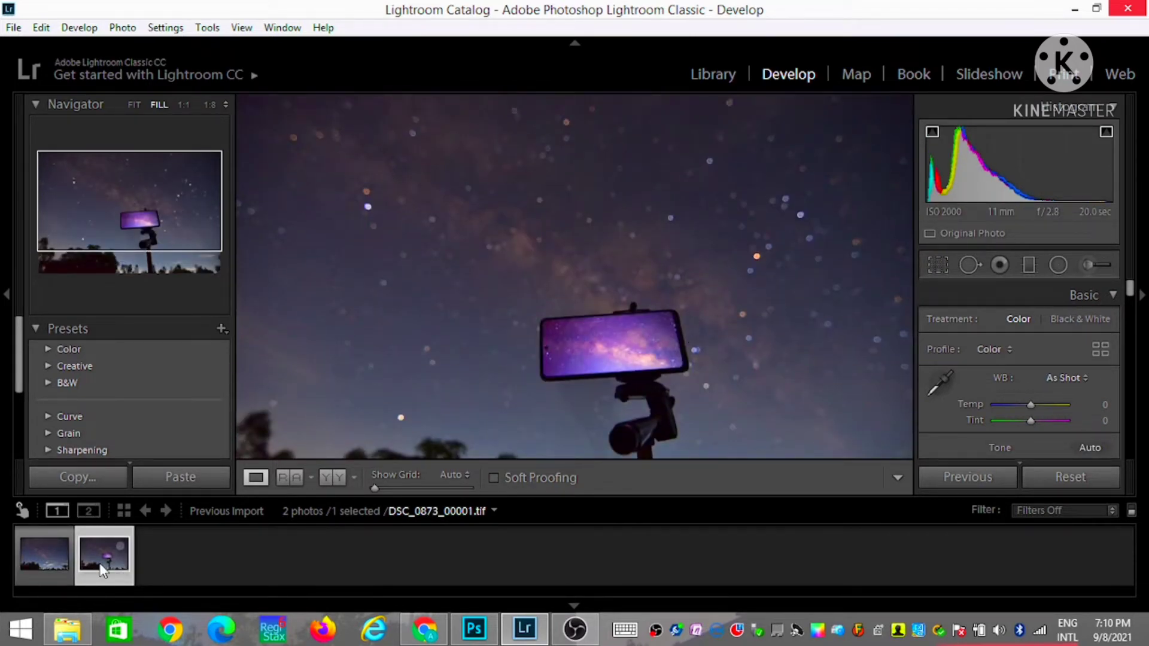
click(45, 554)
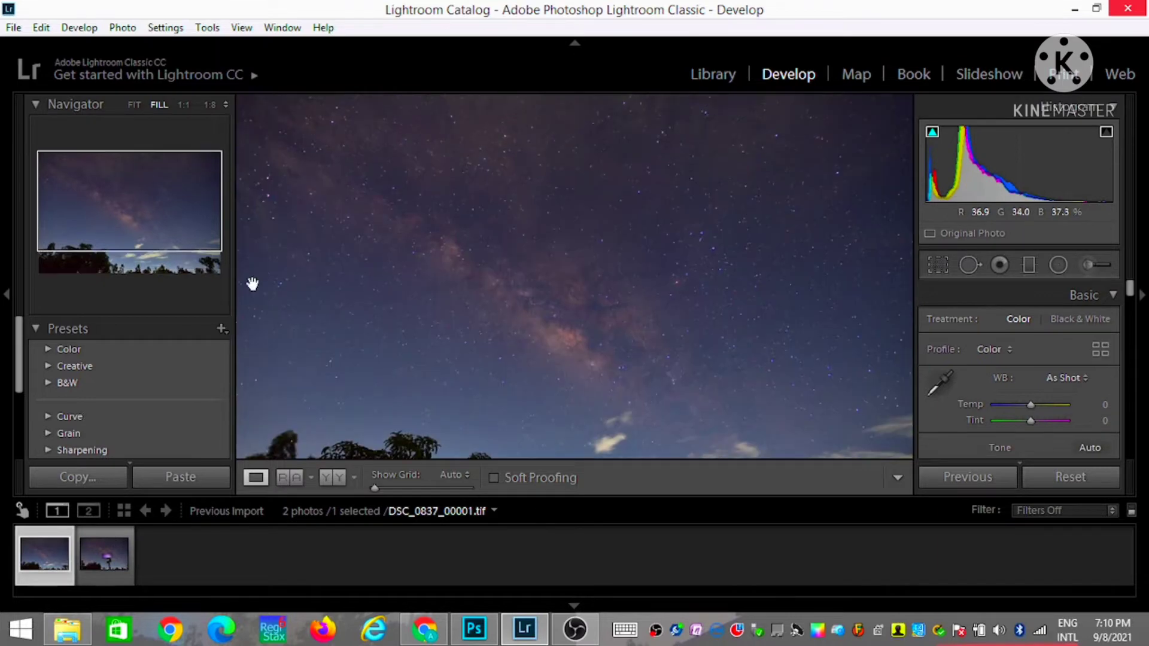
click(107, 553)
click(134, 105)
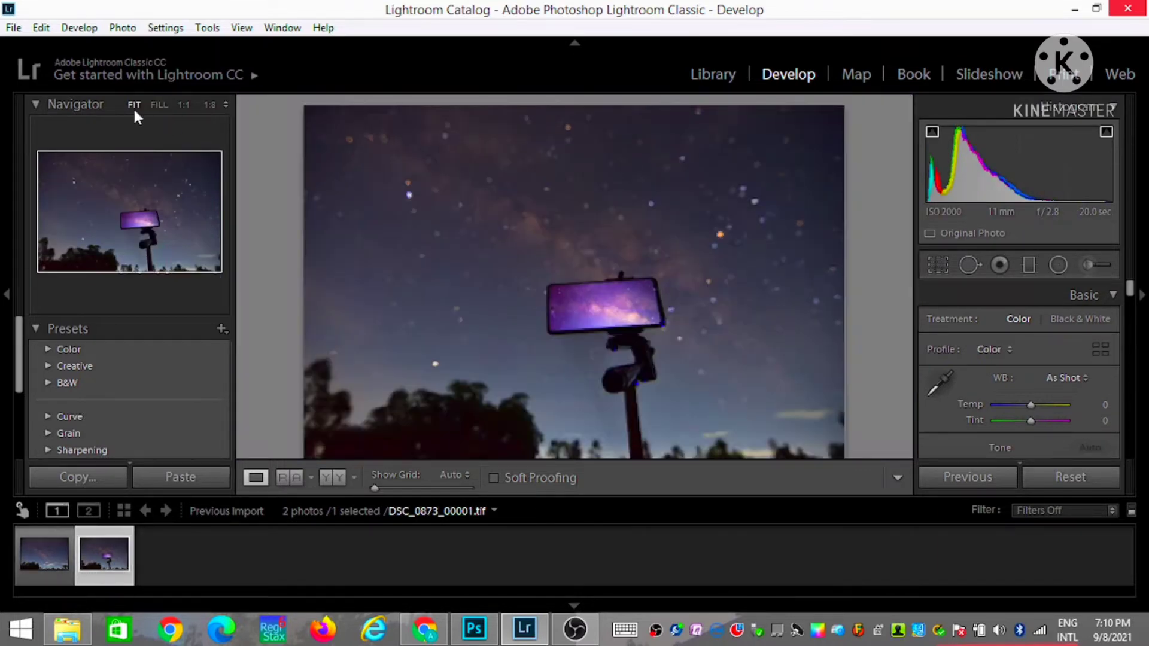
click(38, 558)
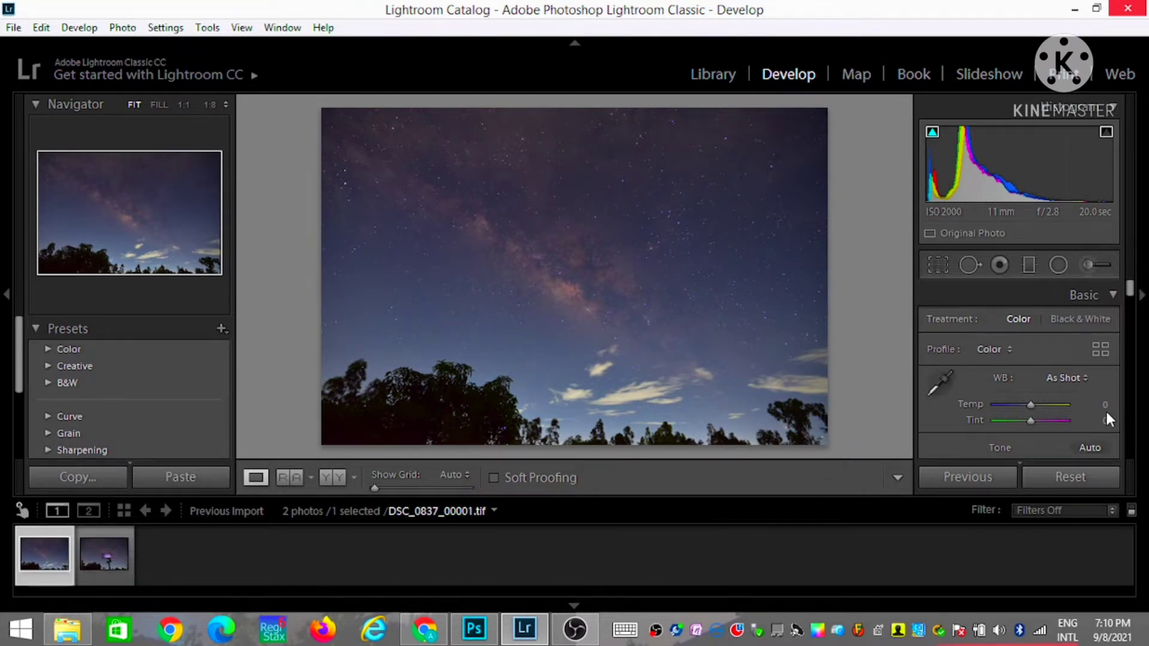
- Adjust the sky photo's Temp, raise Contrast and add Clarity to bring out the Milky Way
scroll(1127, 305, down, 3)
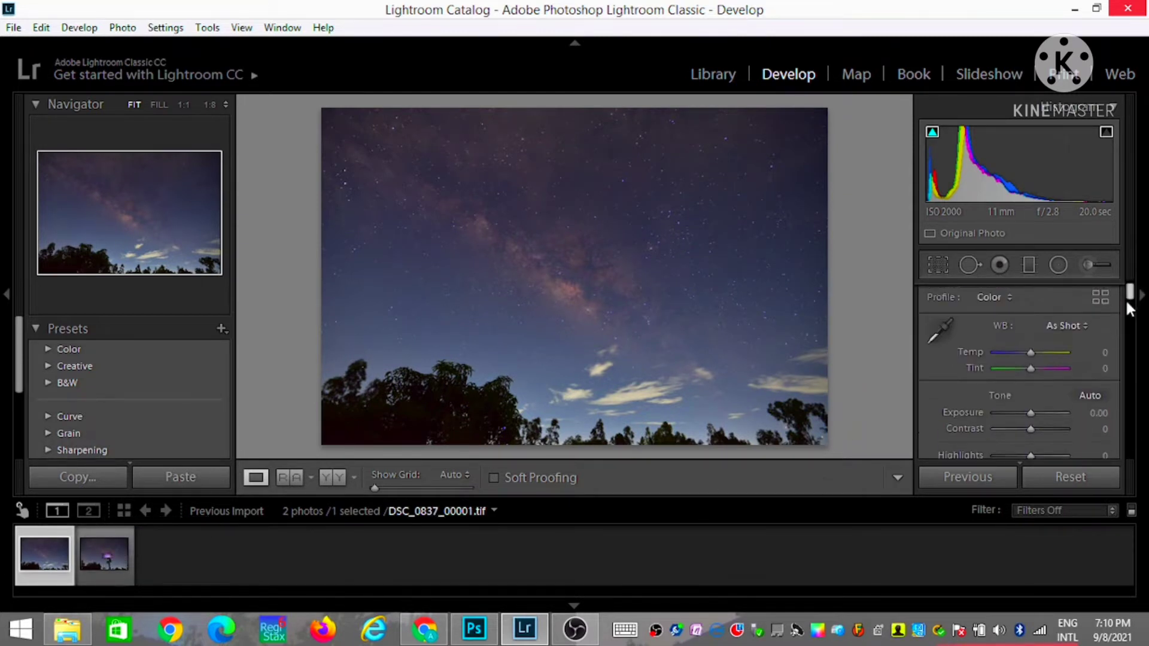
mouse_move(1030, 352)
mouse_down()
mouse_move(1033, 369)
mouse_move(1029, 353)
mouse_up()
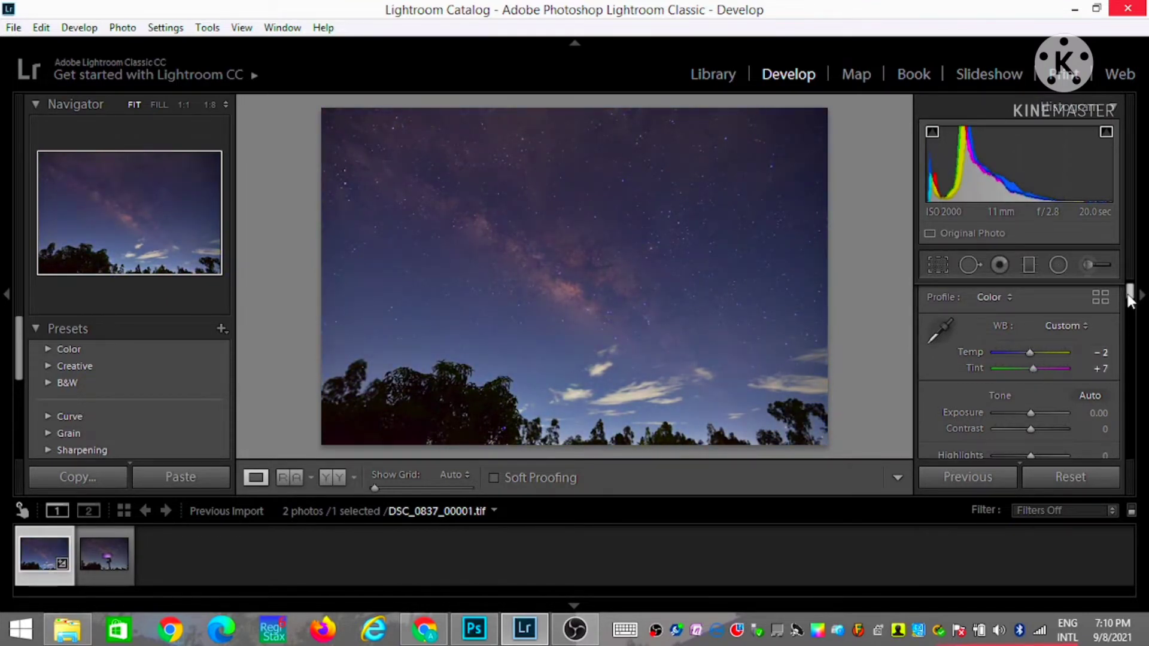
scroll(1128, 317, down, 1)
drag(1030, 416, 1048, 416)
drag(1131, 300, 1131, 314)
drag(1047, 387, 1033, 422)
- Boost Dehaze, Vibrance, Saturation and the Tone Curve Highlights and Lights, then advance to the next photo
drag(1030, 437, 1032, 437)
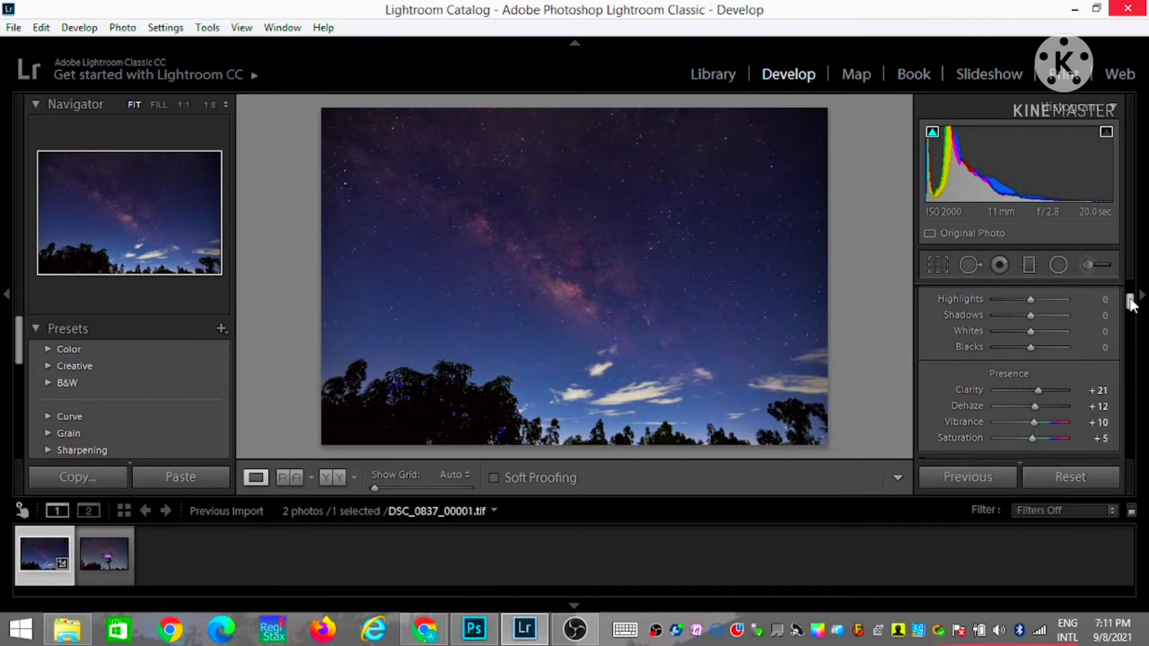
drag(1130, 303, 1129, 326)
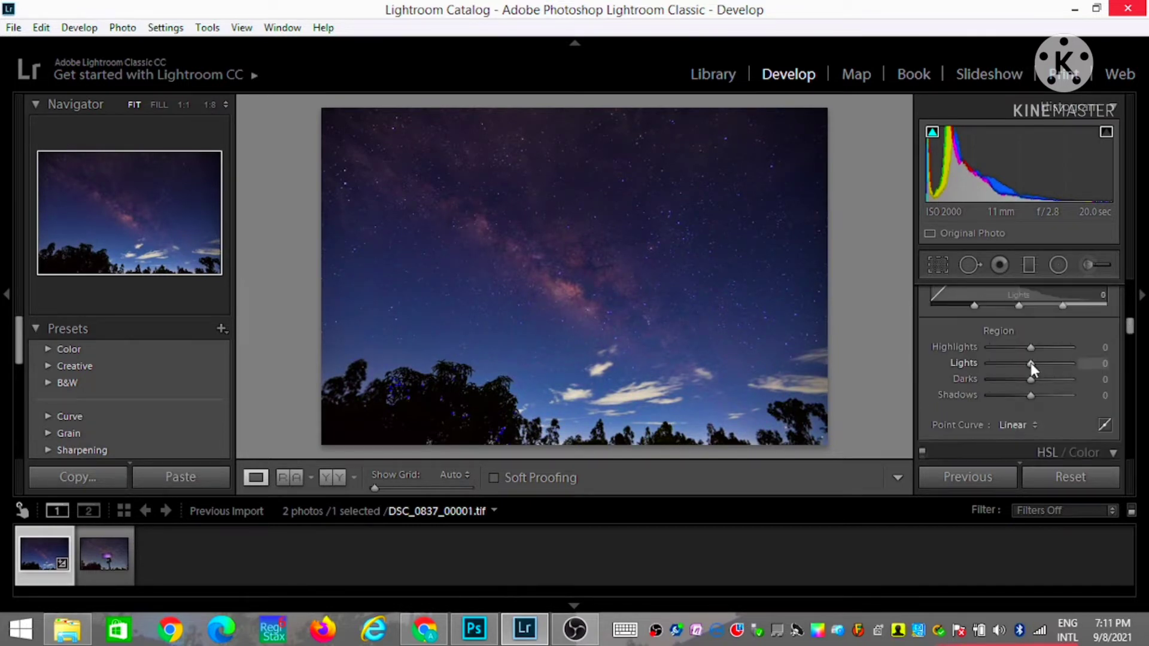
mouse_move(1030, 363)
mouse_down()
mouse_move(1043, 364)
mouse_move(1039, 347)
mouse_move(1035, 393)
mouse_up()
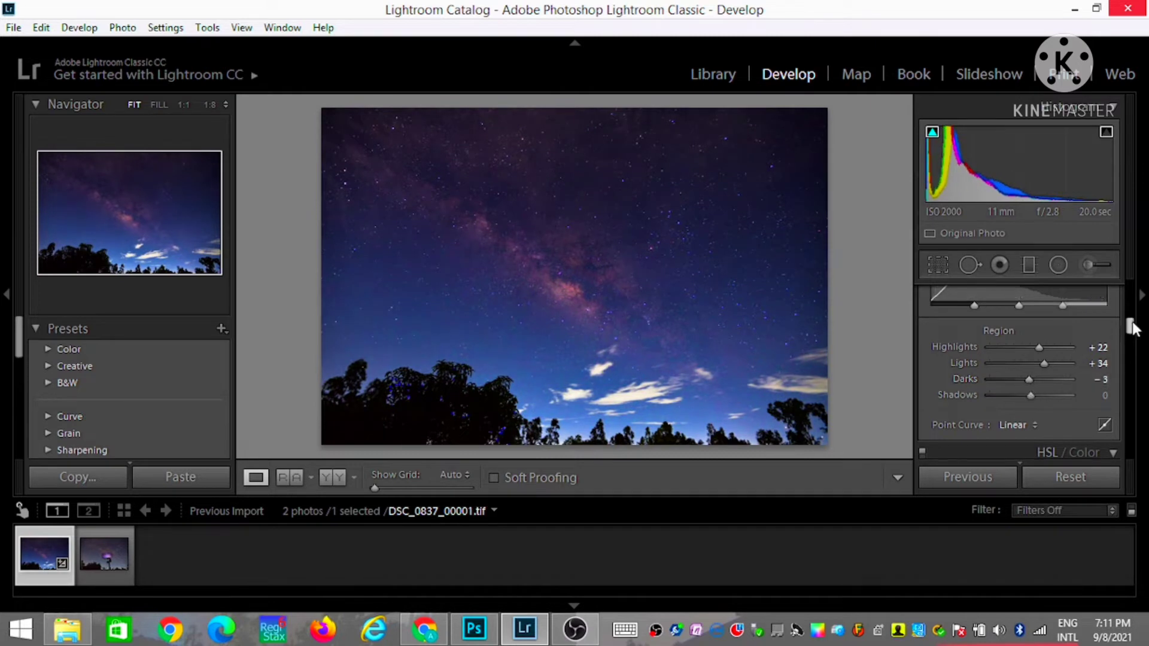
drag(1130, 327, 1132, 336)
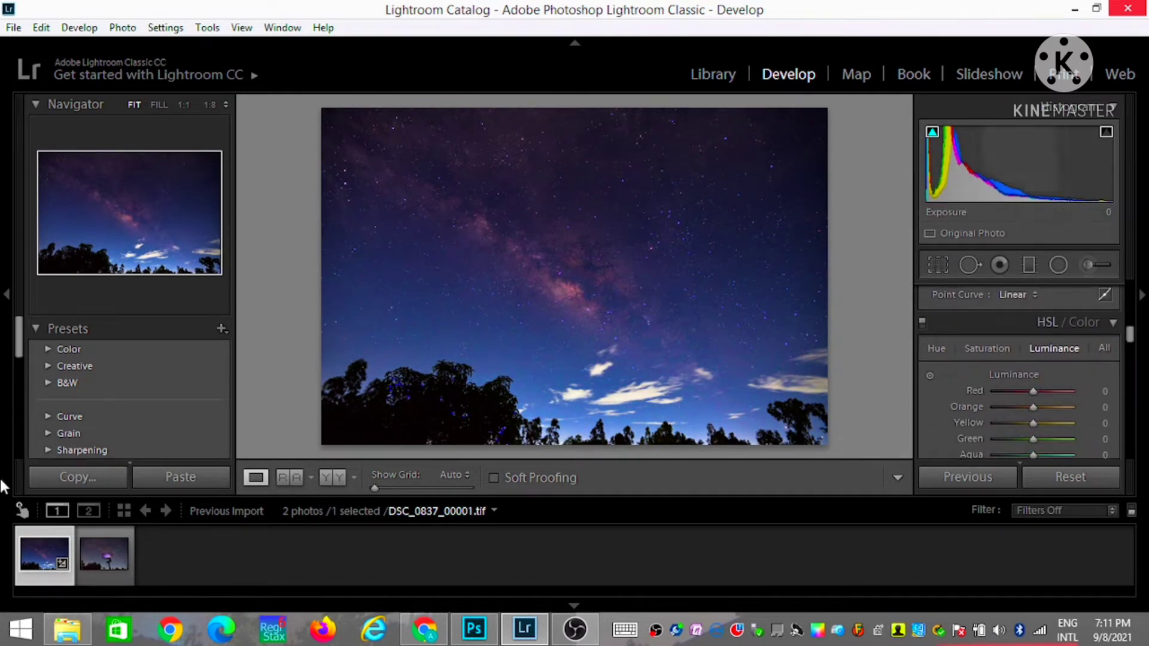
key(Right)
- Cool the phone-on-tripod photo to Temp -5 and add strong contrast
scroll(1121, 370, up, 10)
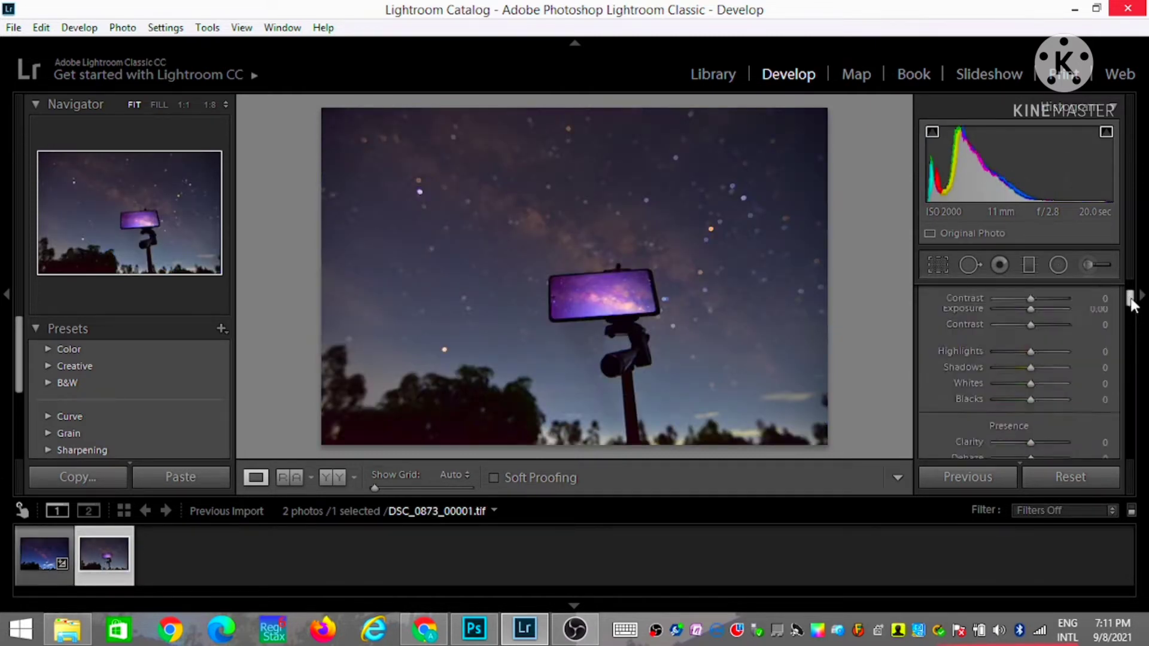
drag(1030, 353, 1038, 360)
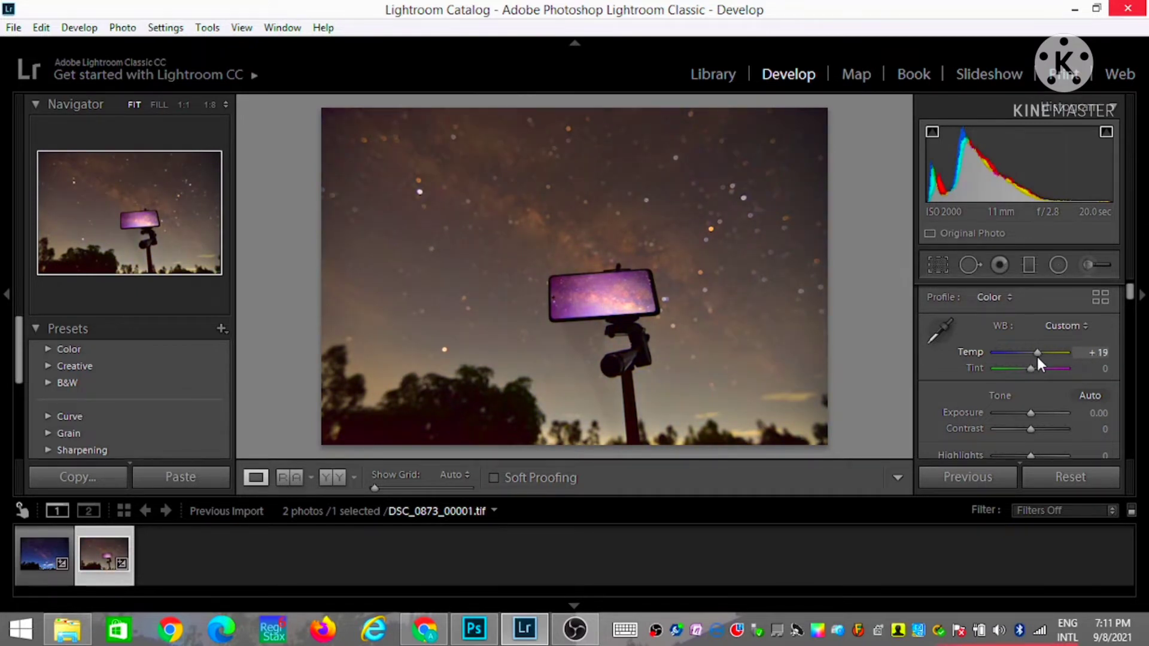
drag(1038, 357, 1029, 357)
drag(1030, 429, 1052, 429)
- Lift the shadows, lower the highlights, and select the sky photo alongside it
scroll(1044, 413, down, 3)
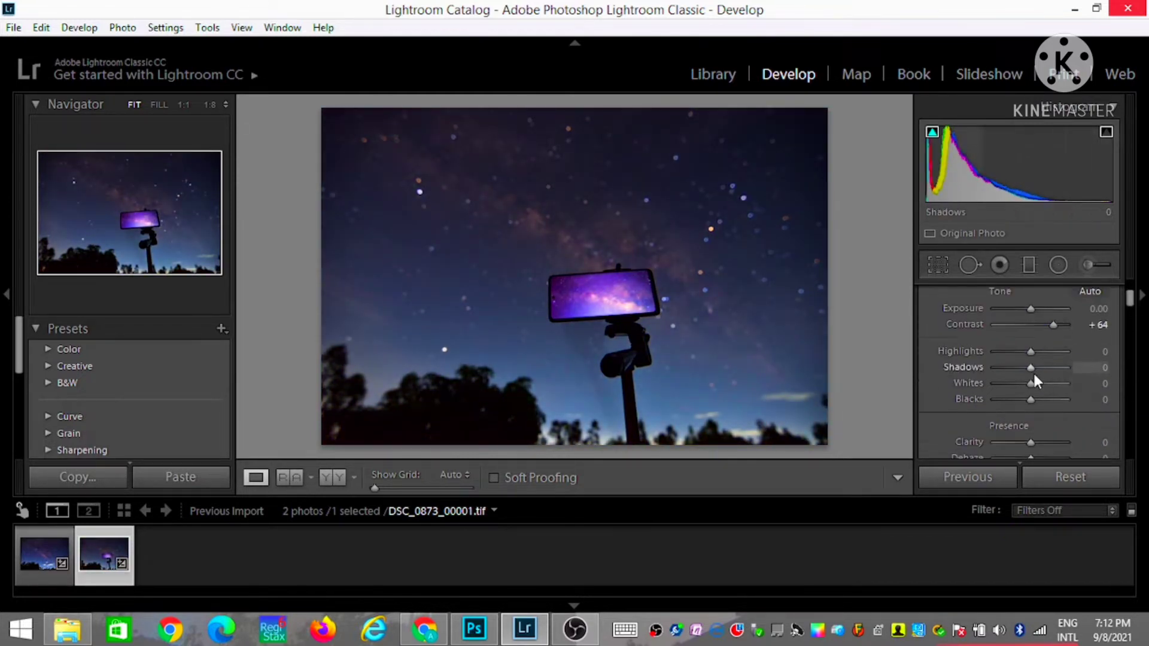
mouse_move(1031, 368)
mouse_down()
mouse_move(1047, 367)
mouse_move(1029, 353)
mouse_up()
mouse_move(1131, 301)
mouse_down()
mouse_move(1131, 326)
mouse_move(1131, 288)
mouse_up()
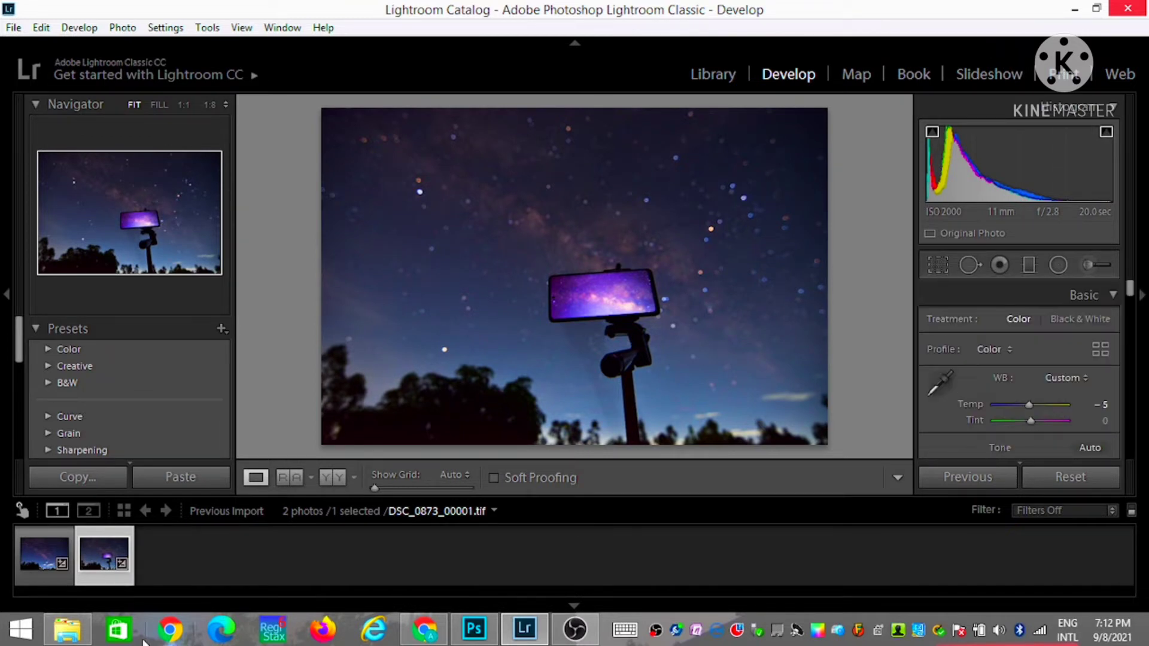
ctrl+click(29, 575)
- Export both selected night photos from Lightroom with TIFF as the image format
click(13, 27)
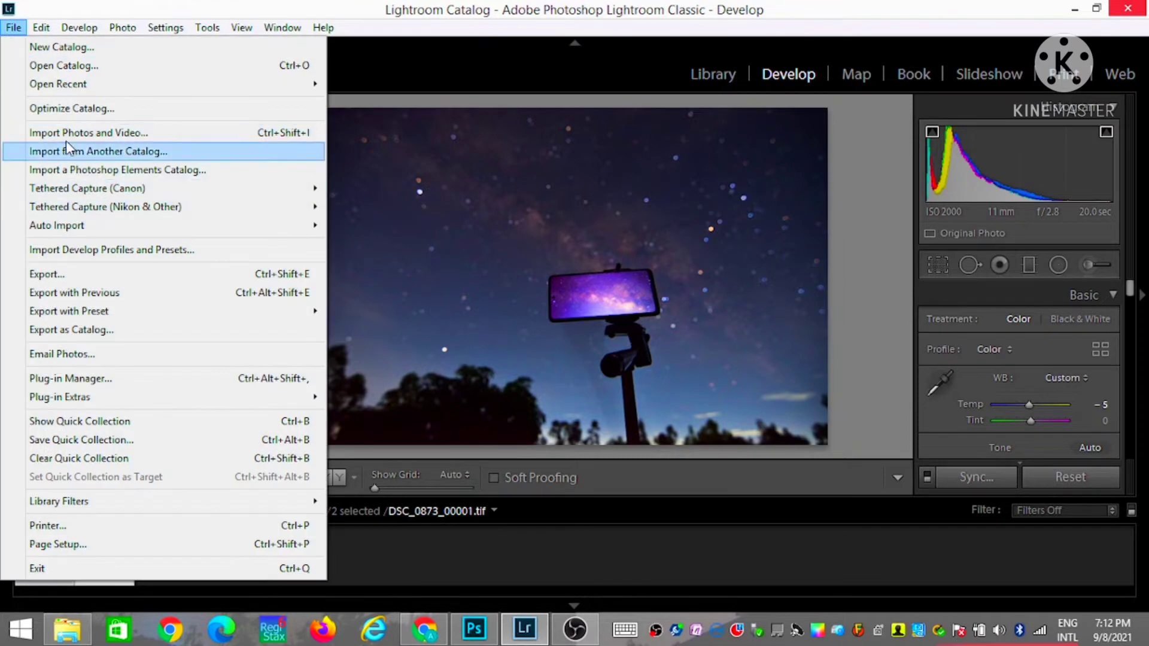
click(73, 271)
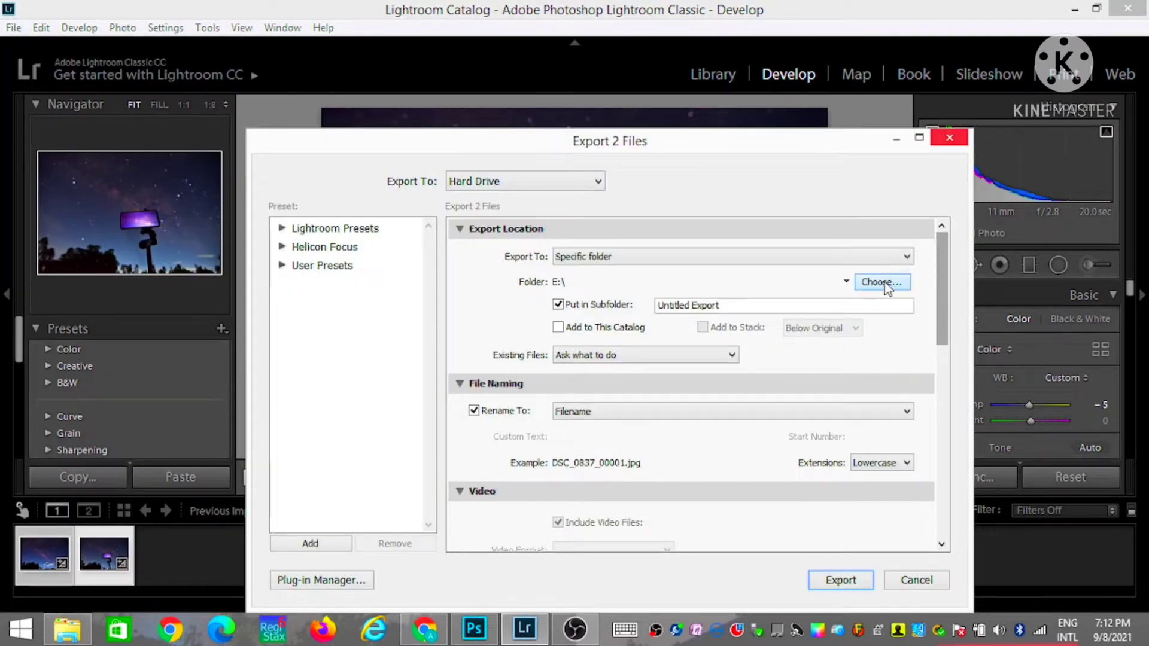
drag(941, 329, 940, 457)
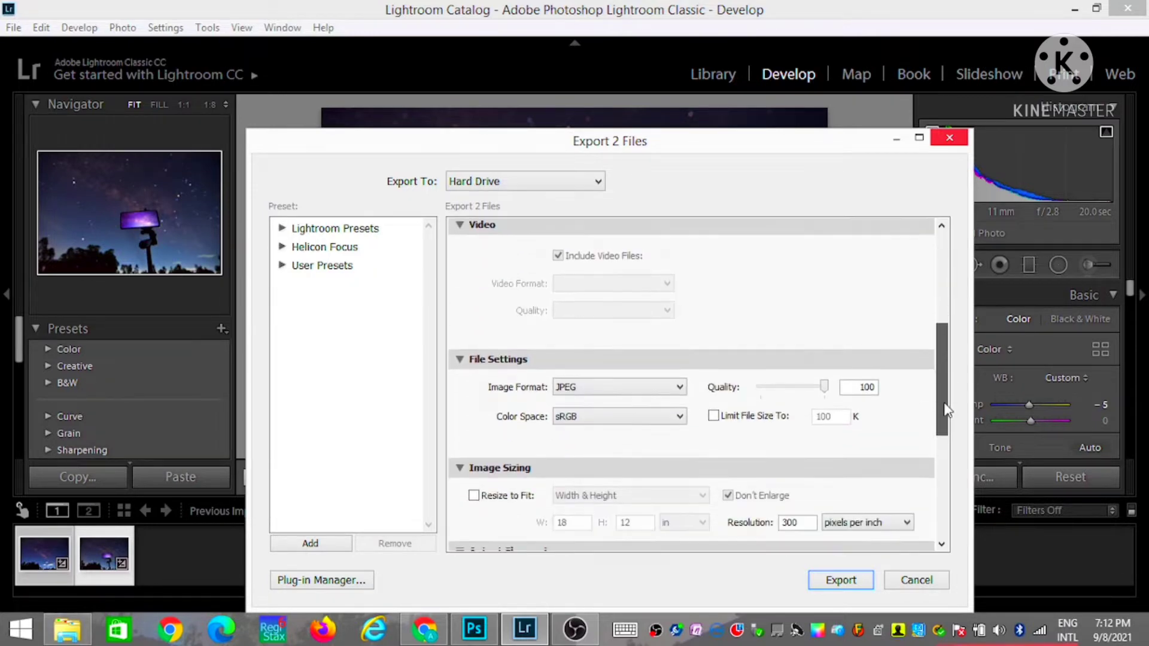
click(666, 270)
click(658, 326)
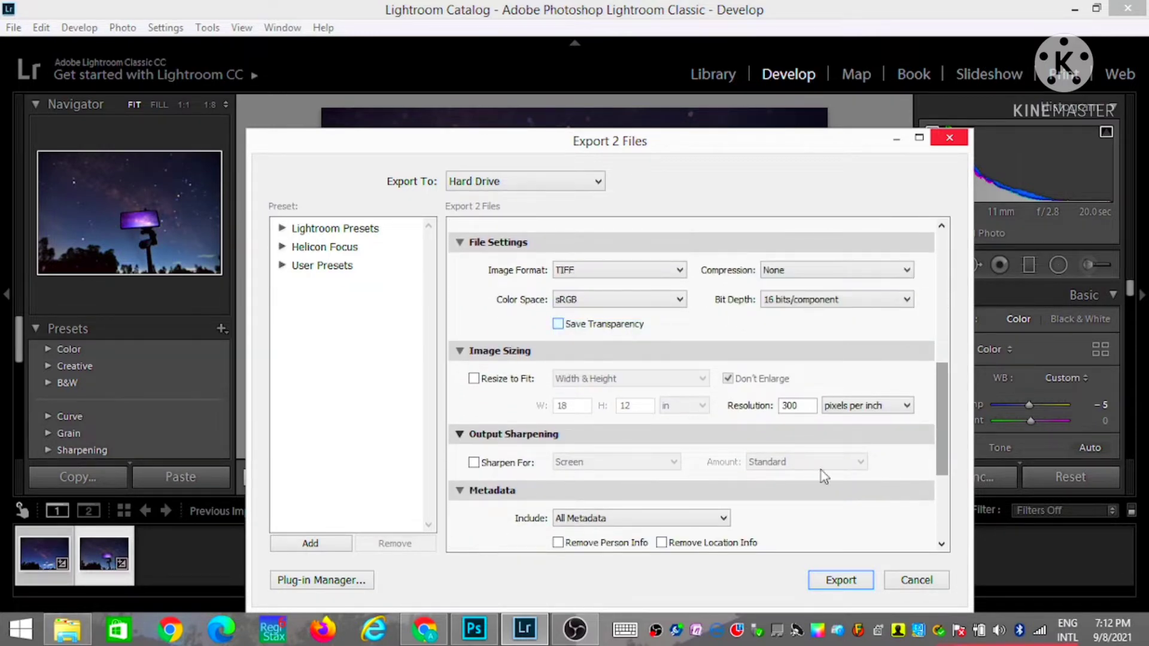
drag(942, 431, 941, 490)
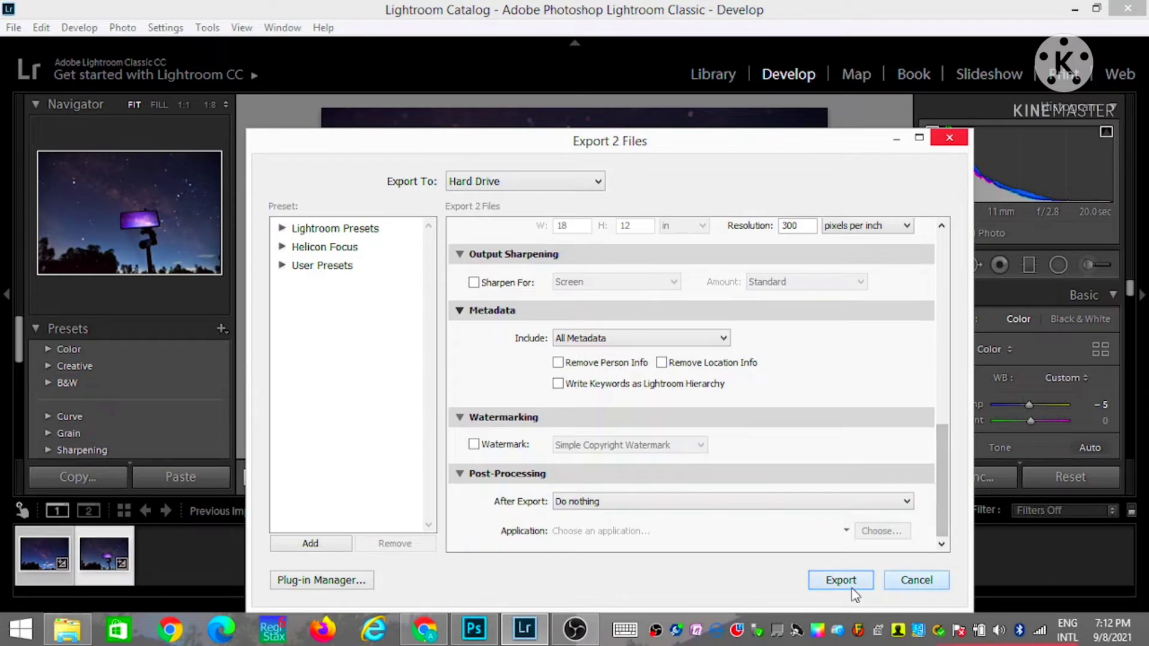
click(841, 580)
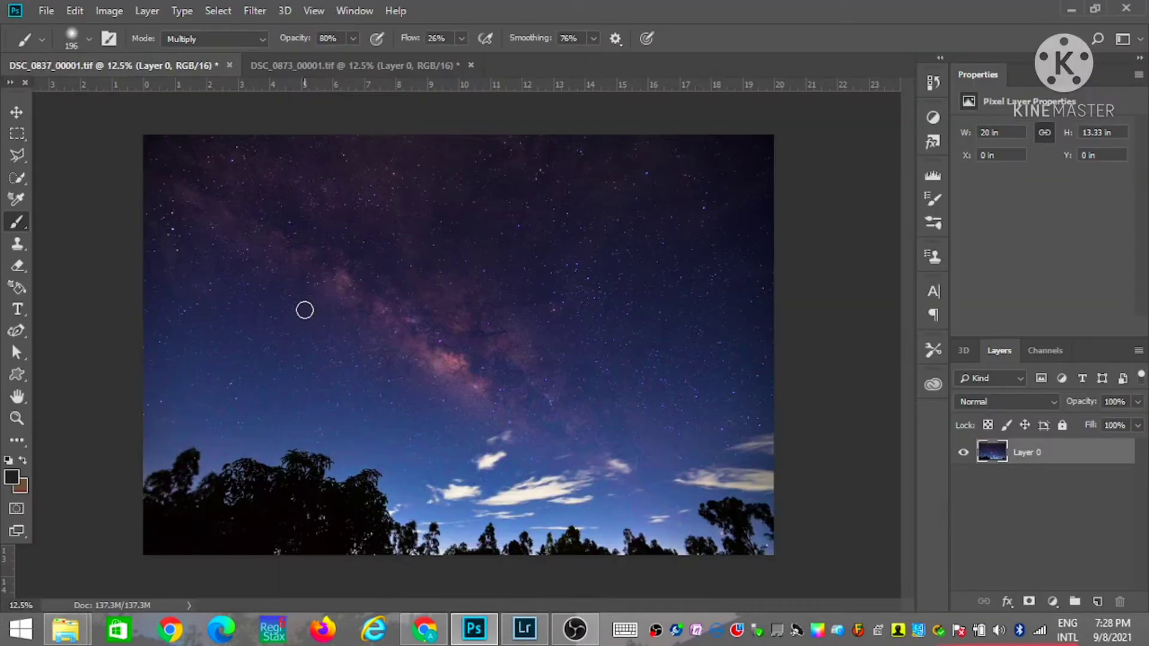
- Copy the DSC_0873 phone photo and paste it into the DSC_0837 sky document as Layer 1
click(319, 66)
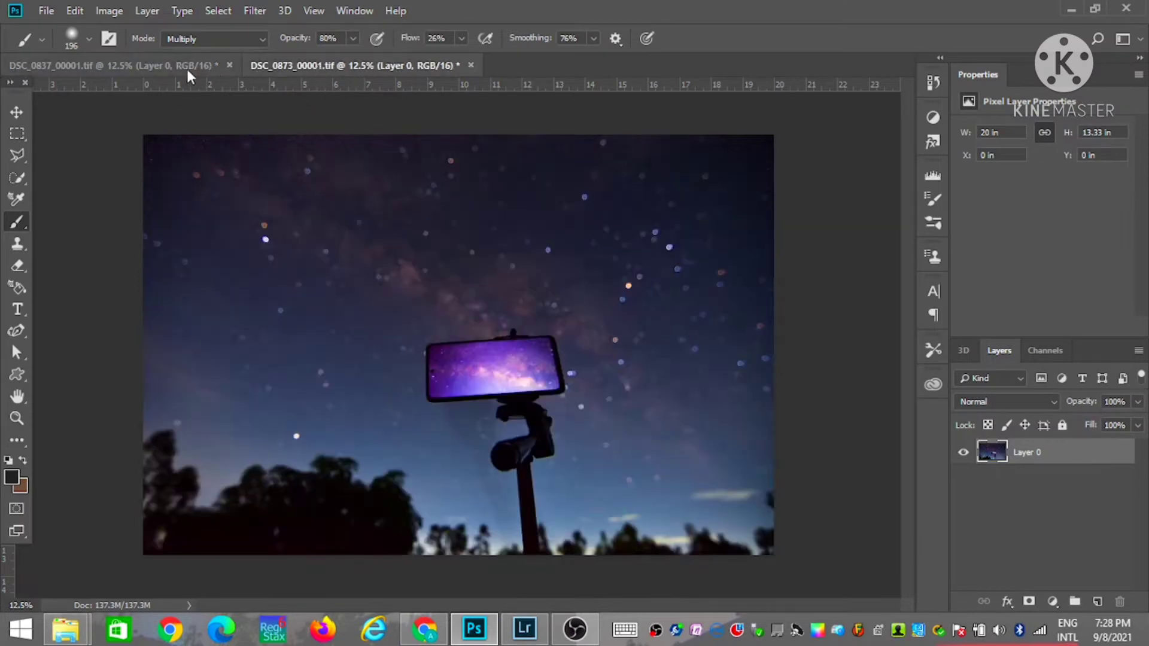
click(185, 66)
click(389, 67)
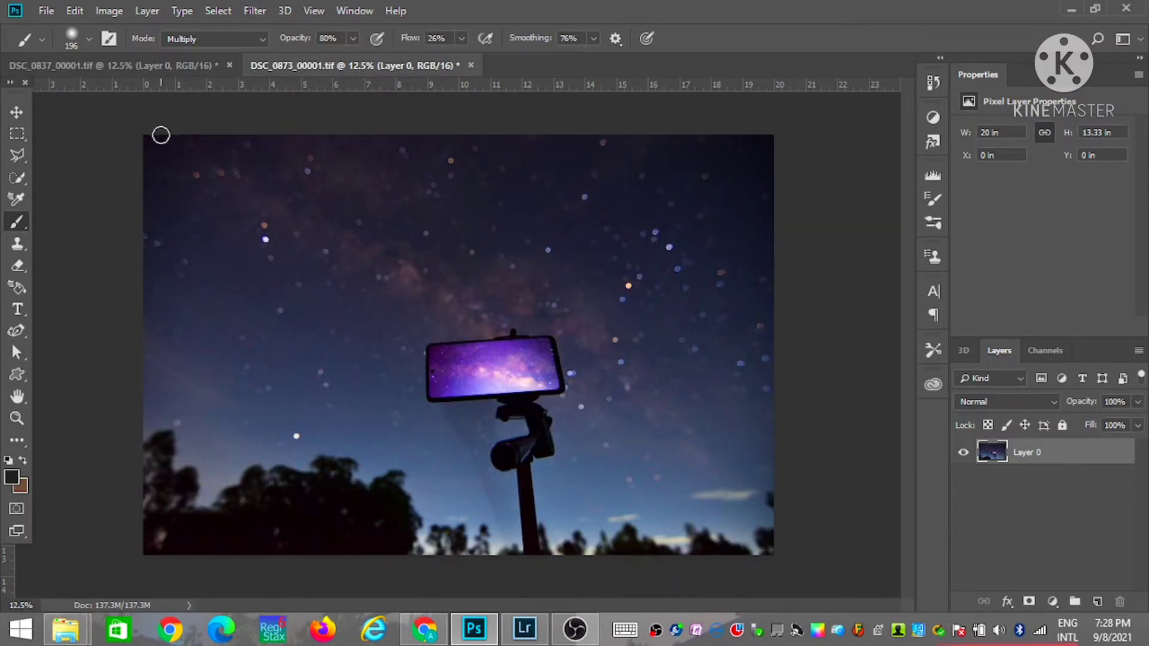
click(142, 67)
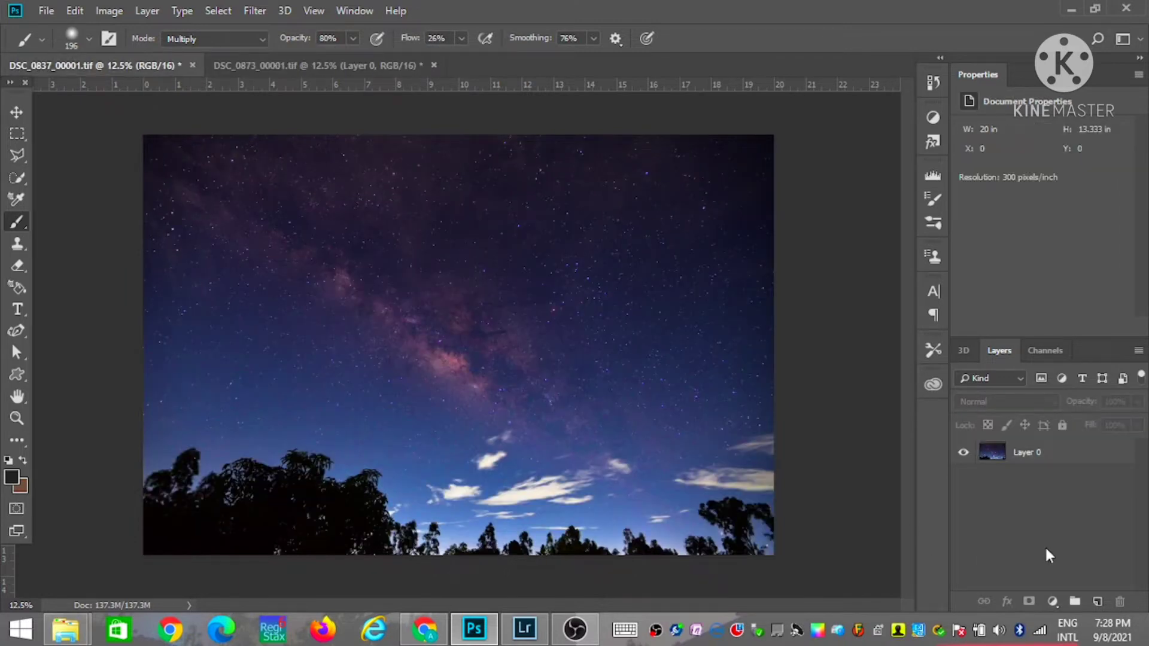
key(ctrl+v)
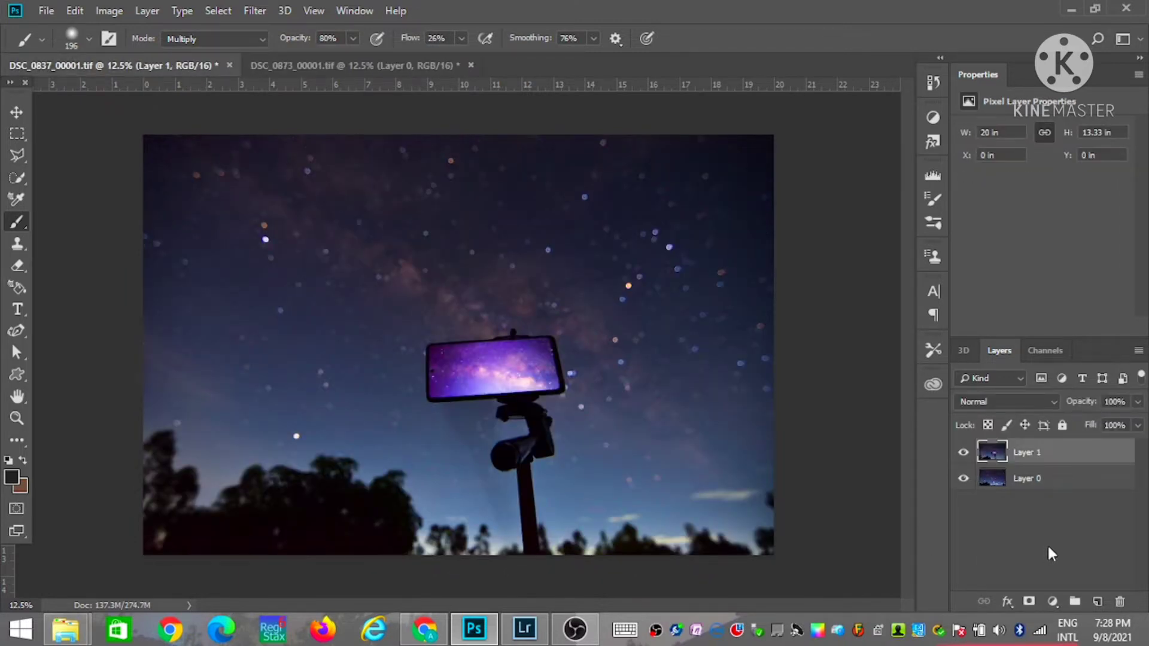
- Toggle Layer 1's visibility to compare, then drag it below the sky layer
click(1075, 543)
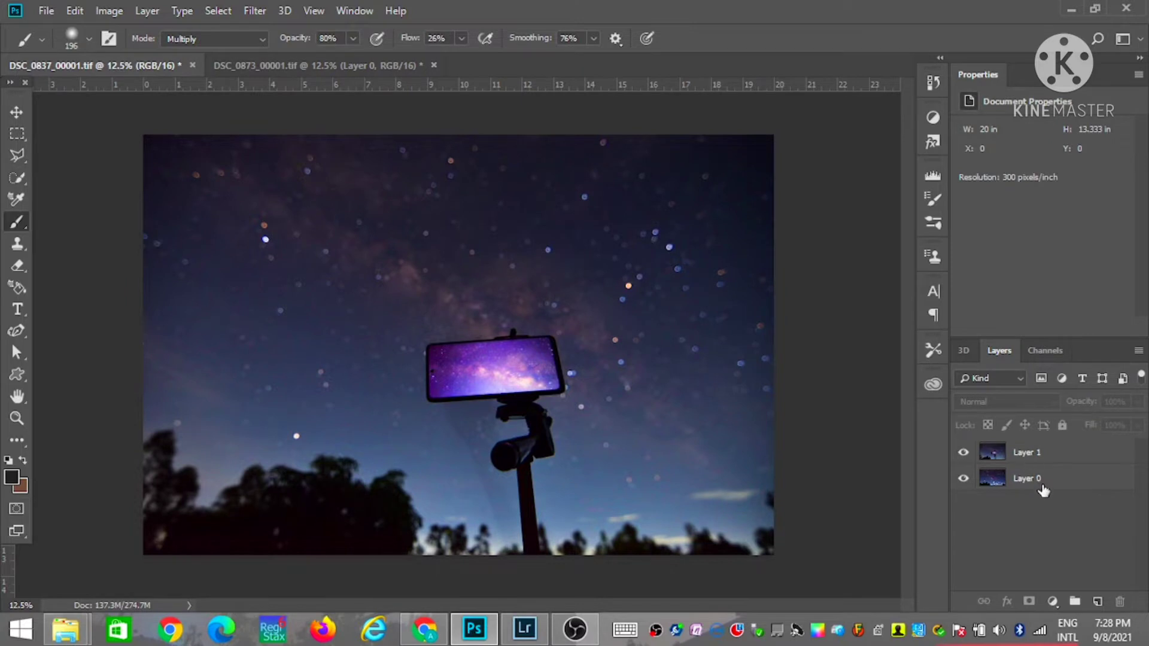
click(1080, 483)
click(1071, 456)
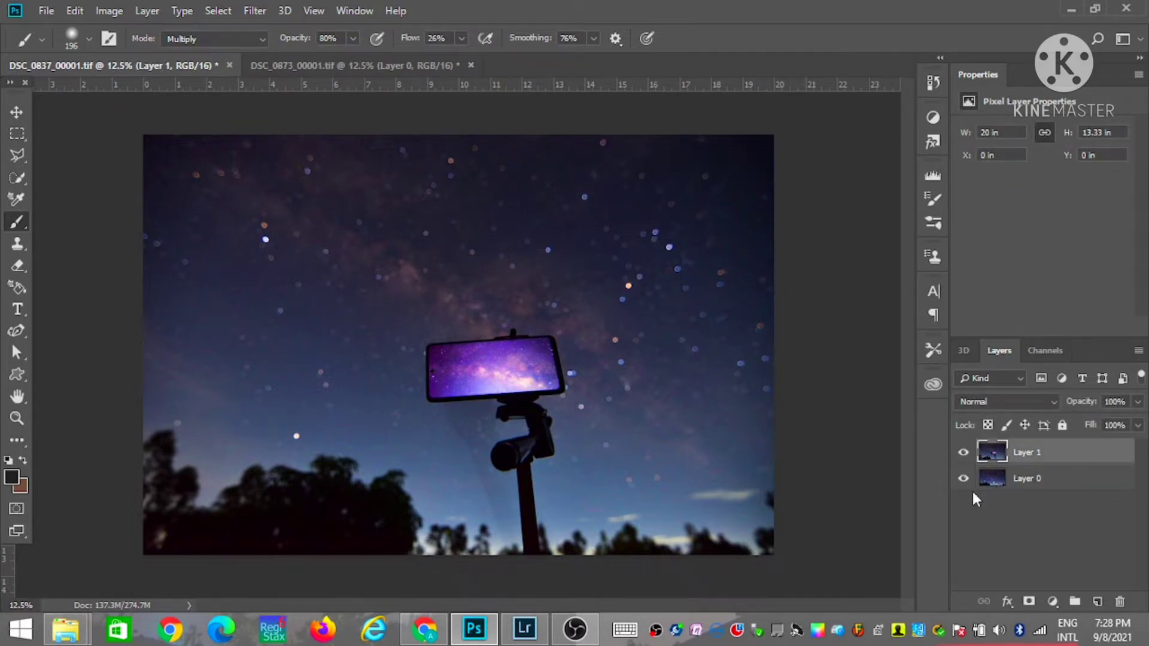
click(963, 453)
click(963, 454)
click(964, 454)
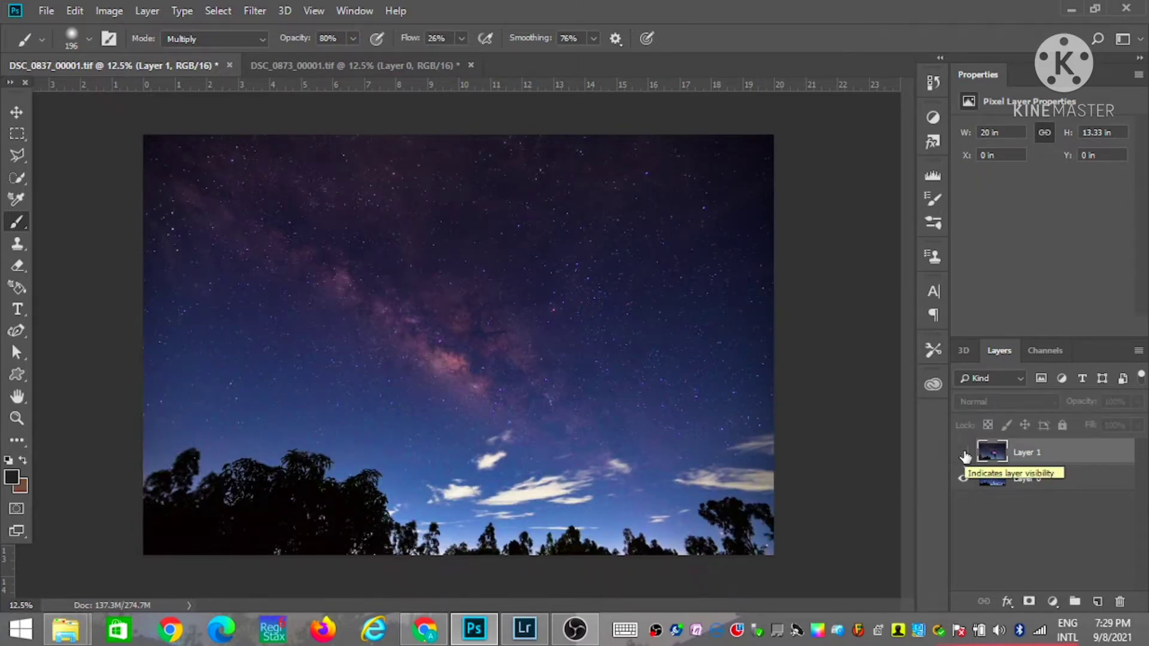
click(963, 453)
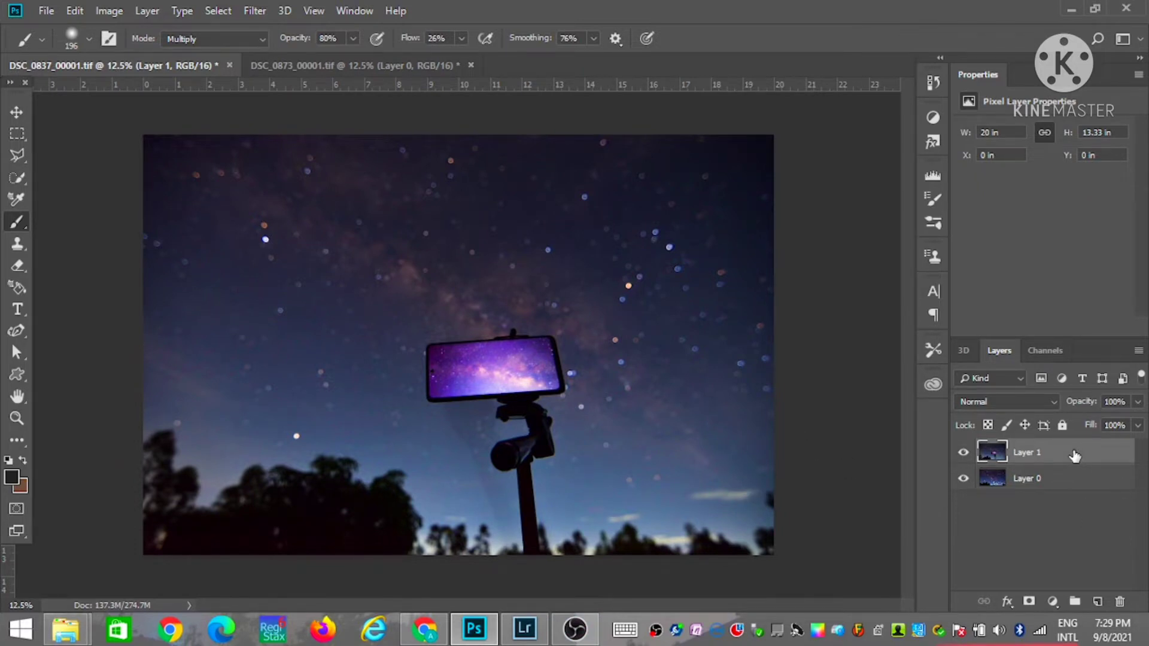
drag(1063, 455, 1066, 488)
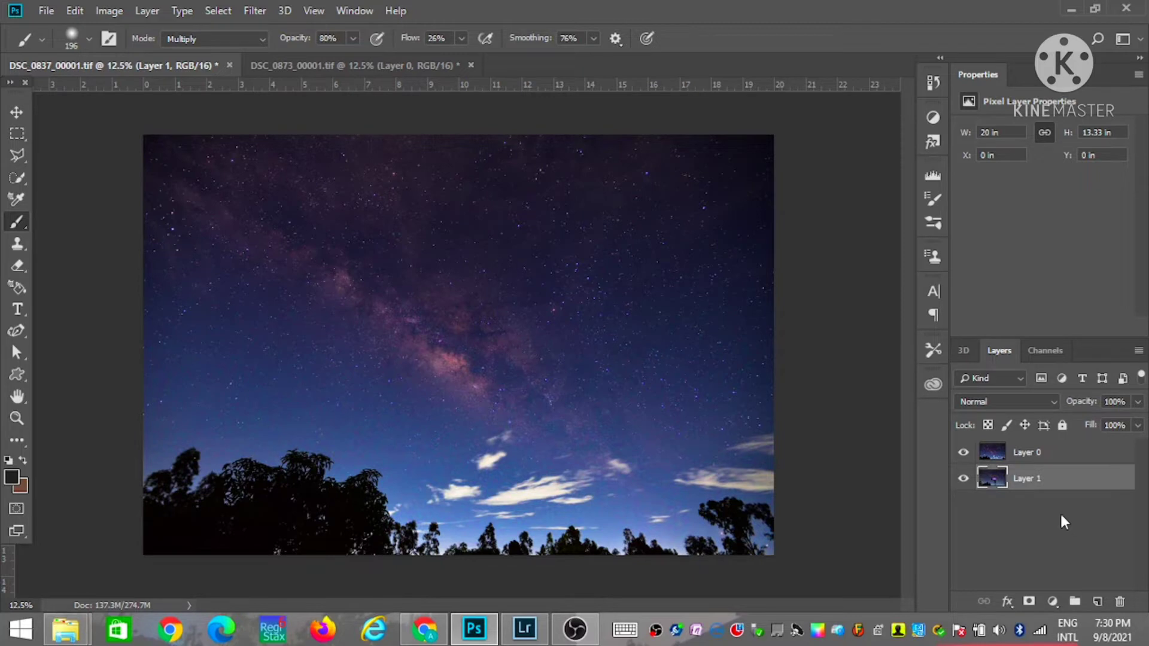
- Rename the phone photo layer to 'fore'
click(1059, 458)
click(1065, 486)
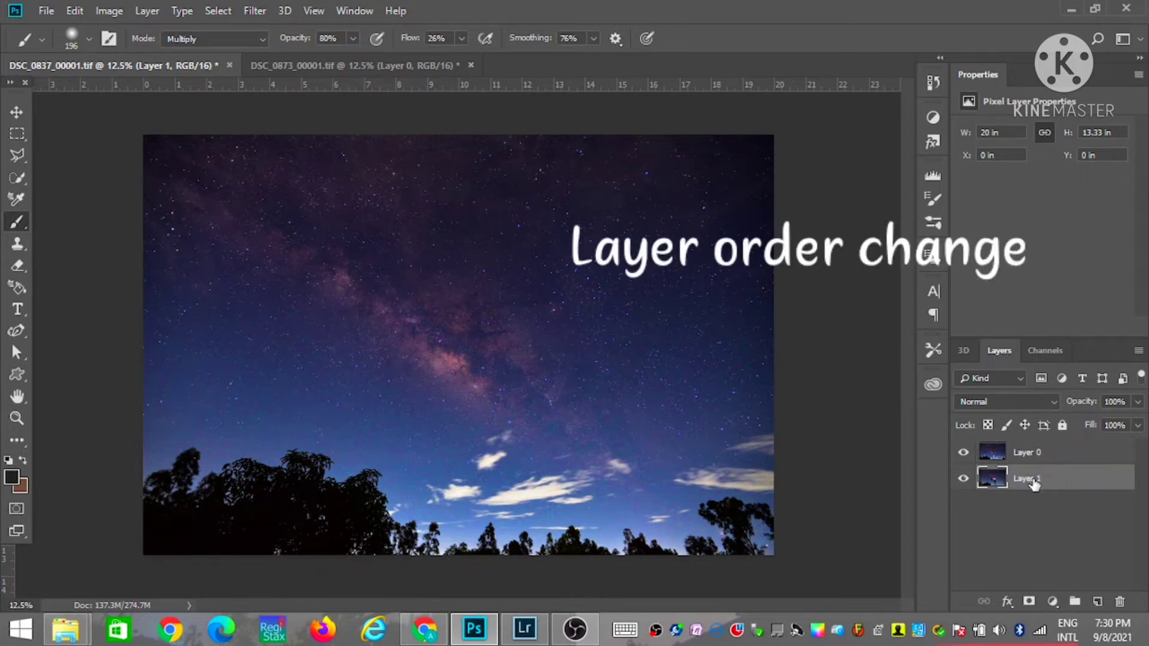
double_click(1028, 479)
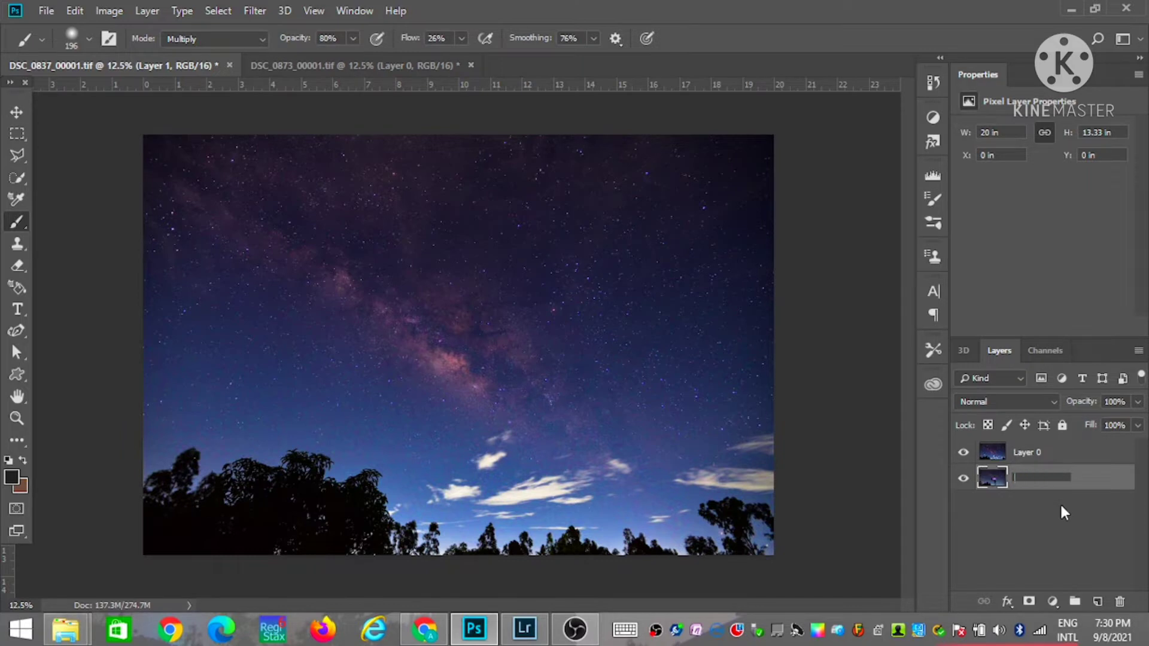
text(Fore)
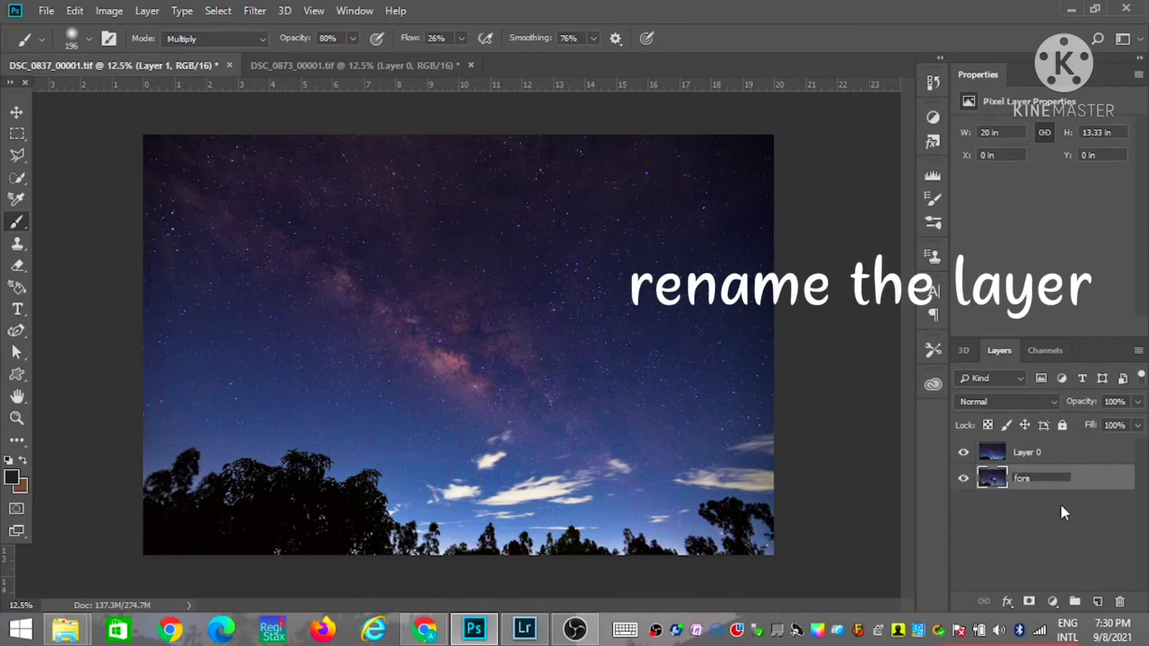
key(Return)
- Rename the starry sky layer to 'sky'
double_click(1039, 452)
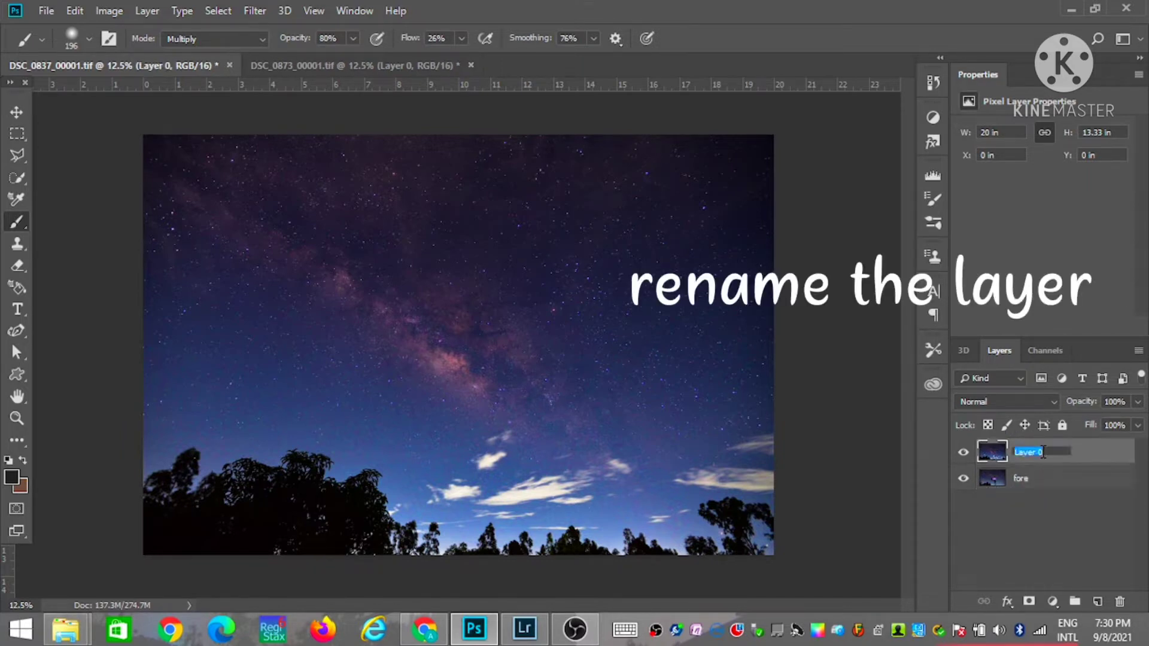
text(sky)
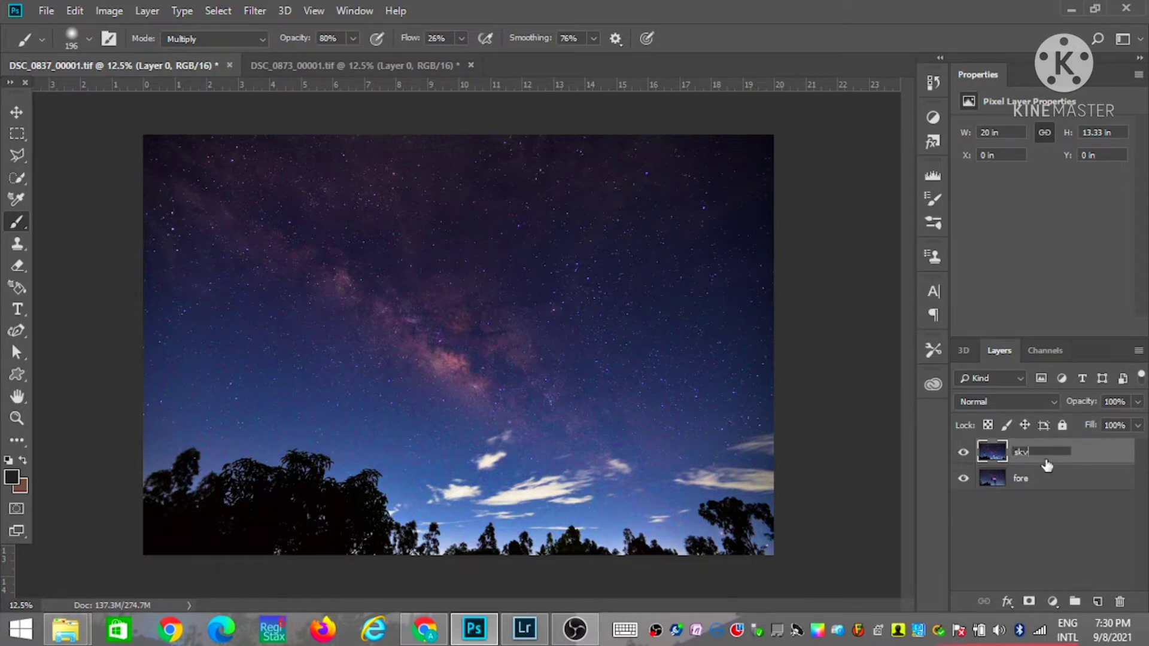
click(1048, 534)
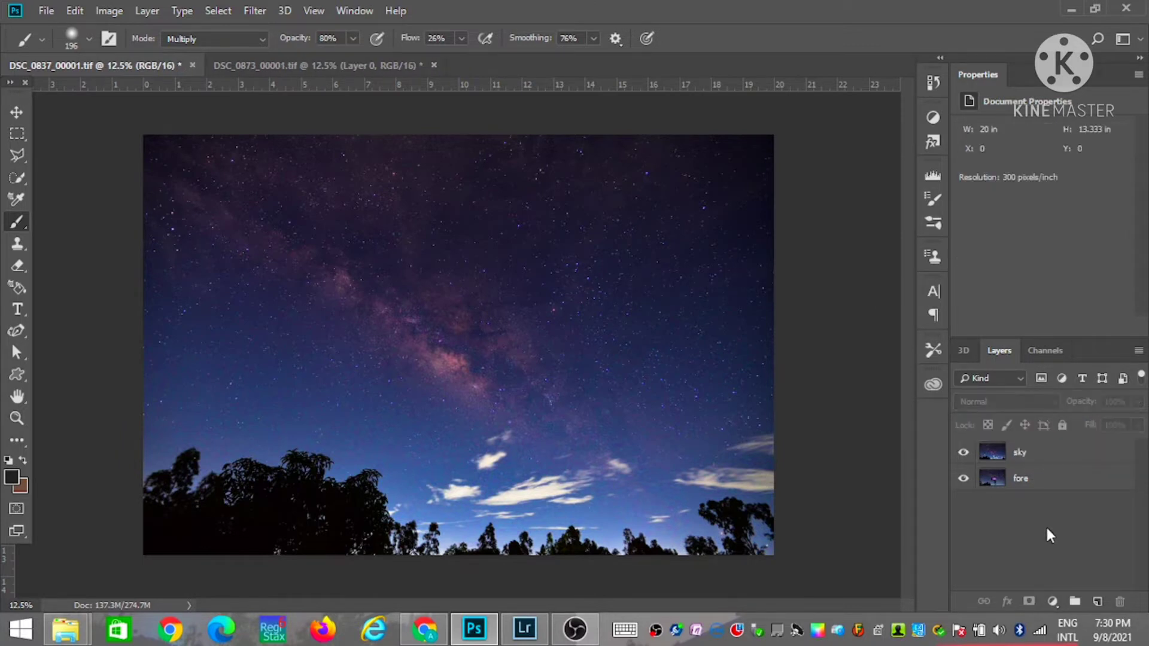
click(18, 266)
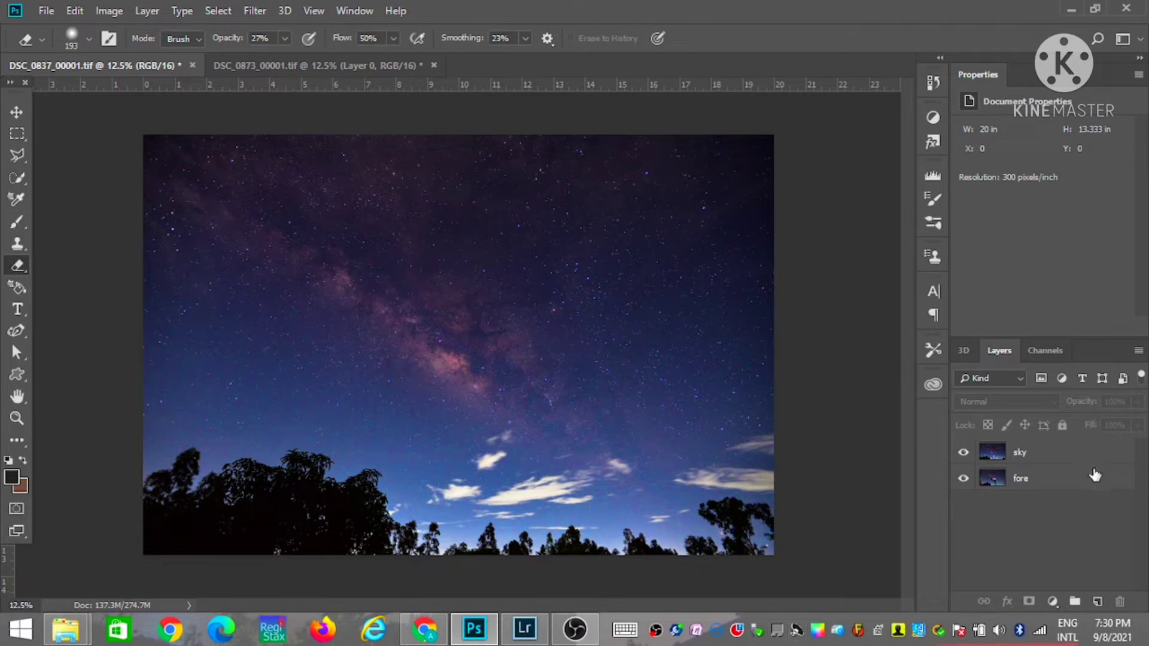
- Lower the sky layer's opacity to 38% so the phone shows beneath
click(1089, 460)
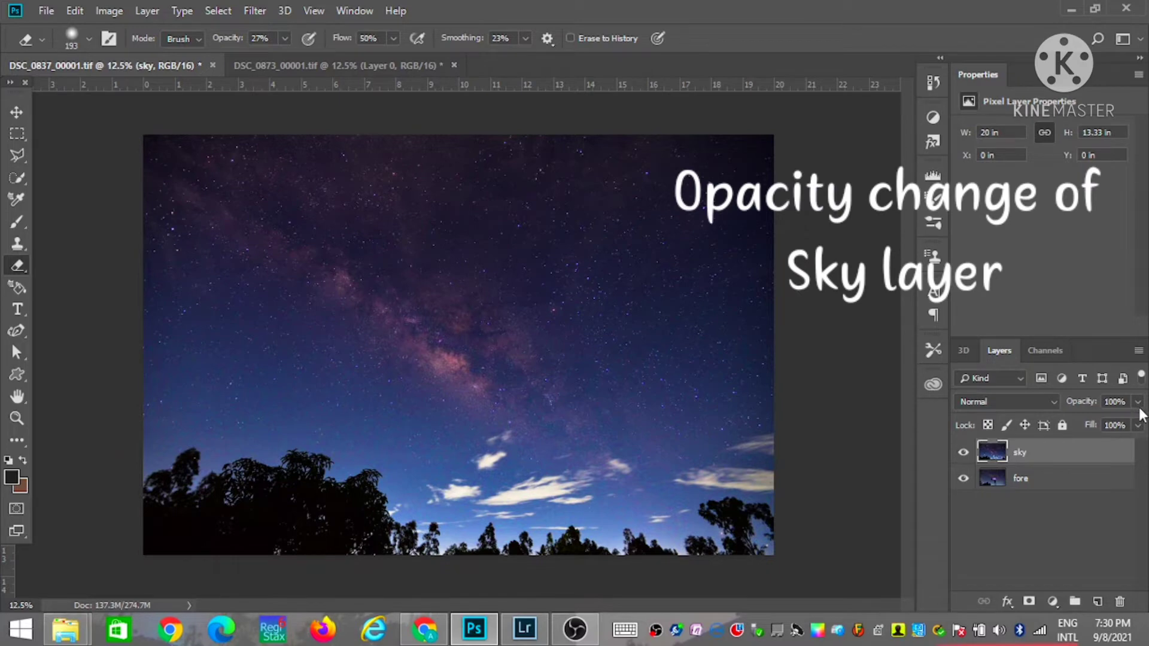
click(1138, 403)
mouse_move(1090, 421)
mouse_down()
mouse_move(1111, 418)
mouse_move(1071, 426)
mouse_move(1120, 425)
mouse_move(1086, 425)
mouse_up()
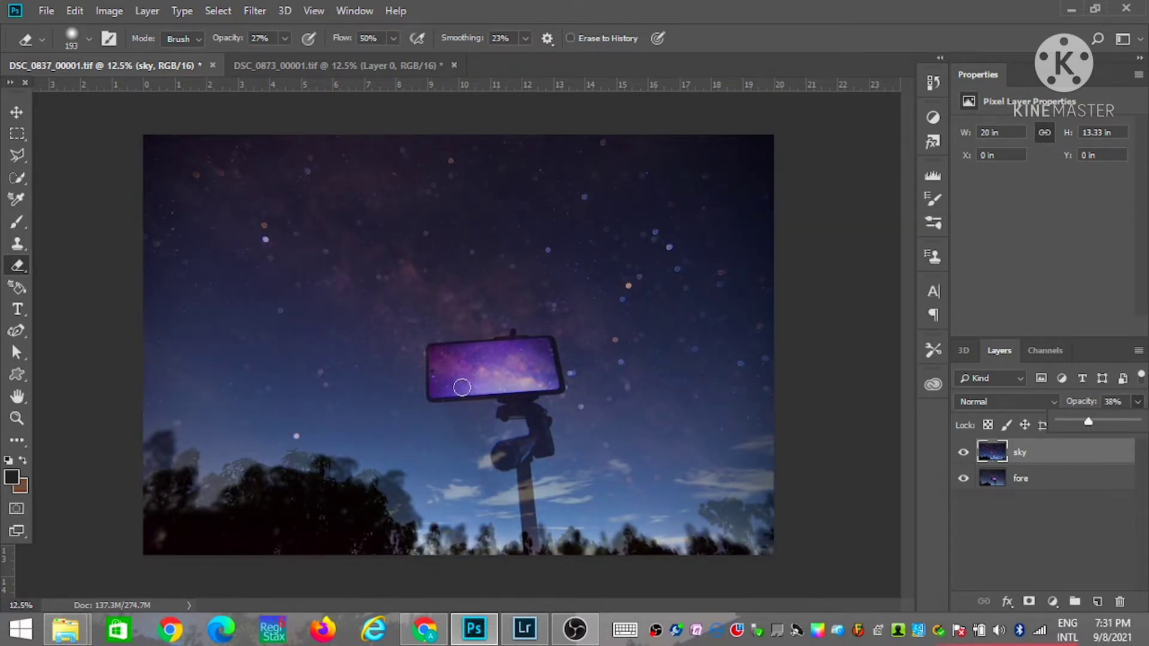
- Set the Eraser to 36% hardness and 61% opacity
click(88, 39)
click(88, 39)
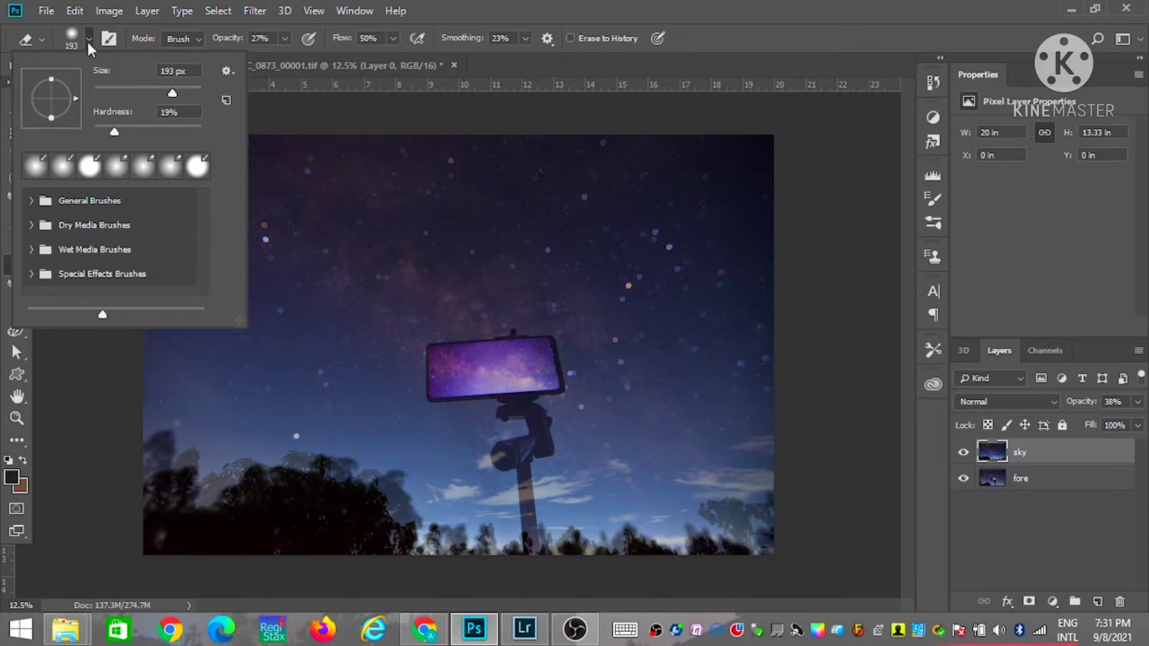
mouse_move(114, 131)
mouse_down()
mouse_move(145, 131)
mouse_move(133, 130)
mouse_up()
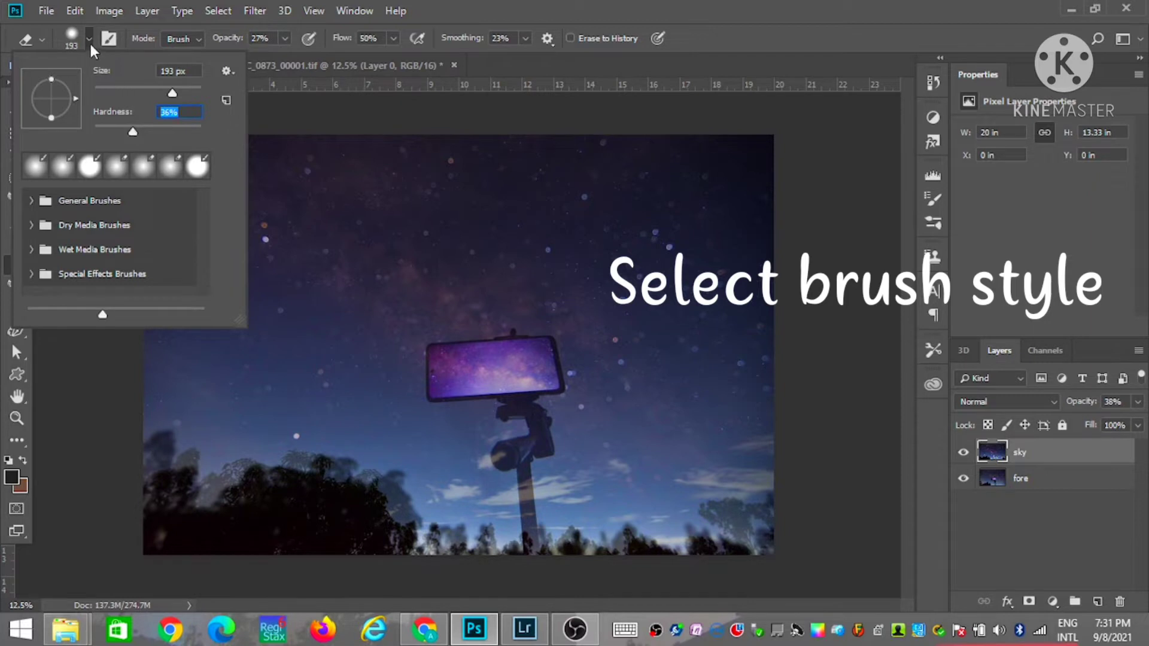
click(90, 42)
click(283, 38)
drag(283, 57, 310, 58)
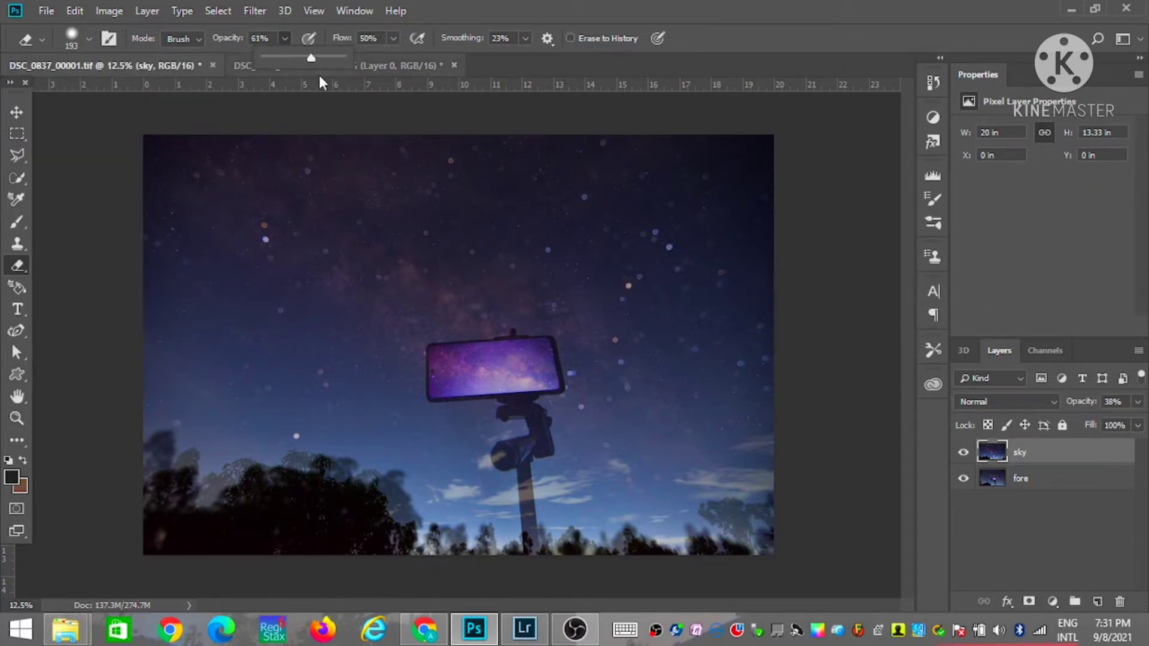
click(321, 82)
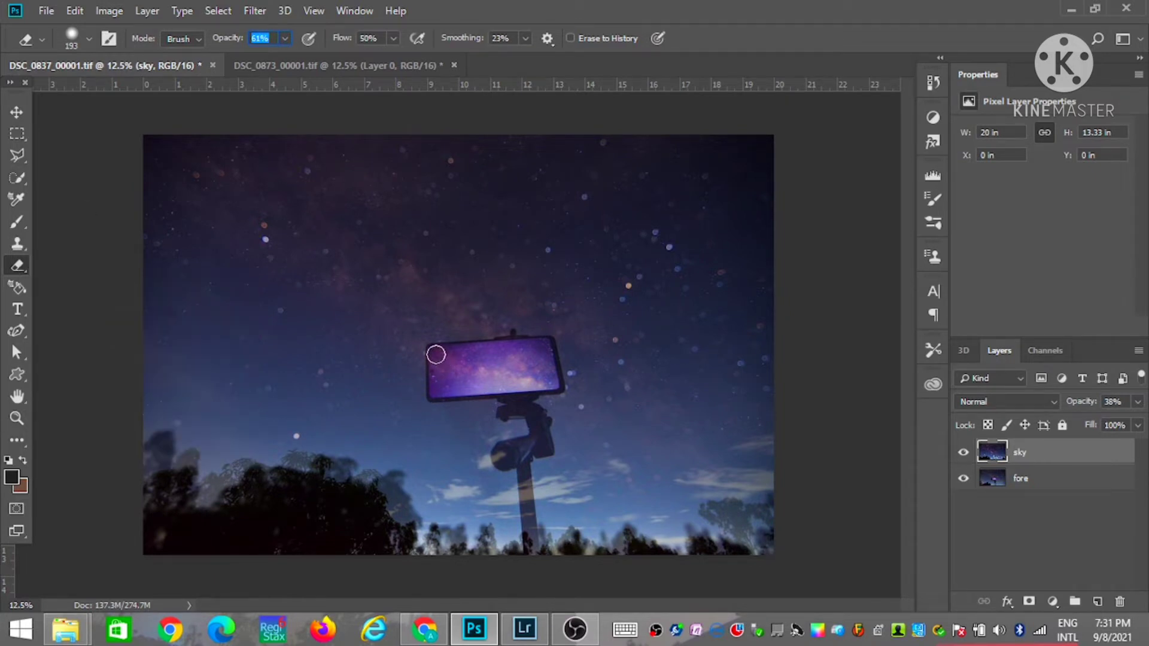
- Erase the sky over the phone screen, gimbal knob, head and arm
mouse_move(500, 364)
mouse_down()
mouse_move(503, 354)
mouse_move(500, 377)
mouse_move(550, 351)
mouse_up()
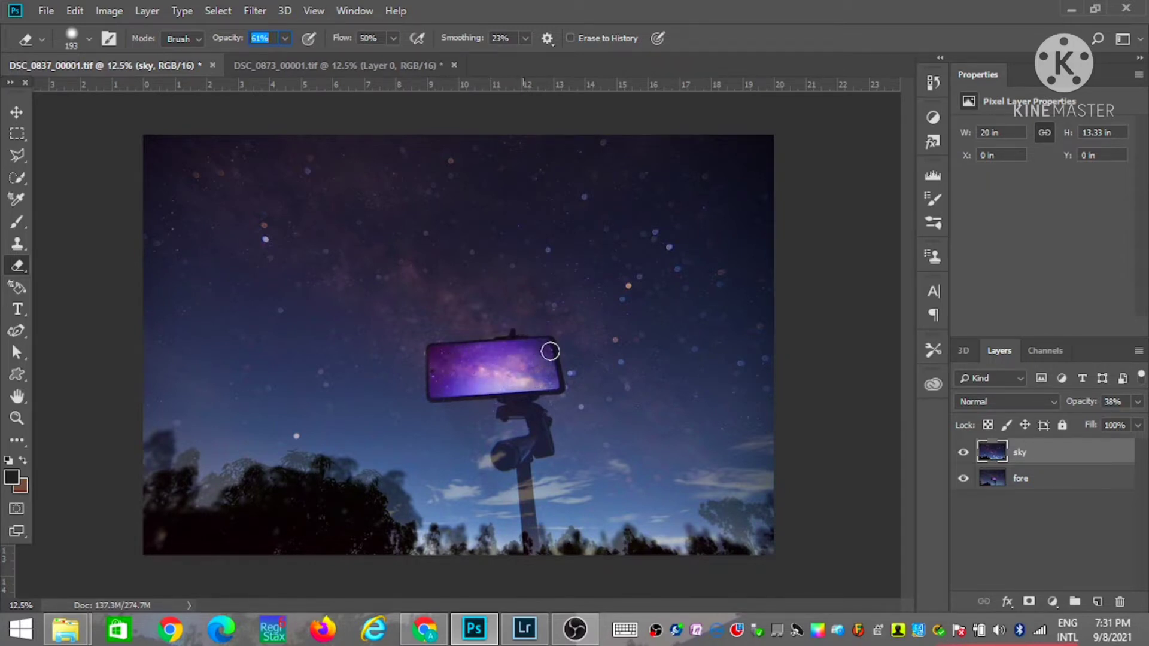
mouse_move(550, 351)
mouse_down()
mouse_move(440, 391)
mouse_move(441, 349)
mouse_move(530, 344)
mouse_move(550, 372)
mouse_move(557, 347)
mouse_move(510, 400)
mouse_move(536, 401)
mouse_move(503, 394)
mouse_up()
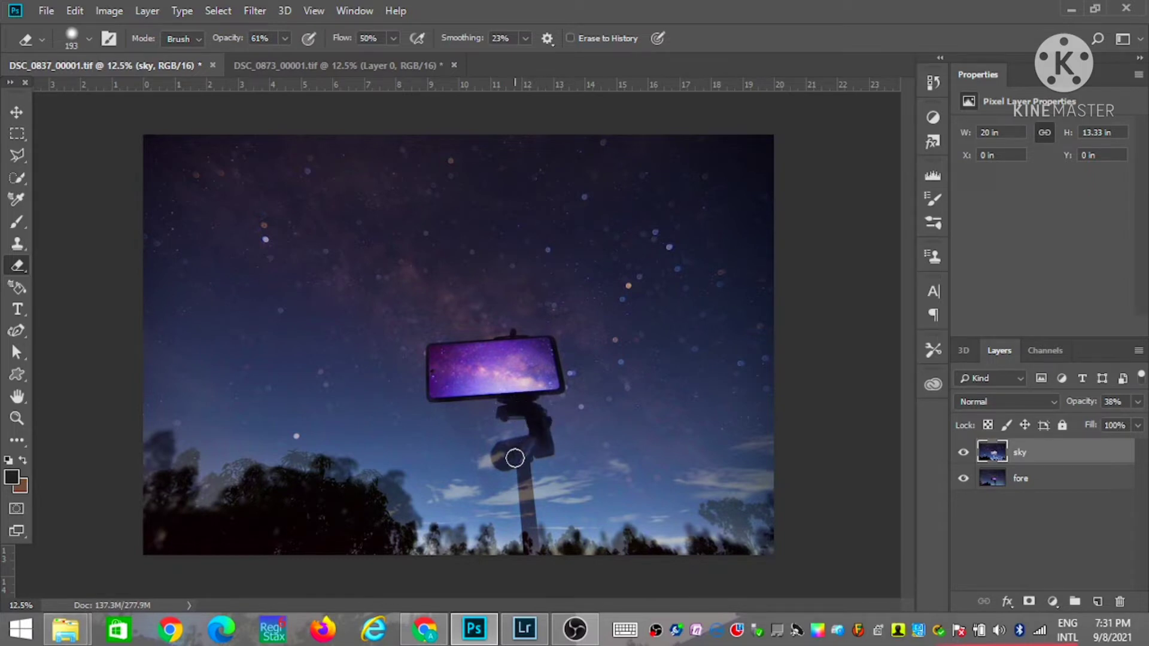
mouse_move(515, 458)
mouse_down()
mouse_move(494, 457)
mouse_move(539, 439)
mouse_move(501, 456)
mouse_move(530, 458)
mouse_move(528, 566)
mouse_up()
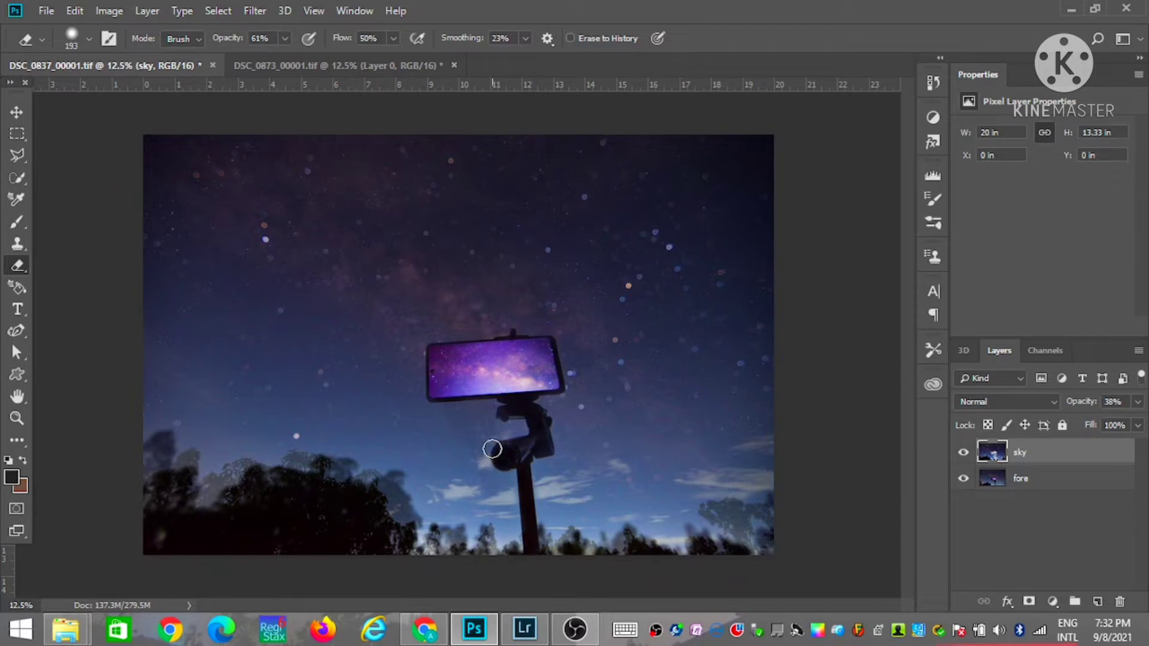
mouse_move(492, 449)
mouse_down()
mouse_move(527, 456)
mouse_move(542, 440)
mouse_move(510, 416)
mouse_up()
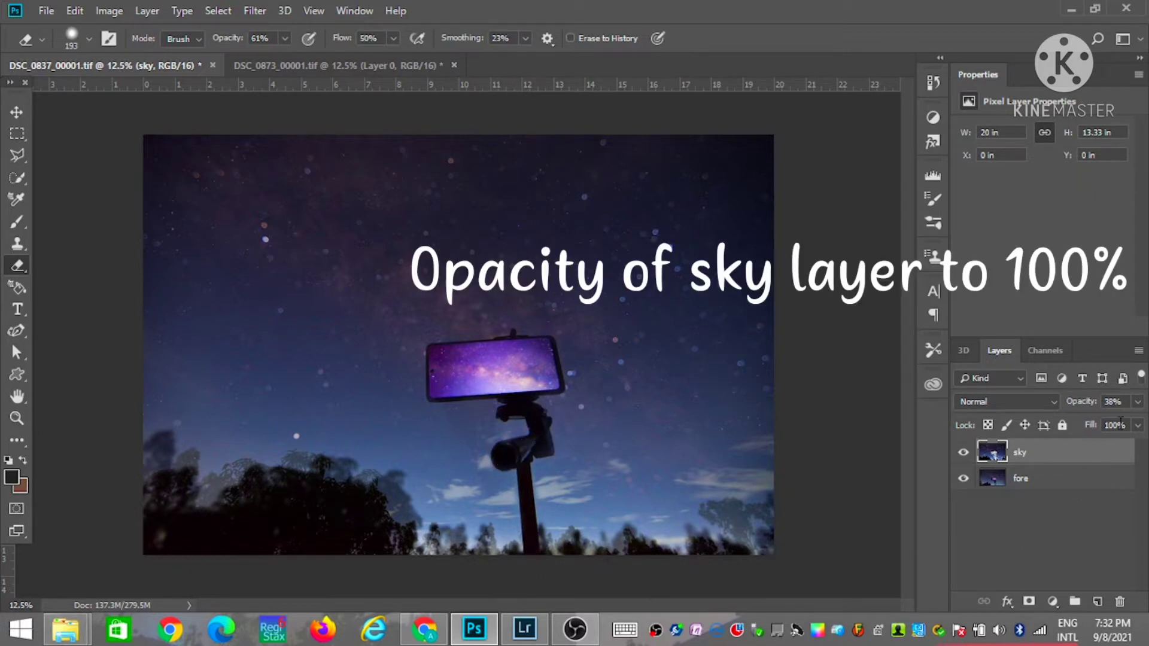
- Restore the sky layer to 100% opacity
click(1137, 401)
drag(1087, 421, 1146, 426)
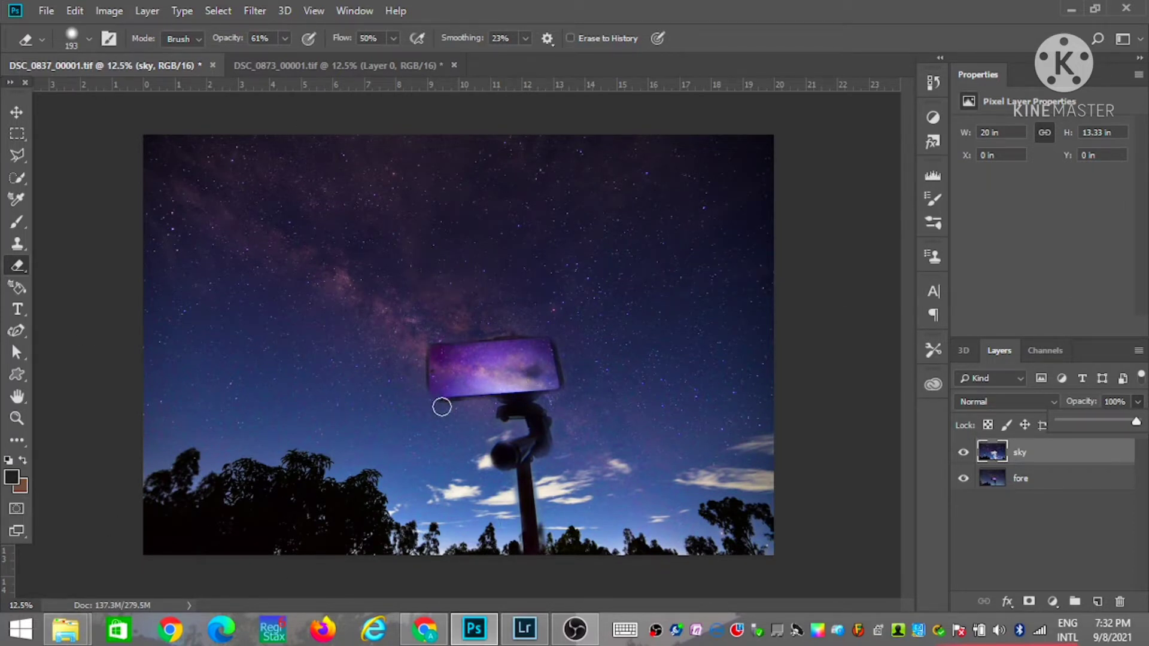
click(457, 376)
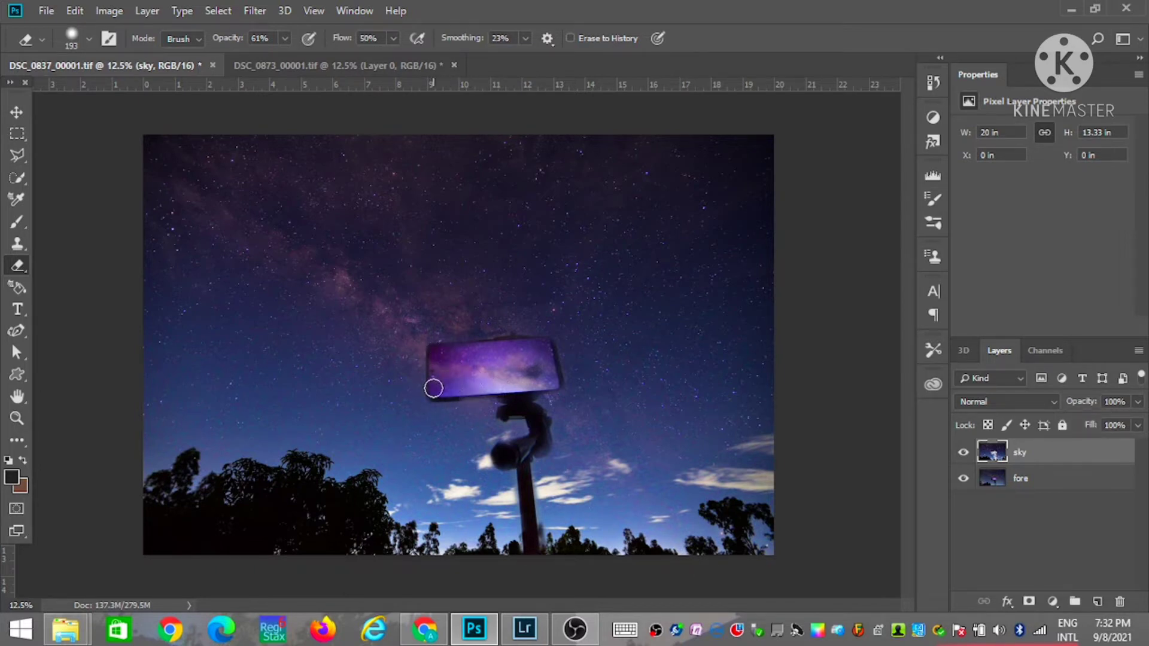
- Erase the sky over the phone's upper right, gimbal knob and lower pole
mouse_move(490, 390)
mouse_down()
mouse_move(558, 371)
mouse_move(535, 356)
mouse_up()
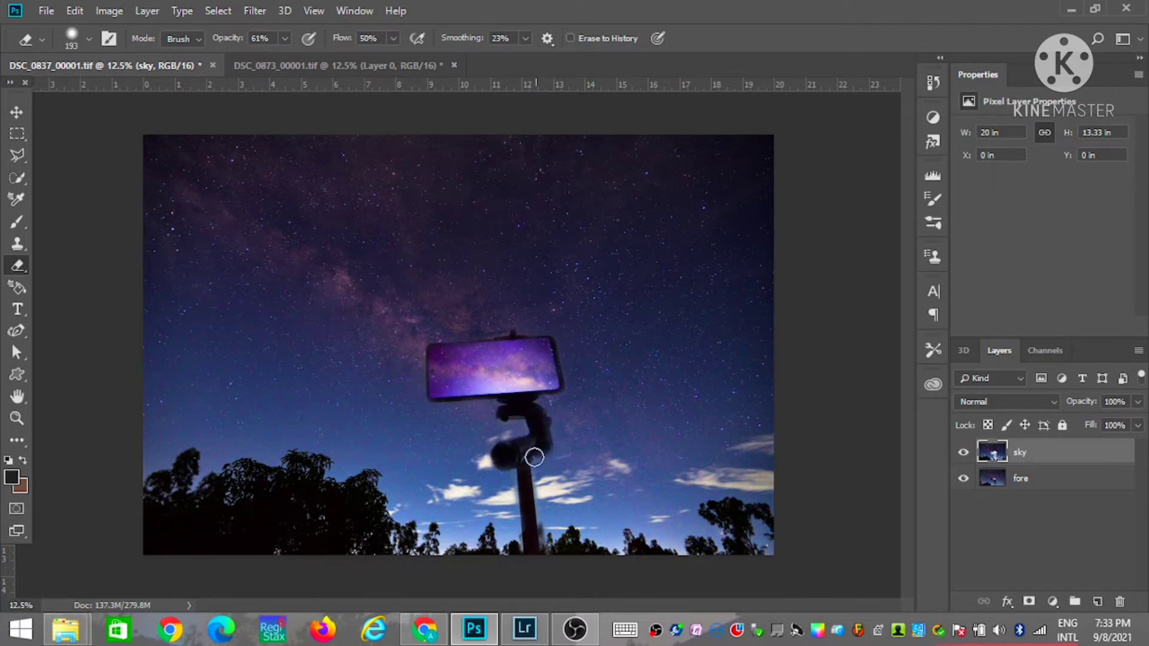
drag(504, 459, 541, 409)
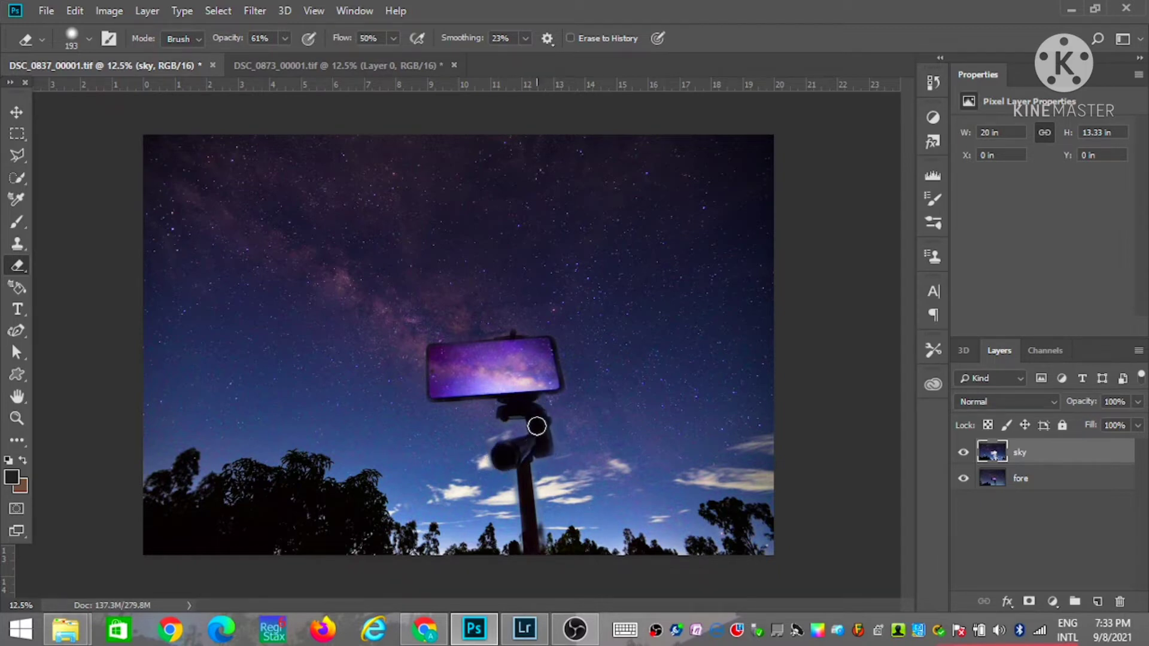
mouse_move(531, 497)
mouse_down()
mouse_move(526, 526)
mouse_move(523, 474)
mouse_move(530, 552)
mouse_up()
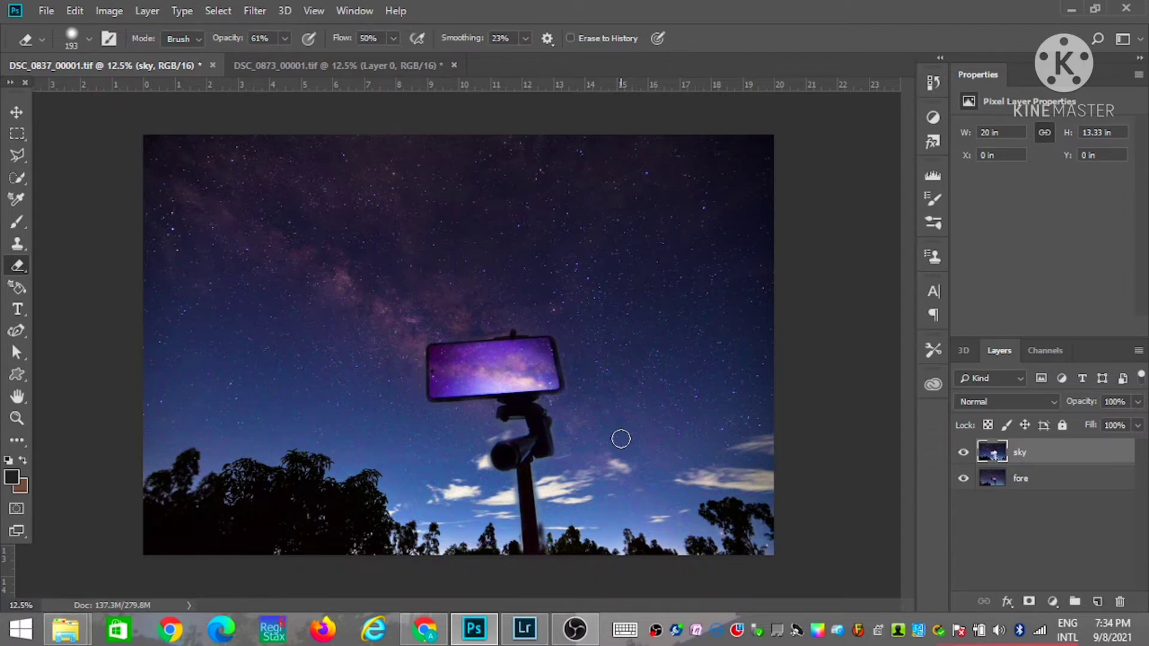
- Undo the eraser strokes so the sky covers the phone again
key(ctrl+z)
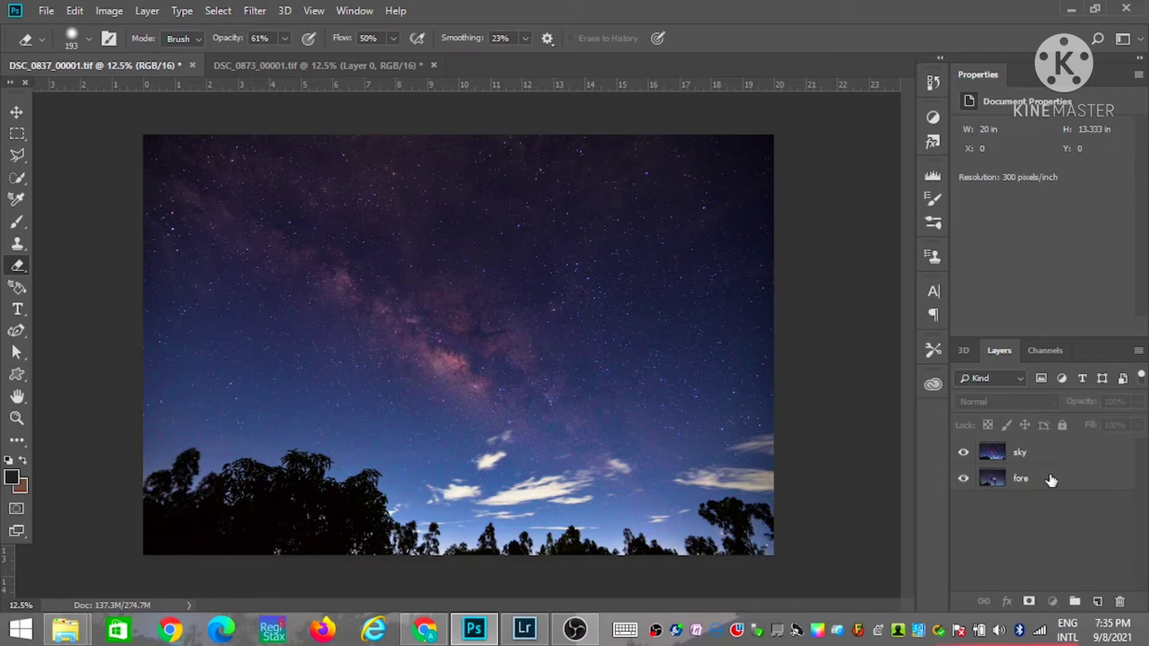
click(1049, 476)
click(1031, 561)
key(super+a)
- Add a white layer mask to the sky layer
click(1032, 452)
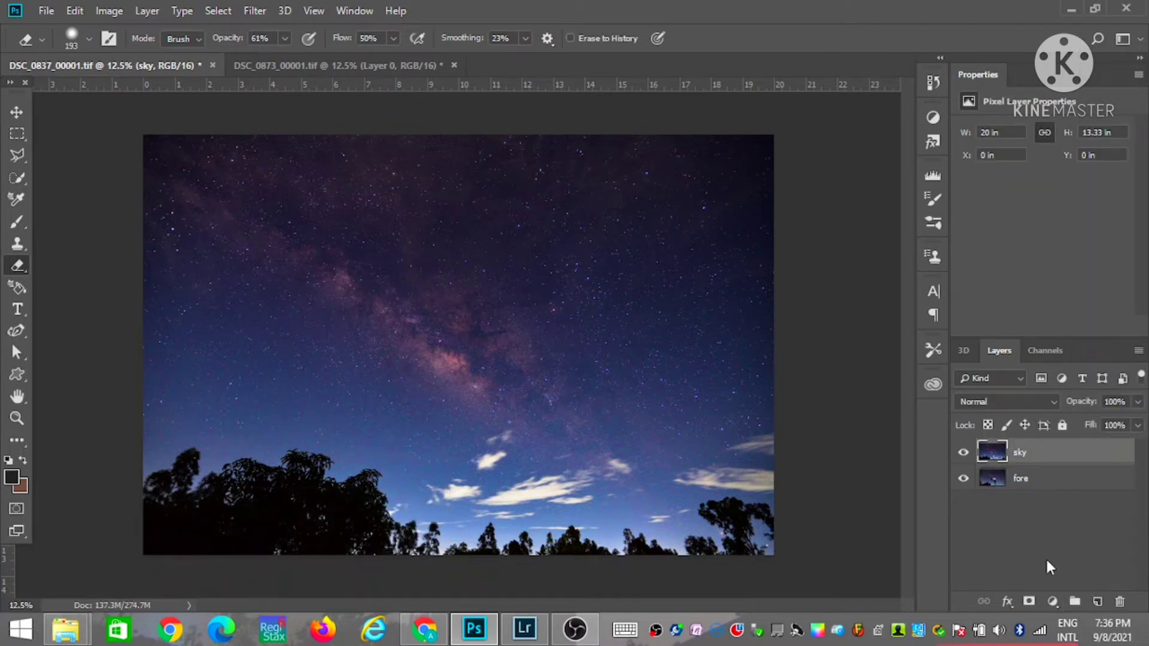
click(1030, 602)
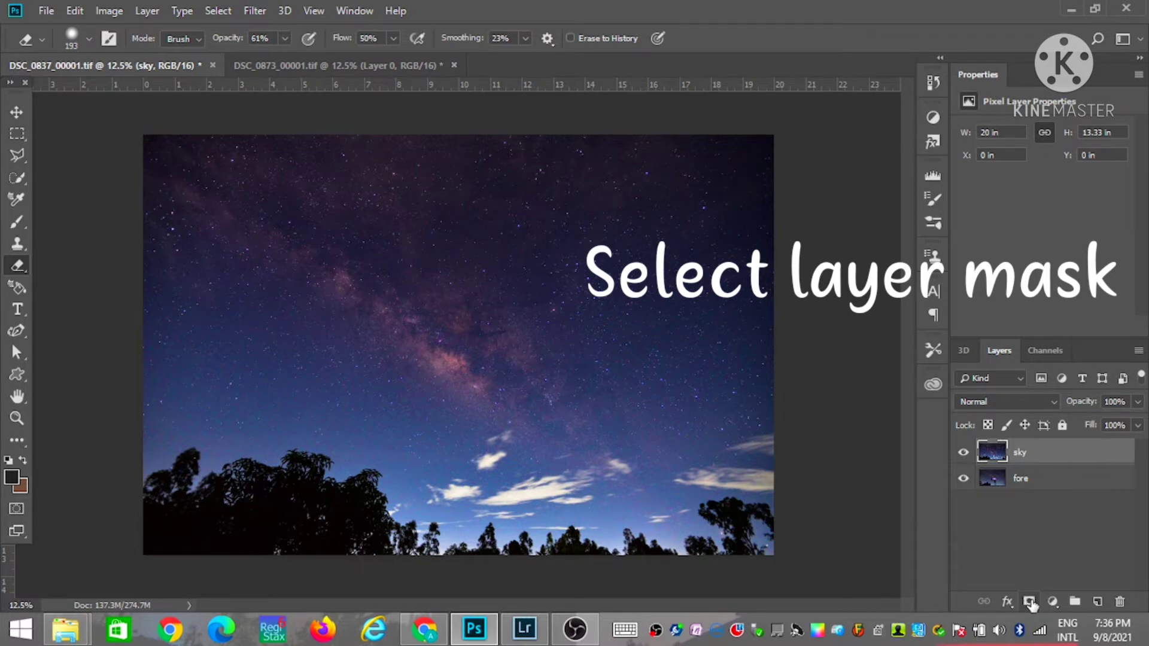
click(1030, 602)
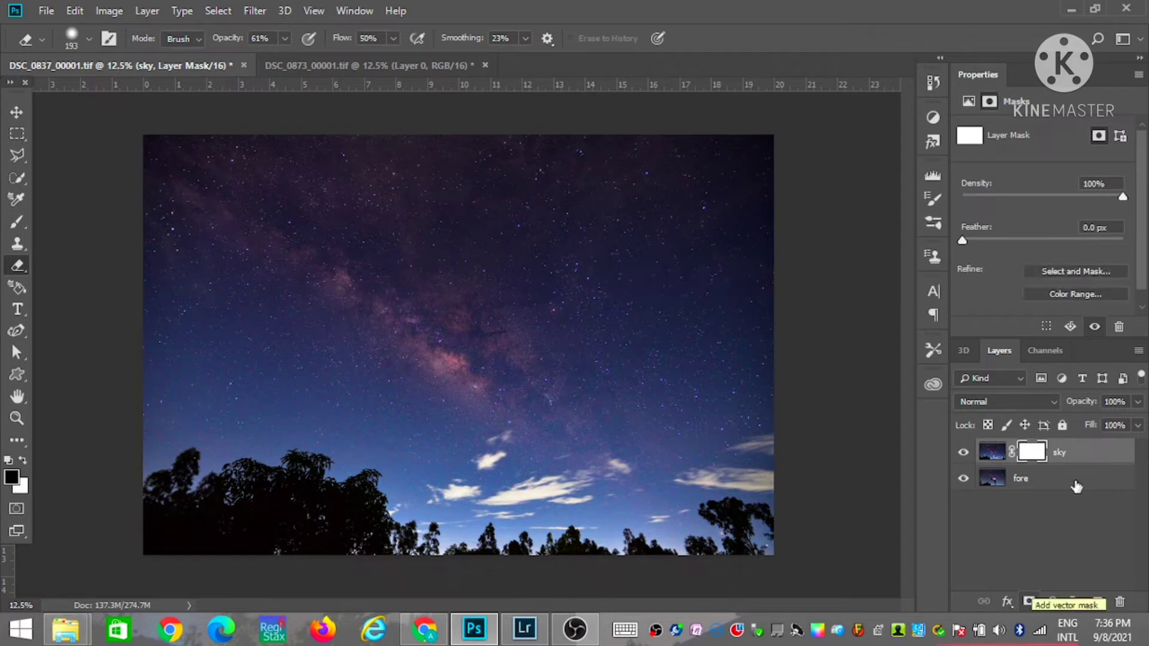
- Set the Brush to 25% hardness and 37% opacity, then lower the sky layer to 51% opacity
click(14, 225)
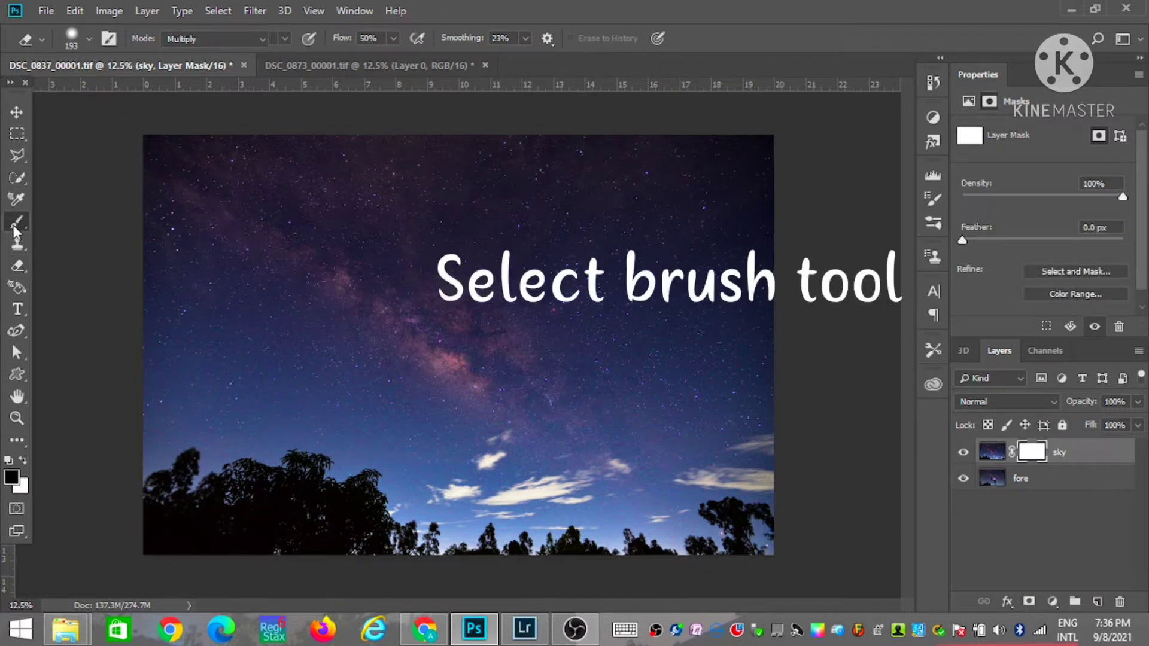
click(88, 40)
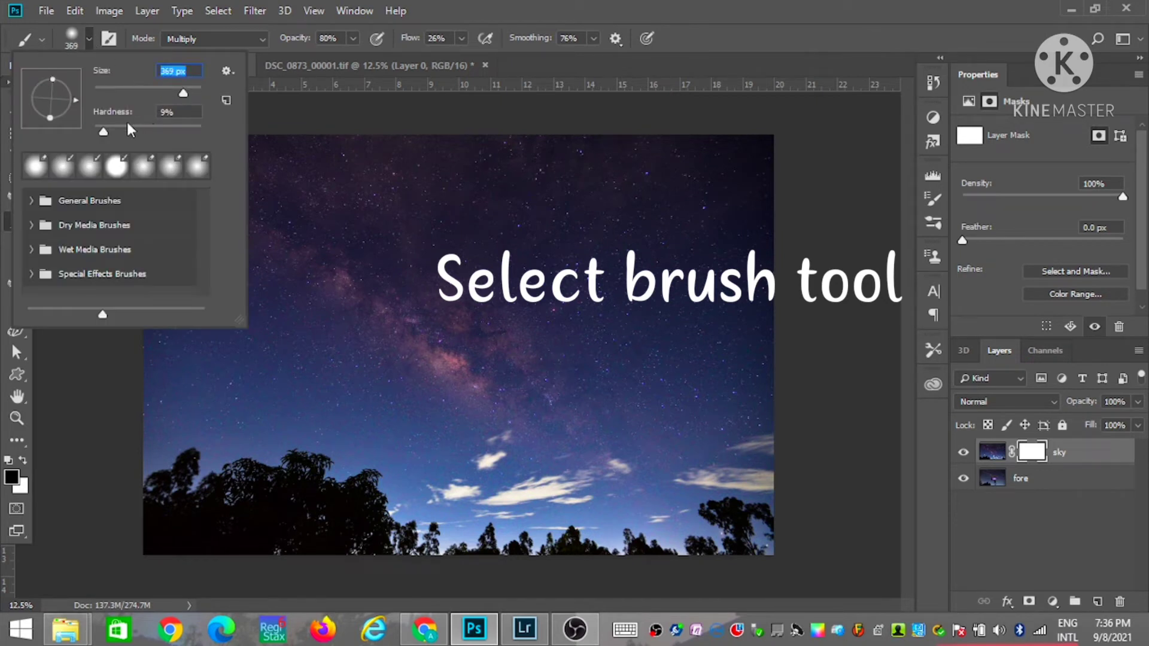
drag(127, 125, 121, 126)
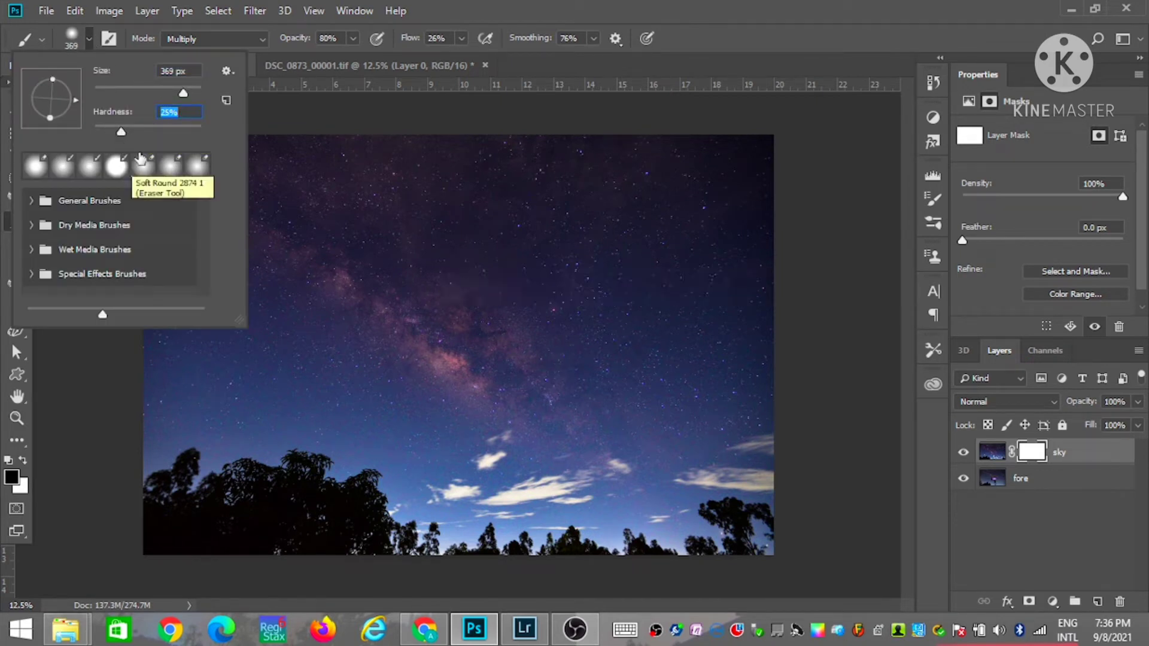
click(354, 38)
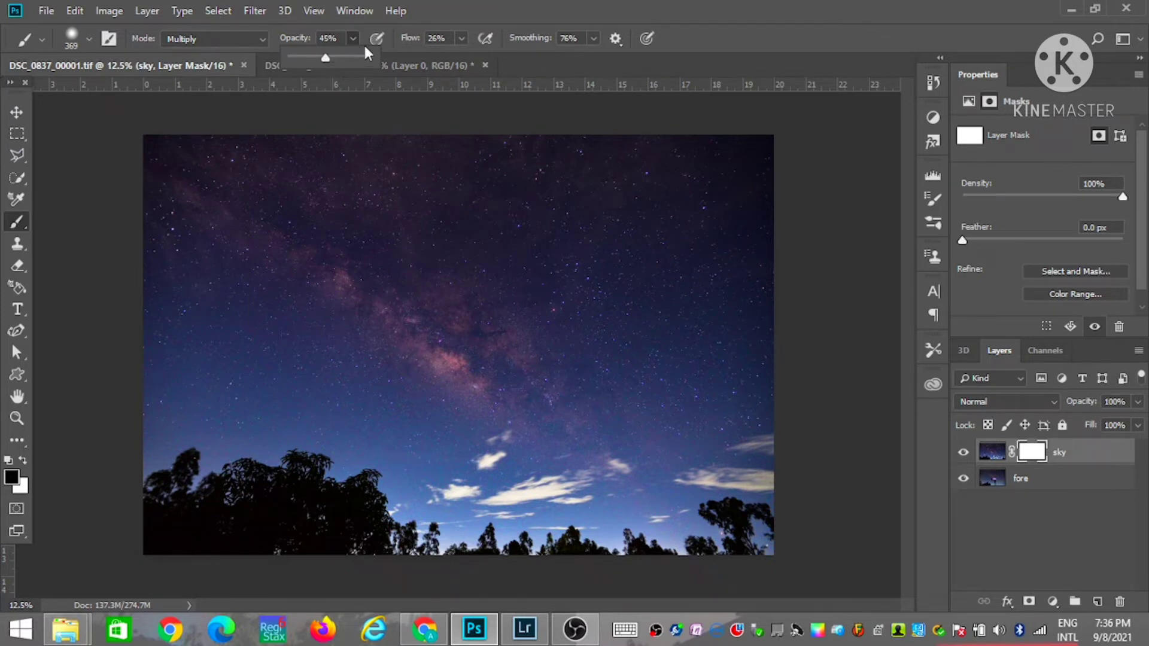
drag(320, 56, 321, 55)
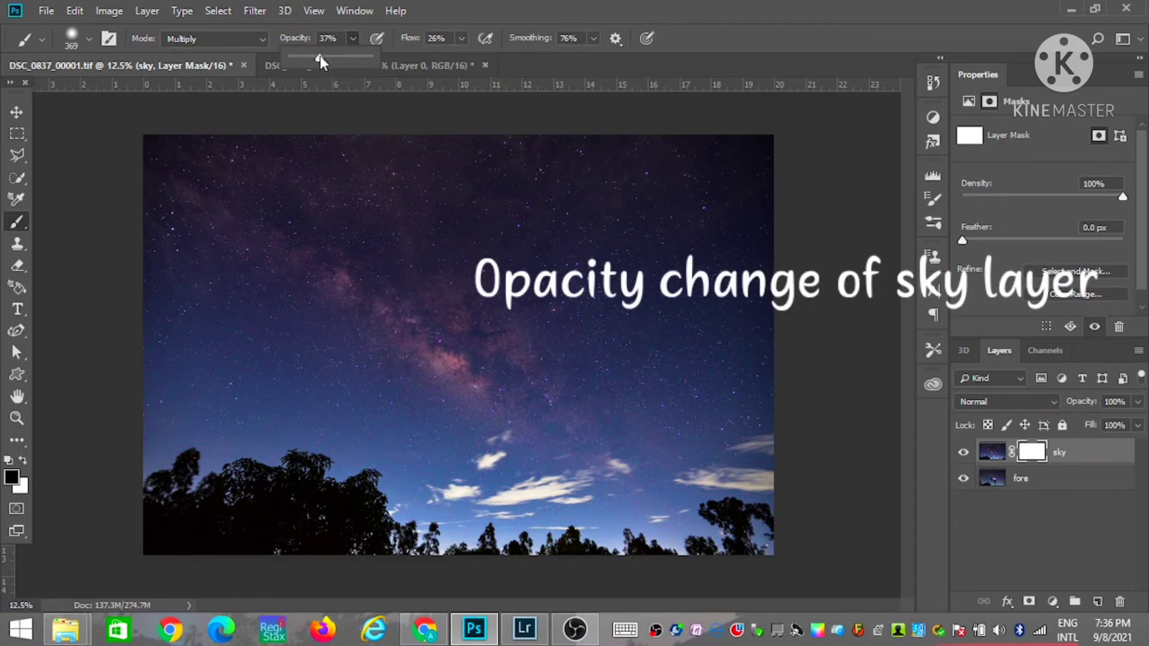
click(351, 36)
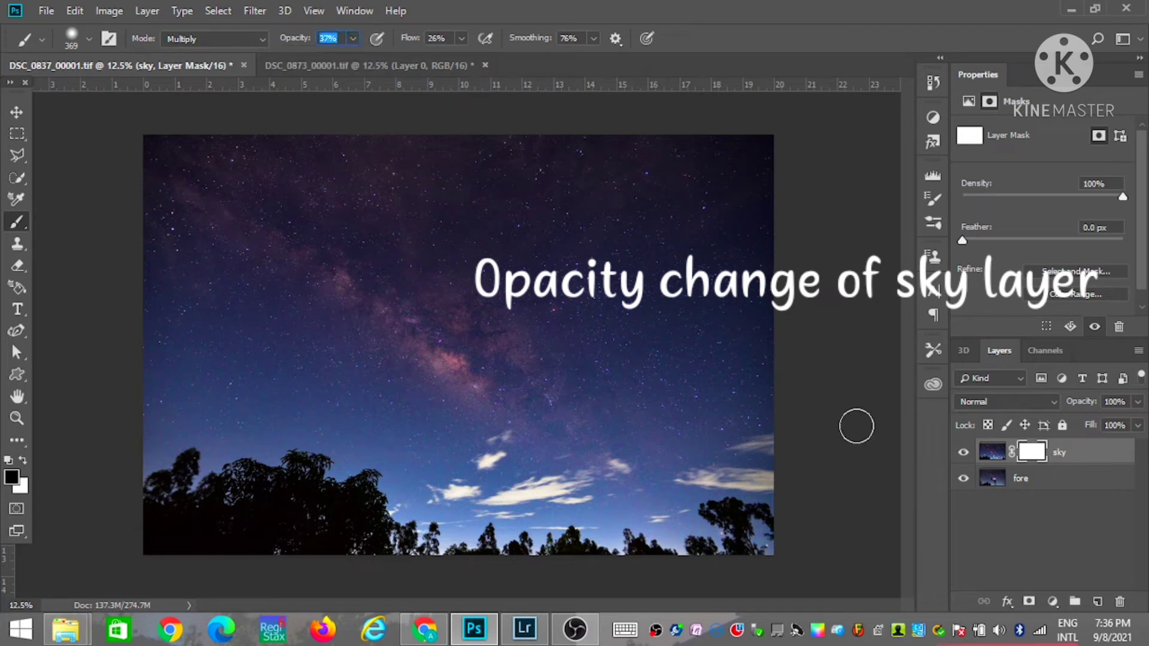
click(1080, 456)
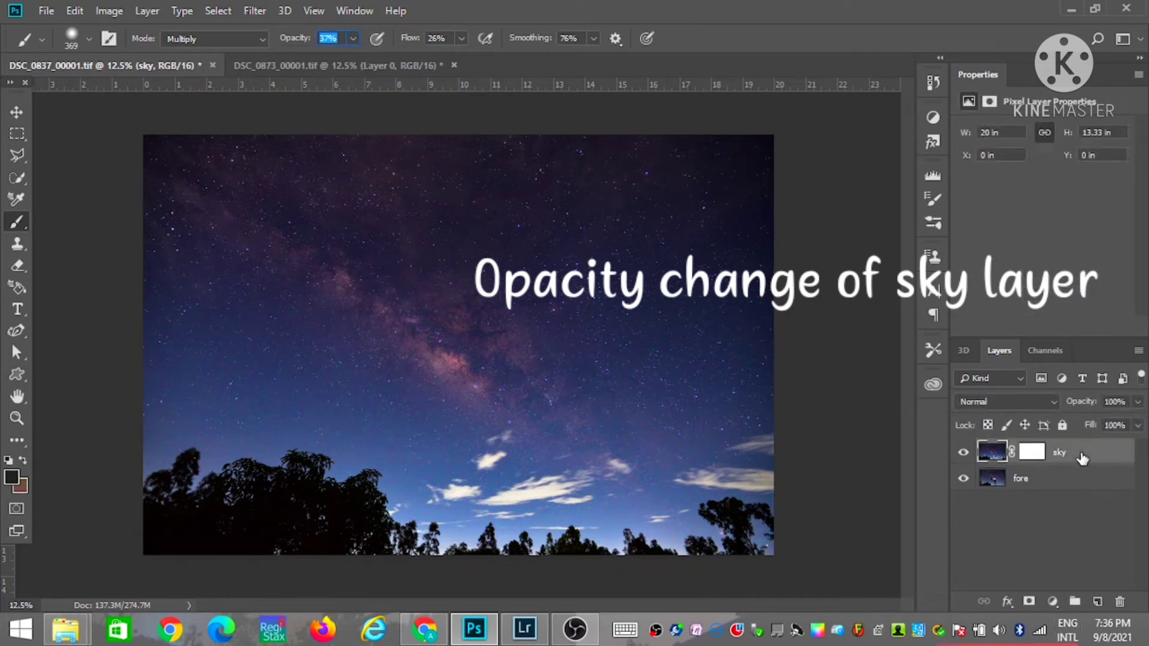
click(1137, 402)
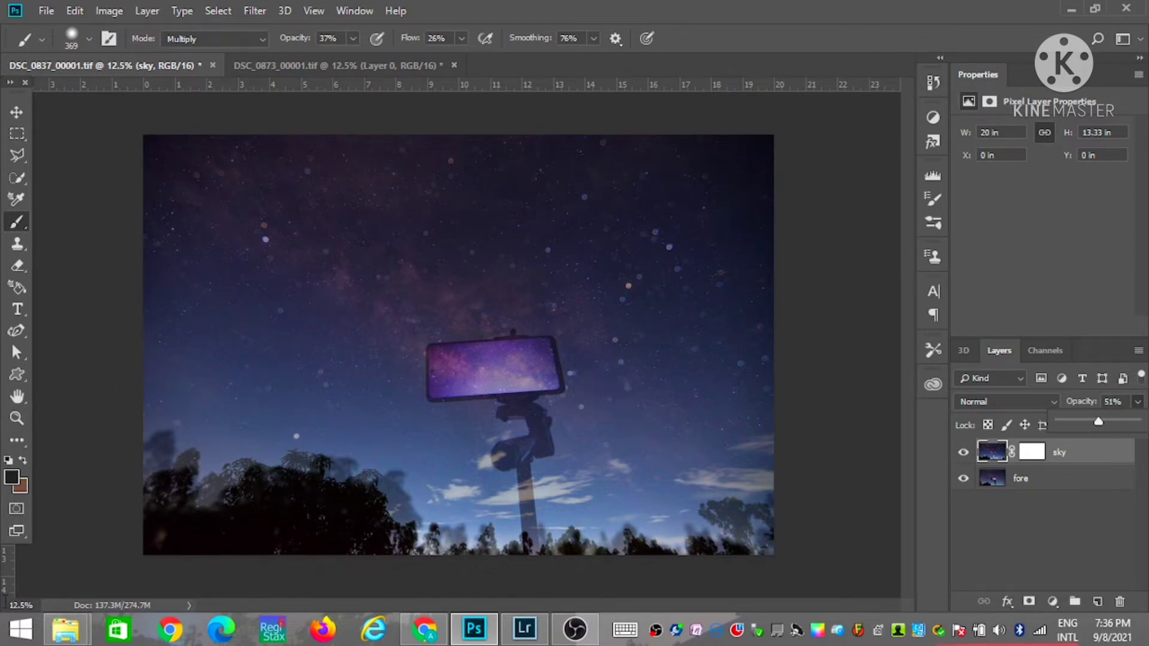
- Pick near-black as the foreground colour and white as the background colour
click(12, 476)
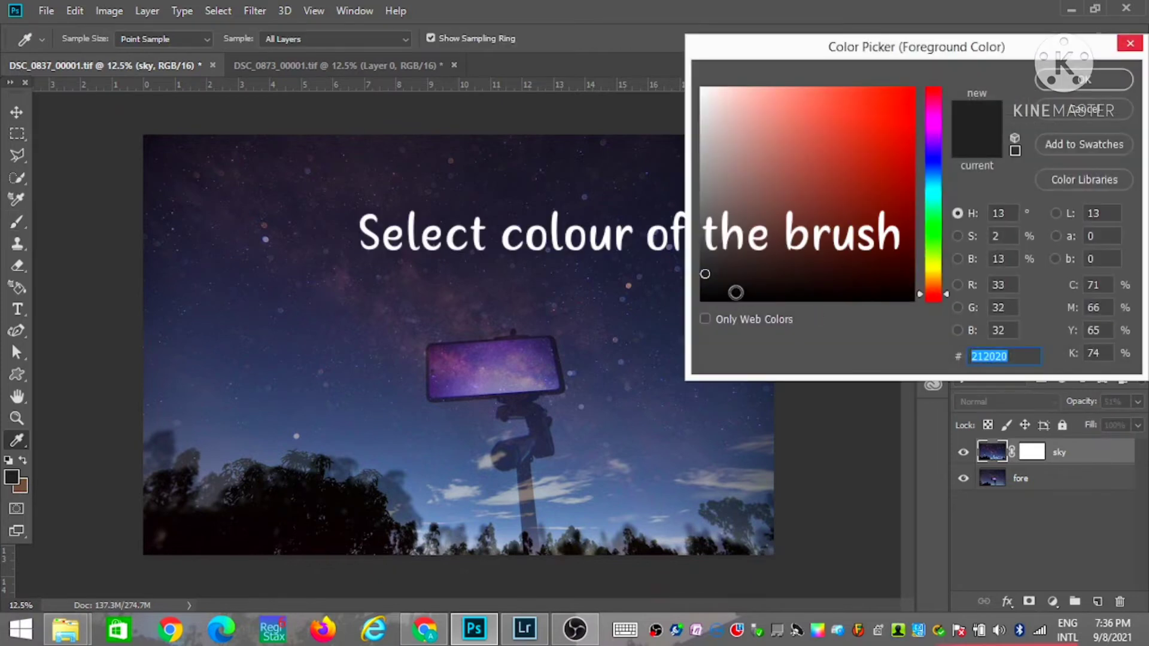
click(712, 295)
click(1080, 80)
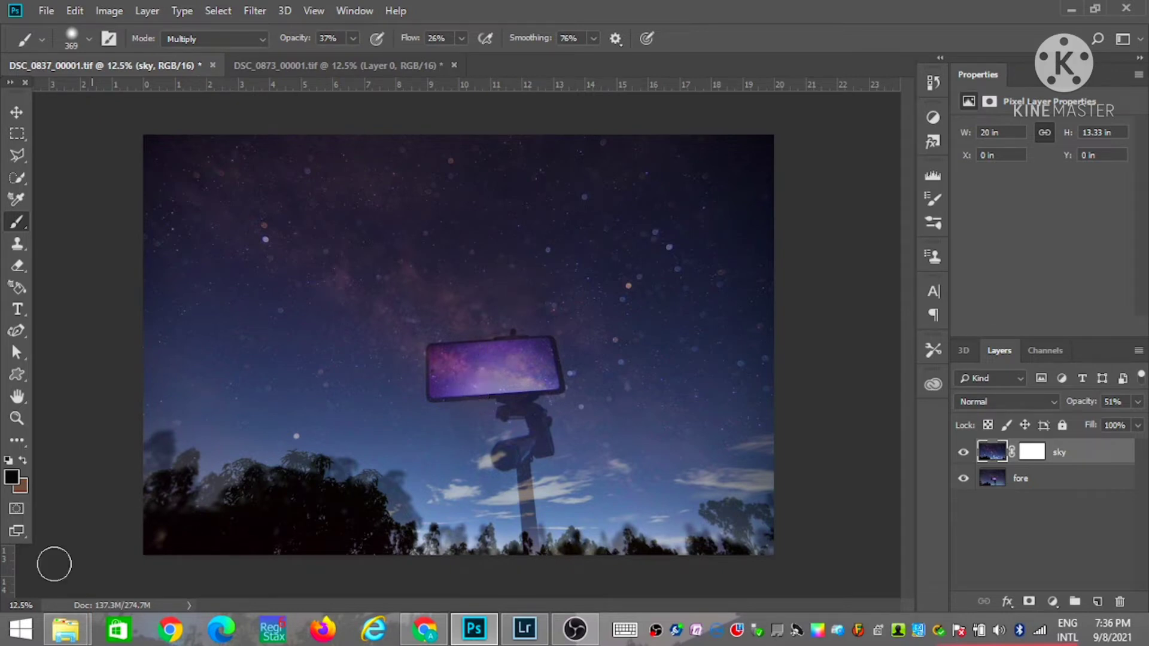
click(20, 485)
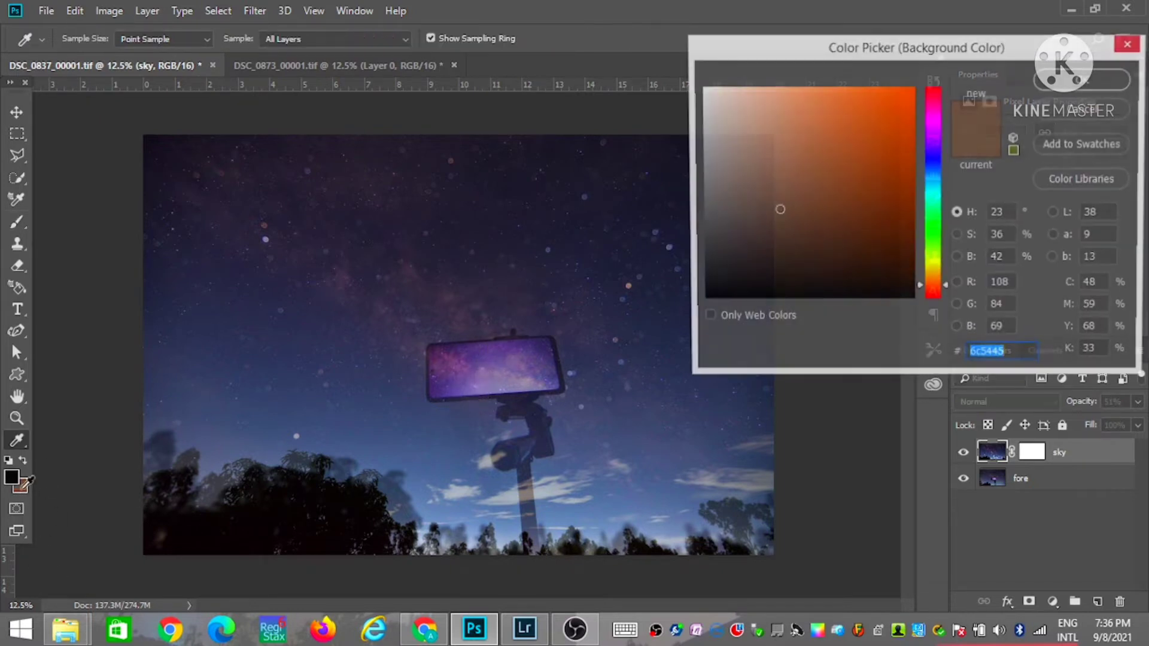
click(703, 89)
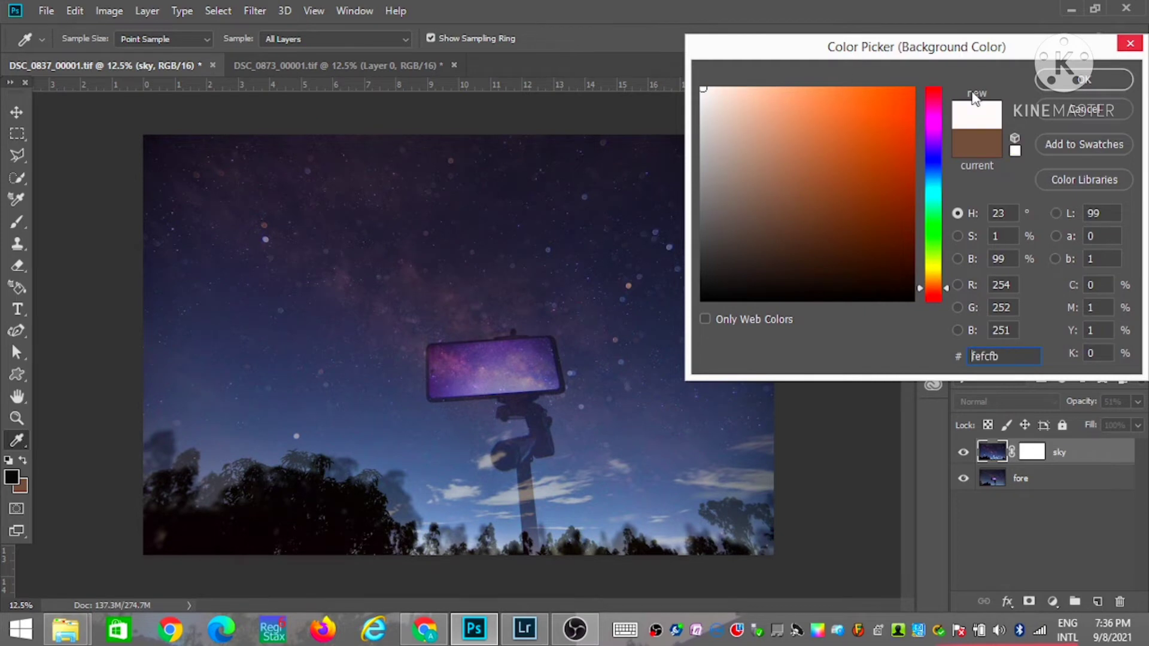
click(1083, 79)
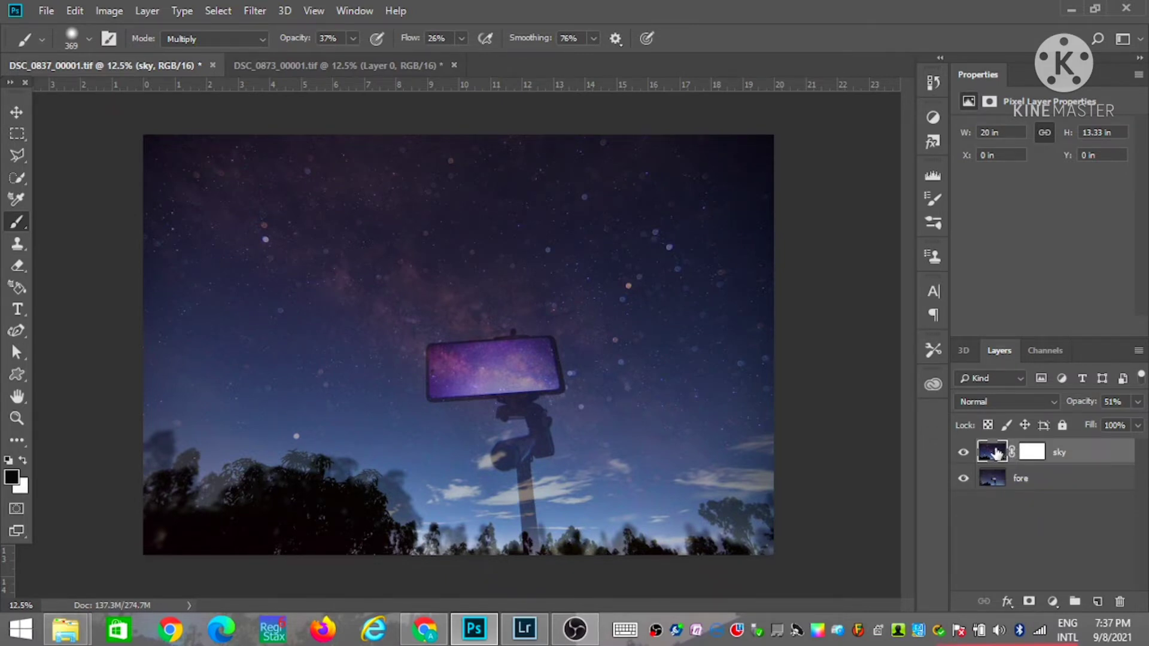
- Target the sky layer's mask and paint black across the phone screen
click(1035, 455)
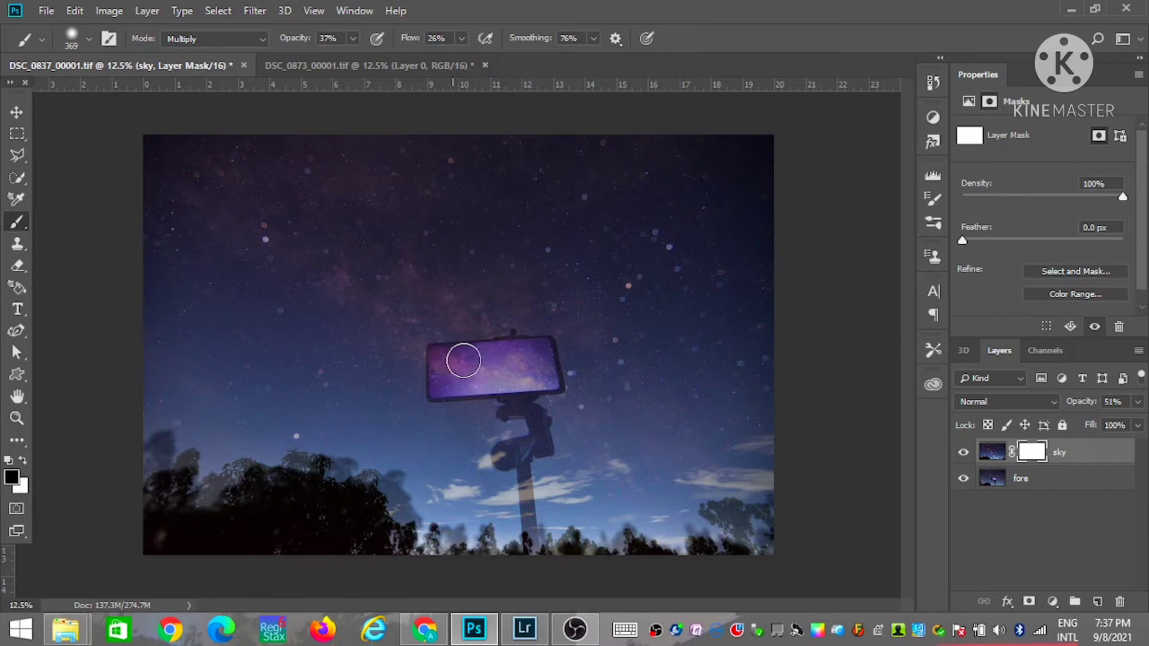
mouse_move(443, 359)
mouse_down()
mouse_move(526, 359)
mouse_move(442, 390)
mouse_move(512, 385)
mouse_move(418, 372)
mouse_move(468, 374)
mouse_move(526, 341)
mouse_move(502, 389)
mouse_move(508, 405)
mouse_move(530, 415)
mouse_move(516, 397)
mouse_move(536, 453)
mouse_move(526, 443)
mouse_move(559, 431)
mouse_move(526, 423)
mouse_move(518, 543)
mouse_move(530, 508)
mouse_move(515, 428)
mouse_move(513, 461)
mouse_move(538, 426)
mouse_move(543, 441)
mouse_move(500, 397)
mouse_up()
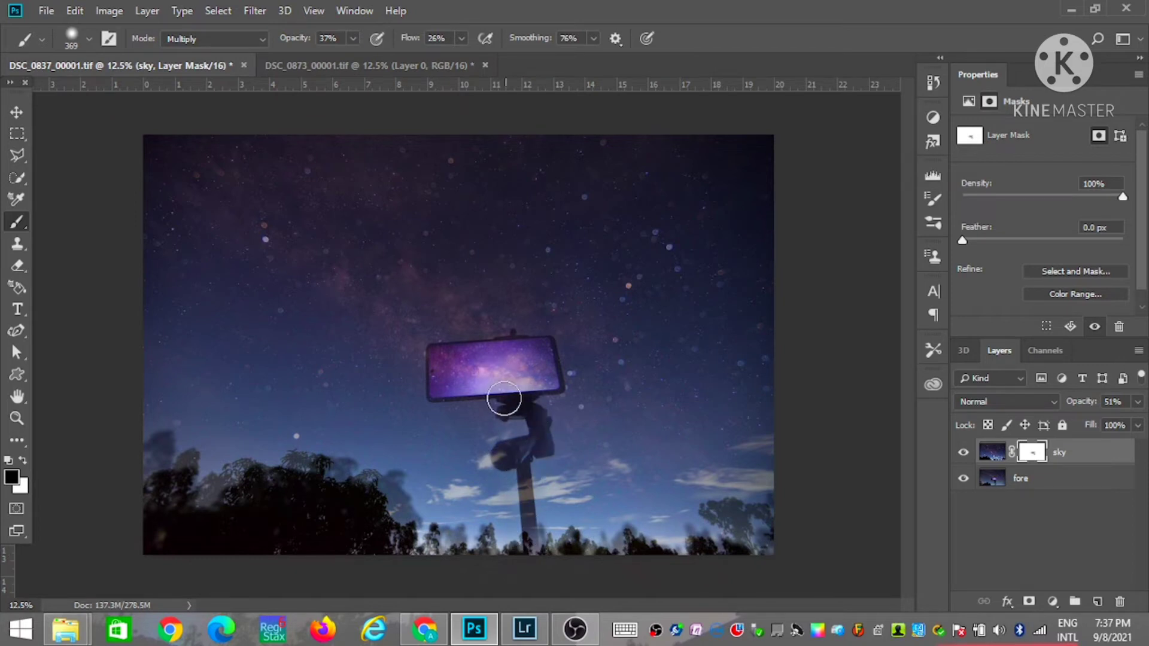
click(90, 41)
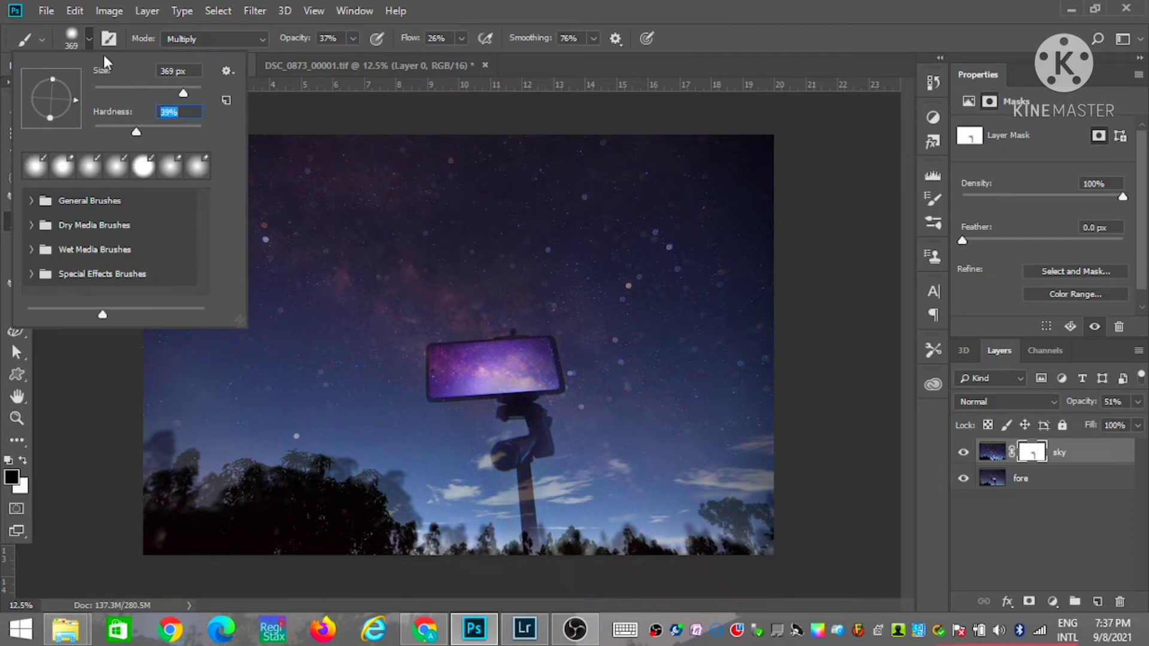
- Paint black on the sky mask over the gimbal base, arm, pole and phone edges
key(Return)
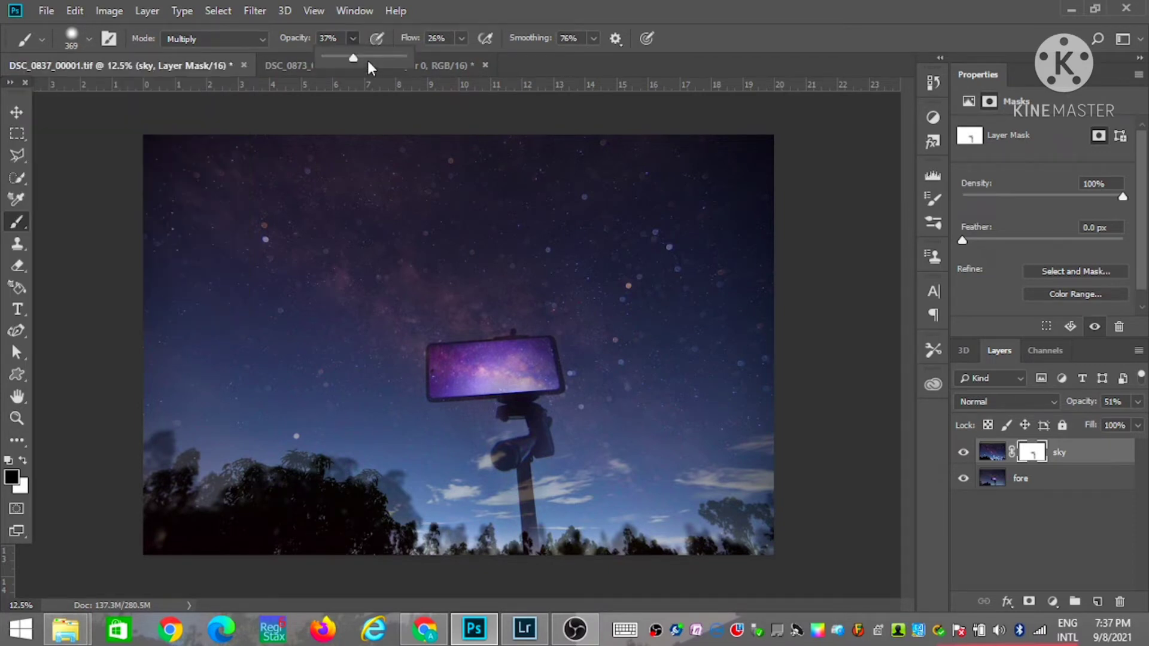
click(89, 41)
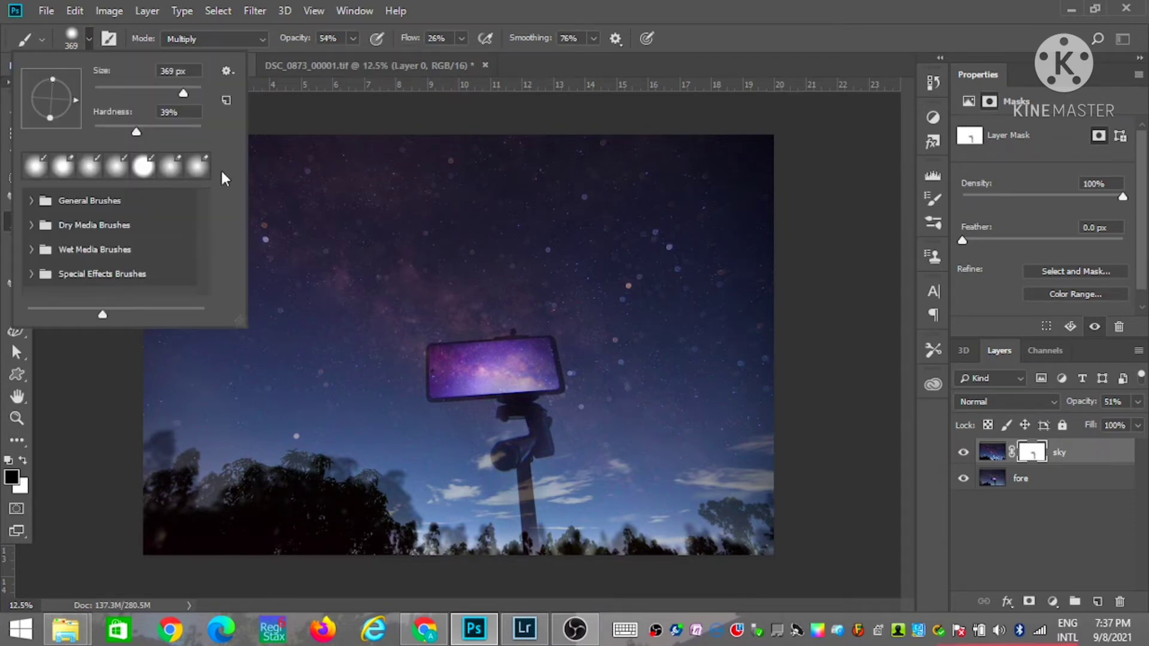
click(89, 41)
drag(539, 446, 507, 458)
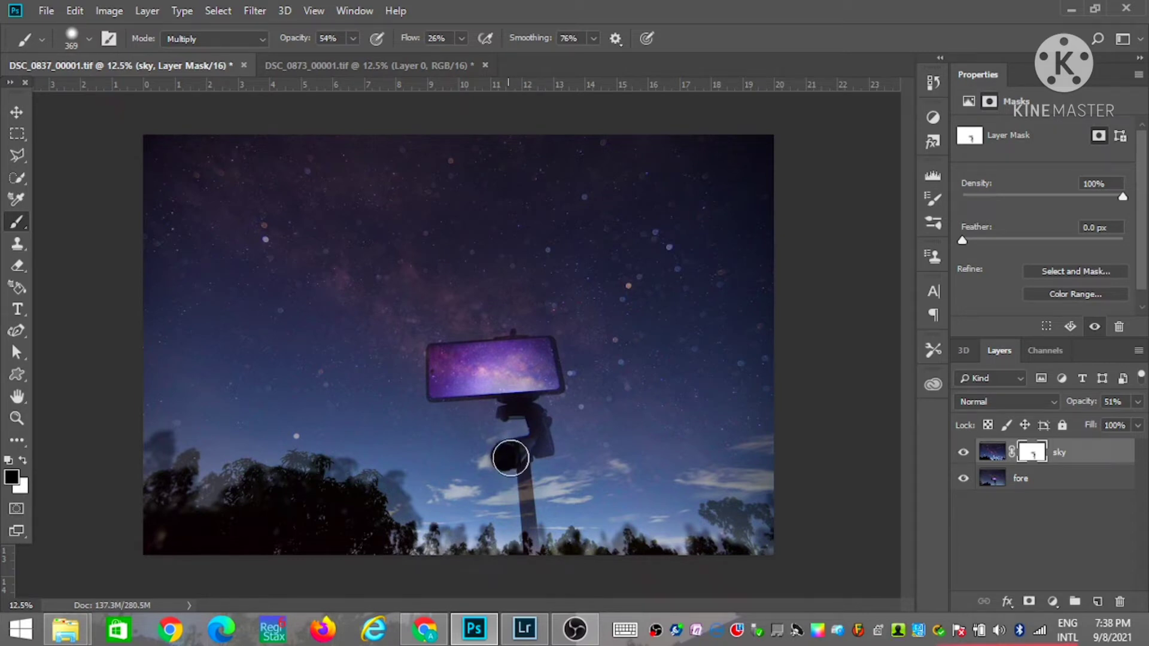
mouse_move(507, 455)
mouse_down()
mouse_move(544, 432)
mouse_move(506, 404)
mouse_up()
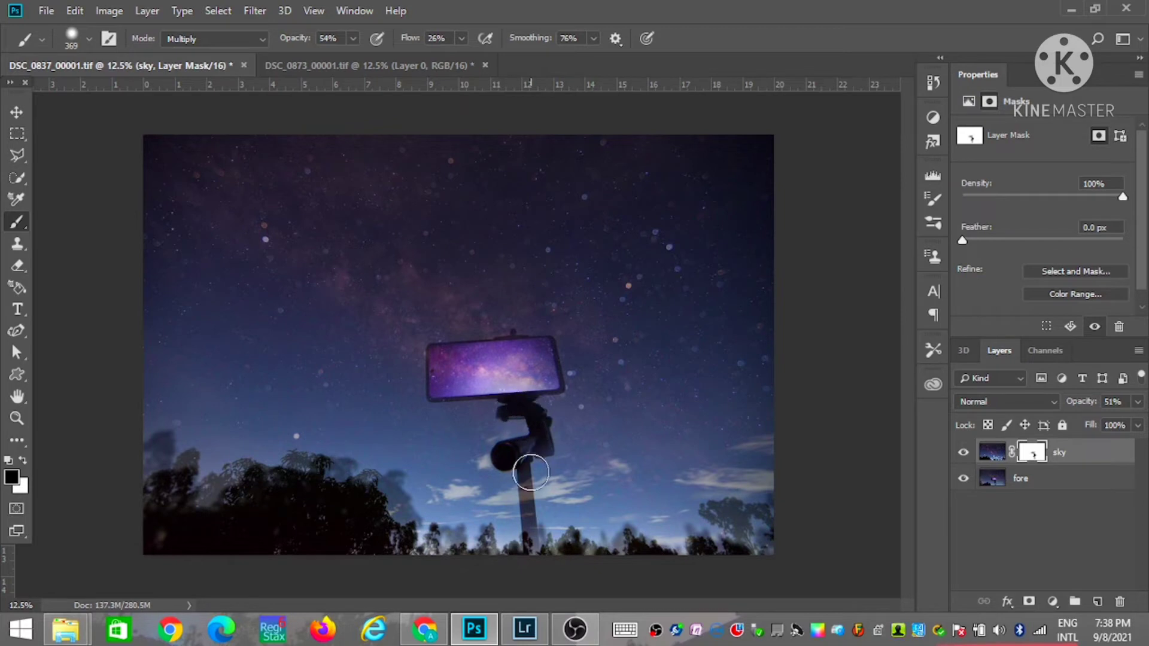
mouse_move(530, 472)
mouse_down()
mouse_move(540, 543)
mouse_move(508, 475)
mouse_move(536, 575)
mouse_move(528, 487)
mouse_move(538, 558)
mouse_move(512, 473)
mouse_move(529, 508)
mouse_move(525, 479)
mouse_move(527, 508)
mouse_move(529, 487)
mouse_move(528, 537)
mouse_up()
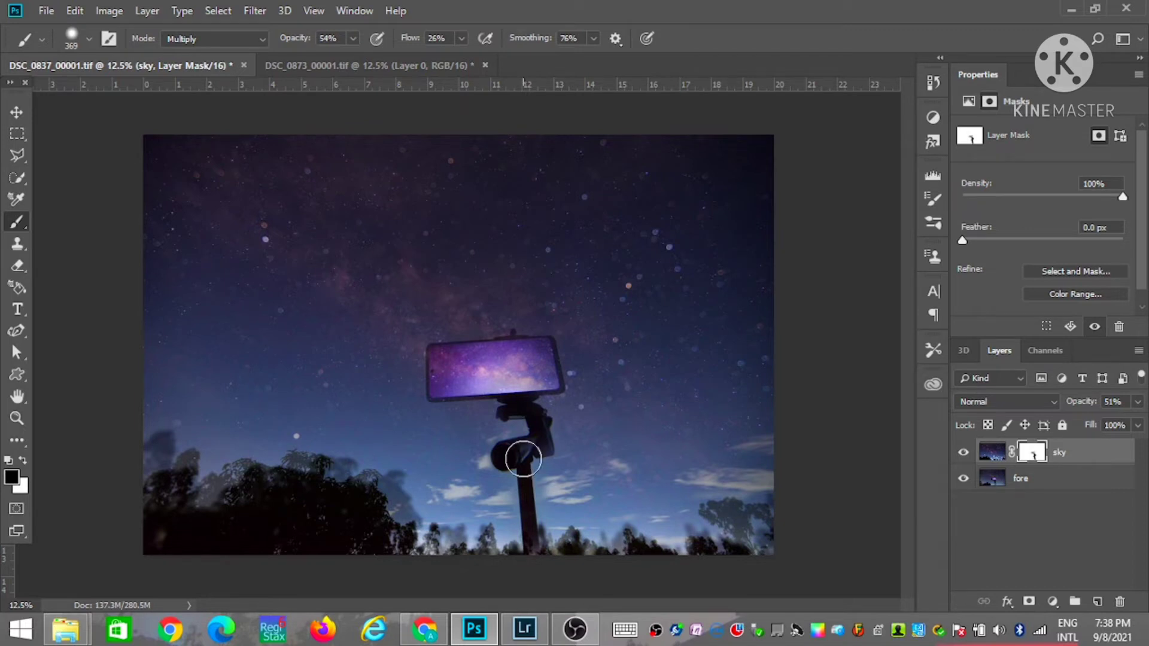
mouse_move(429, 341)
mouse_down()
mouse_move(547, 347)
mouse_move(515, 370)
mouse_move(426, 386)
mouse_move(487, 395)
mouse_move(426, 396)
mouse_move(507, 380)
mouse_move(436, 379)
mouse_move(448, 400)
mouse_up()
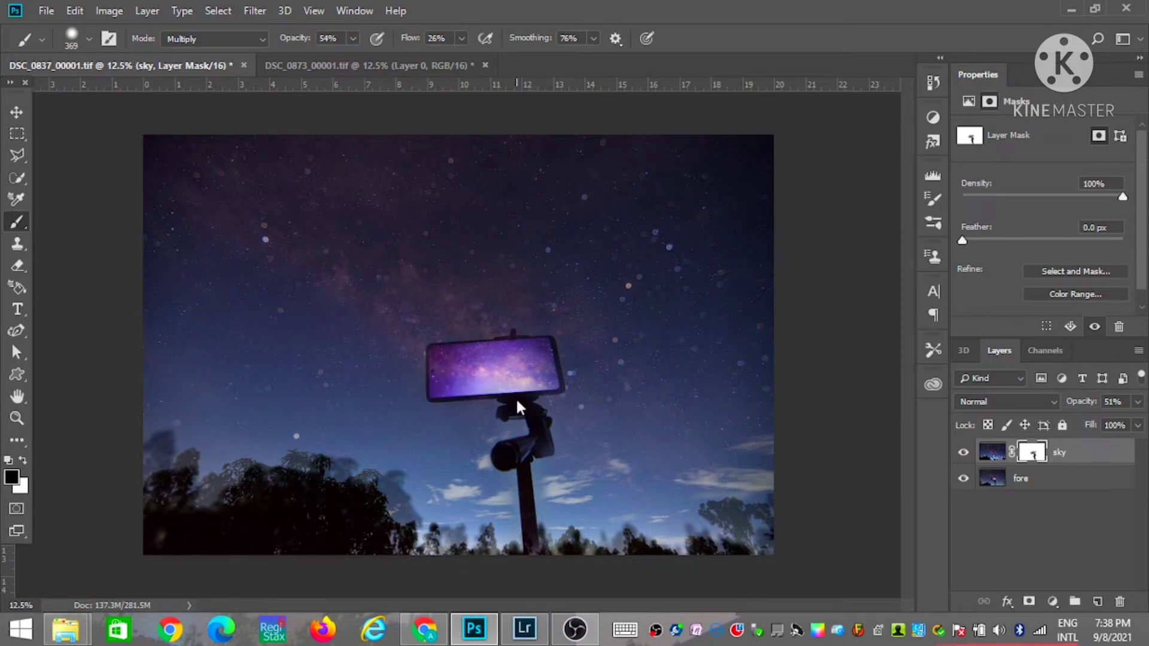
mouse_move(517, 402)
mouse_down()
mouse_move(448, 377)
mouse_move(436, 403)
mouse_move(449, 392)
mouse_move(449, 351)
mouse_move(512, 349)
mouse_move(474, 341)
mouse_move(516, 353)
mouse_move(513, 344)
mouse_move(546, 381)
mouse_move(547, 349)
mouse_move(533, 397)
mouse_move(431, 385)
mouse_move(509, 392)
mouse_move(444, 393)
mouse_move(538, 341)
mouse_move(525, 361)
mouse_up()
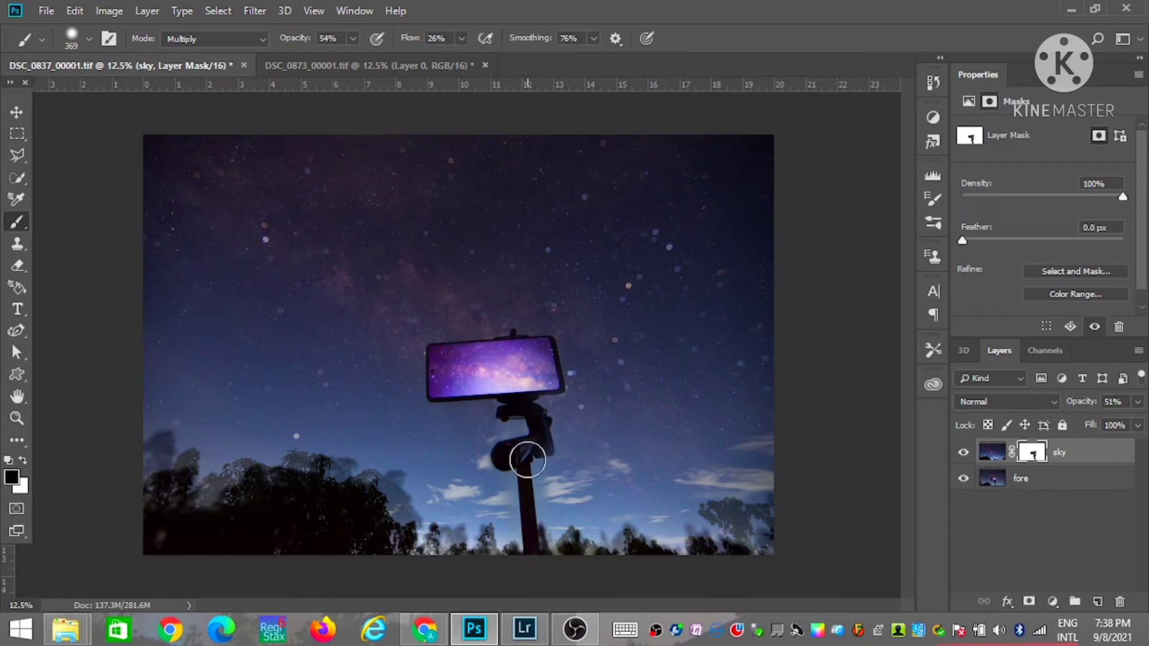
- Raise the sky layer's opacity to 100%
click(1138, 402)
drag(1101, 423, 1142, 431)
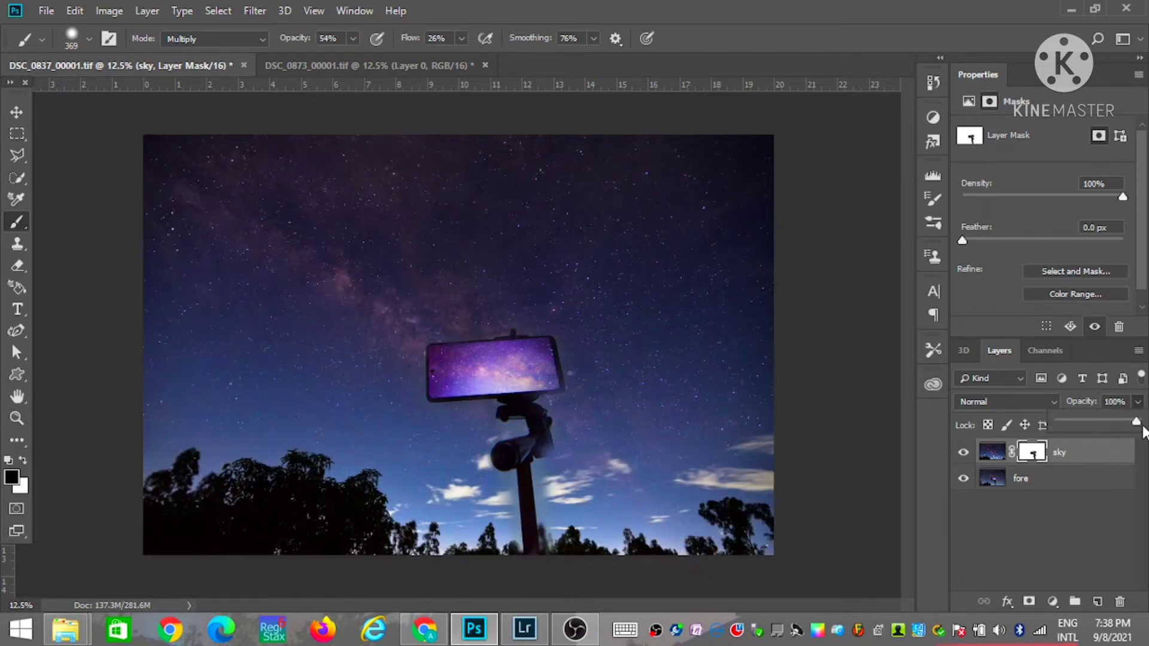
click(534, 452)
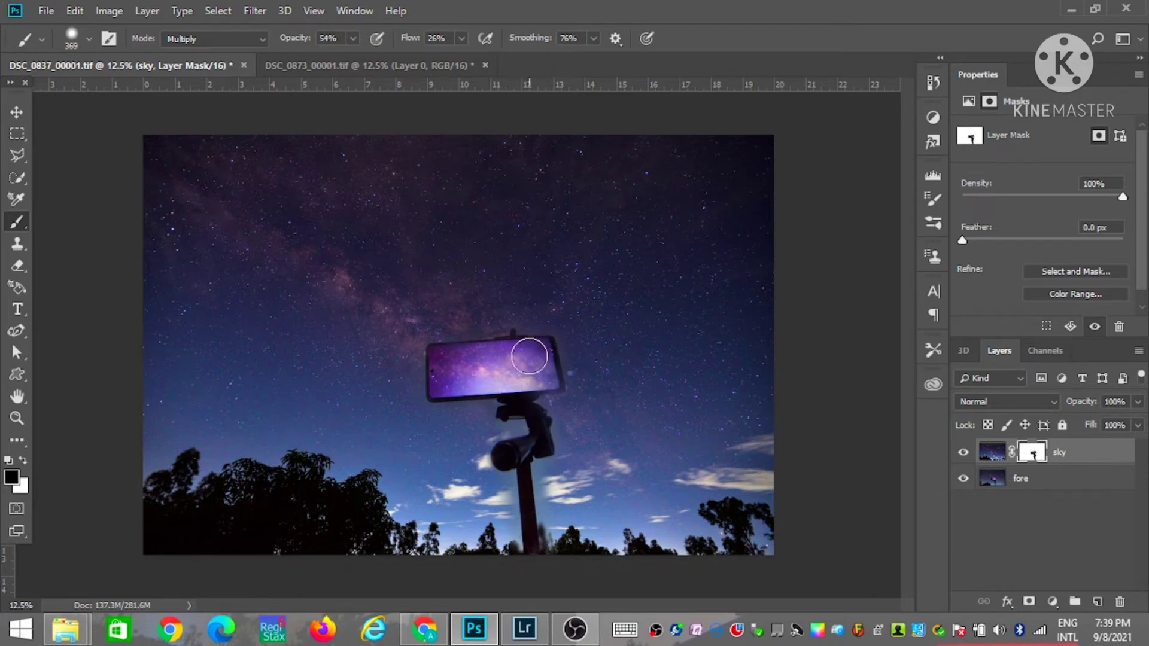
- Zoom in on the phone and paint its screen onto the sky mask
drag(541, 358, 436, 355)
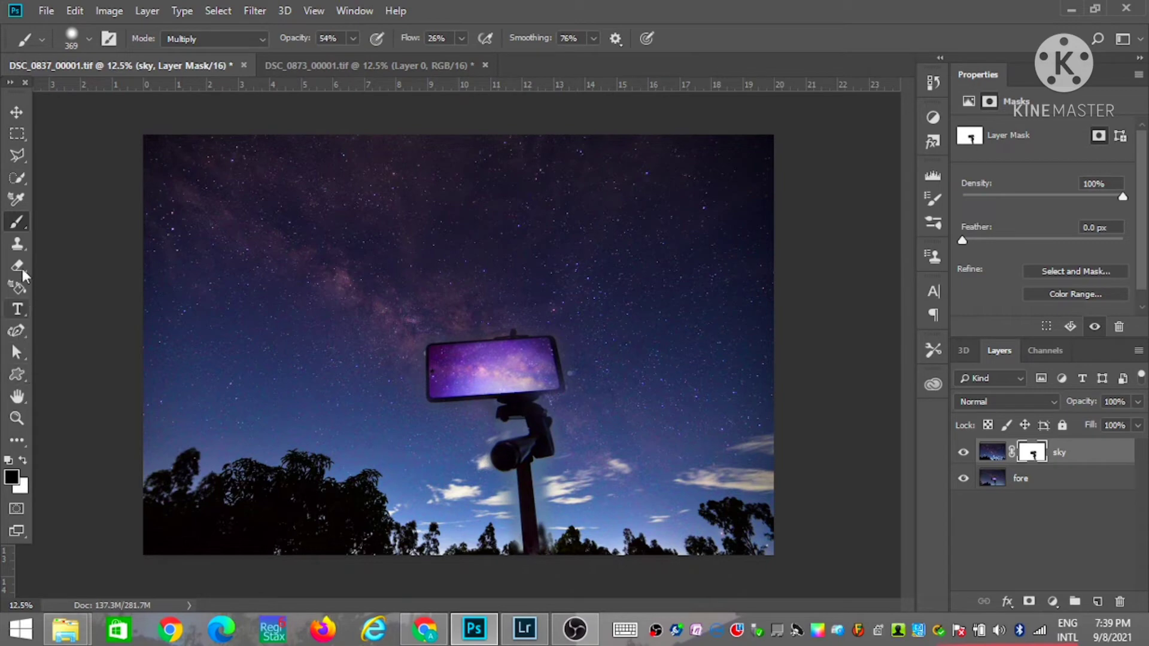
click(17, 418)
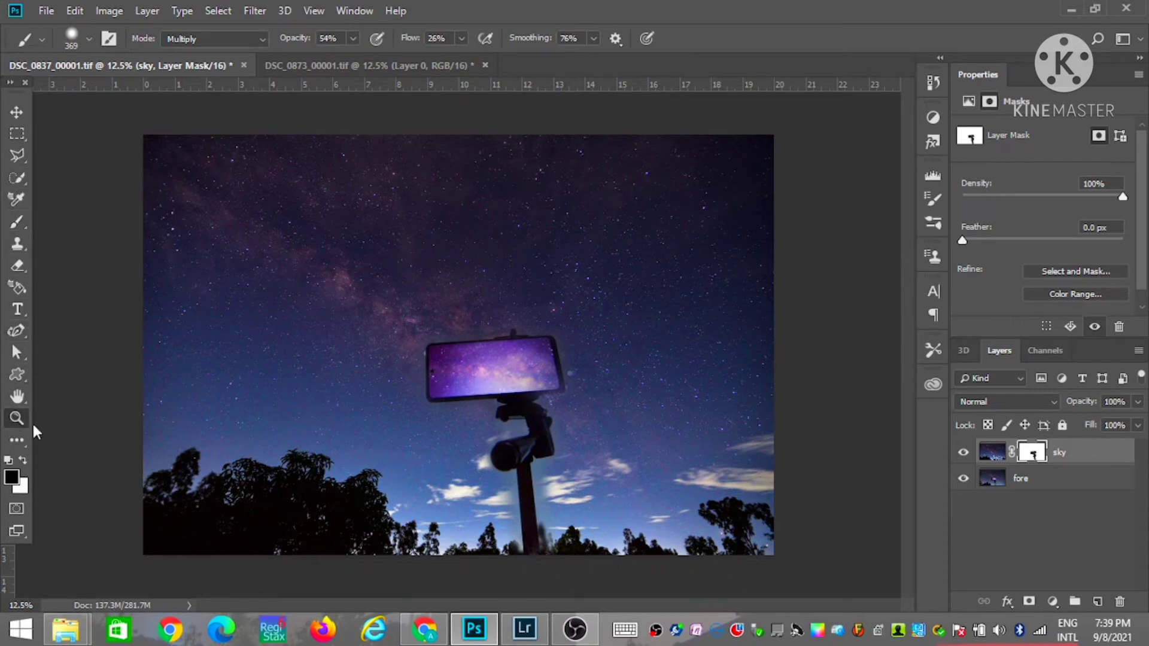
click(448, 326)
click(448, 326)
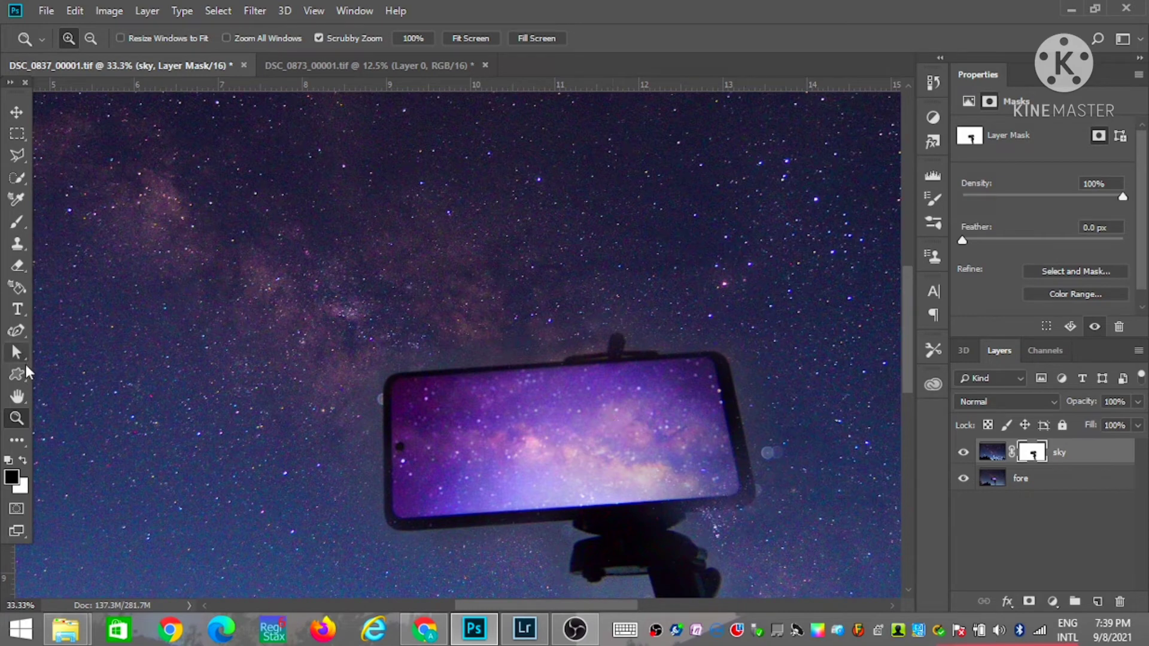
click(17, 222)
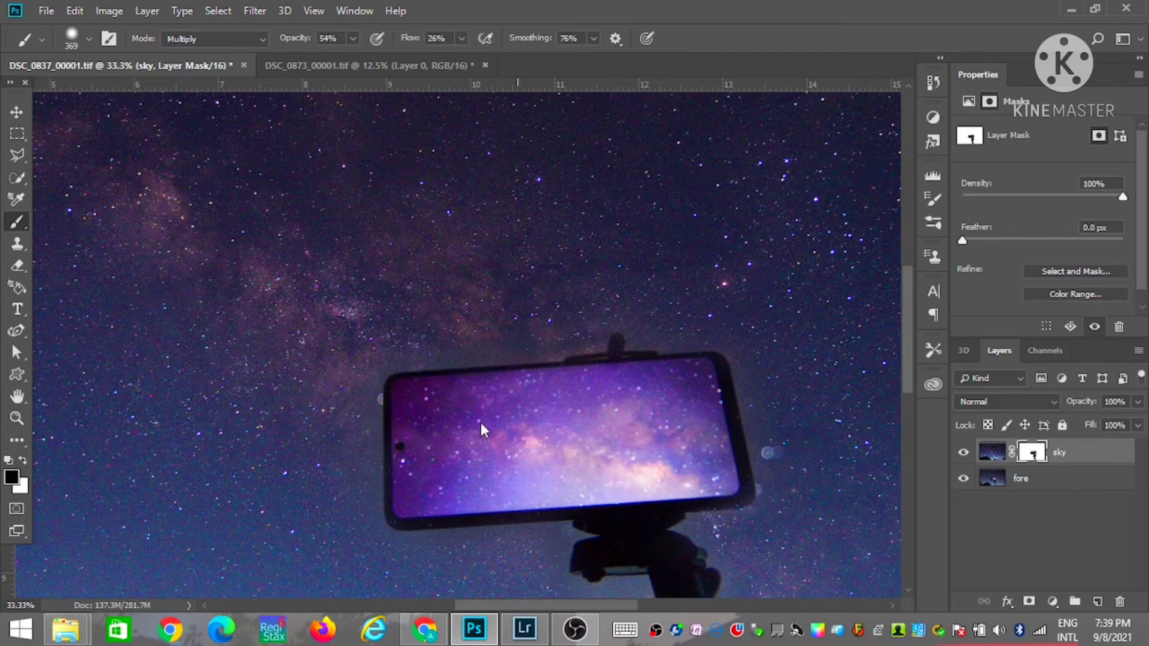
mouse_move(640, 421)
mouse_down()
mouse_move(656, 410)
mouse_move(693, 424)
mouse_up()
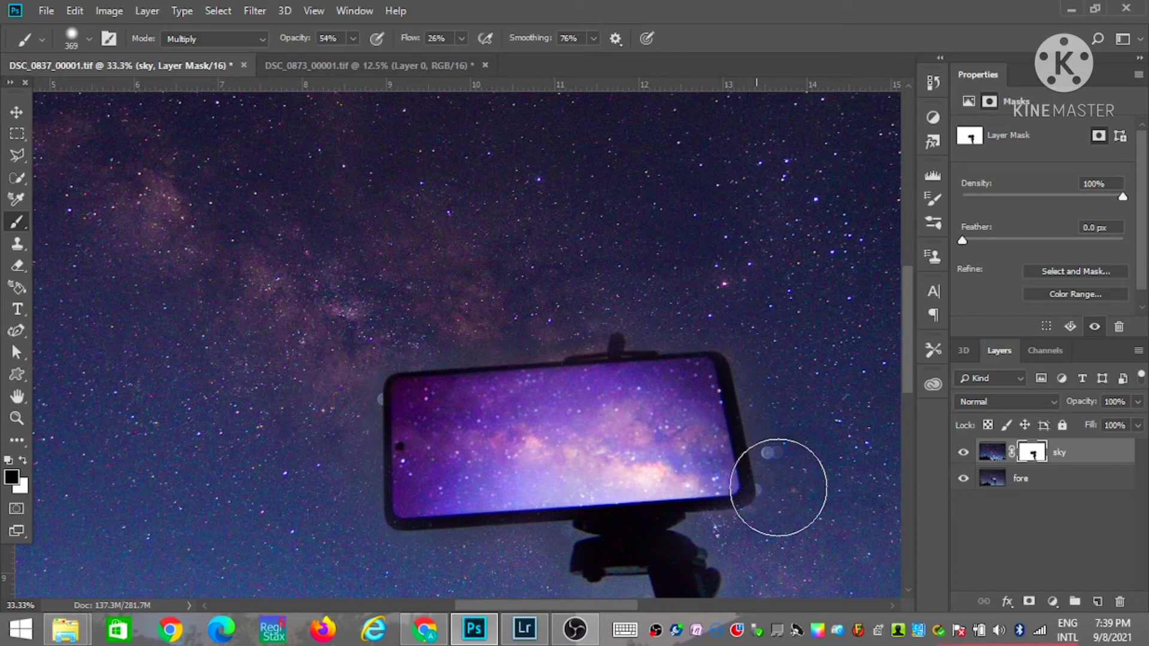
- Erase the lens-flare blobs right of the phone and repaint the screen's left side
click(18, 265)
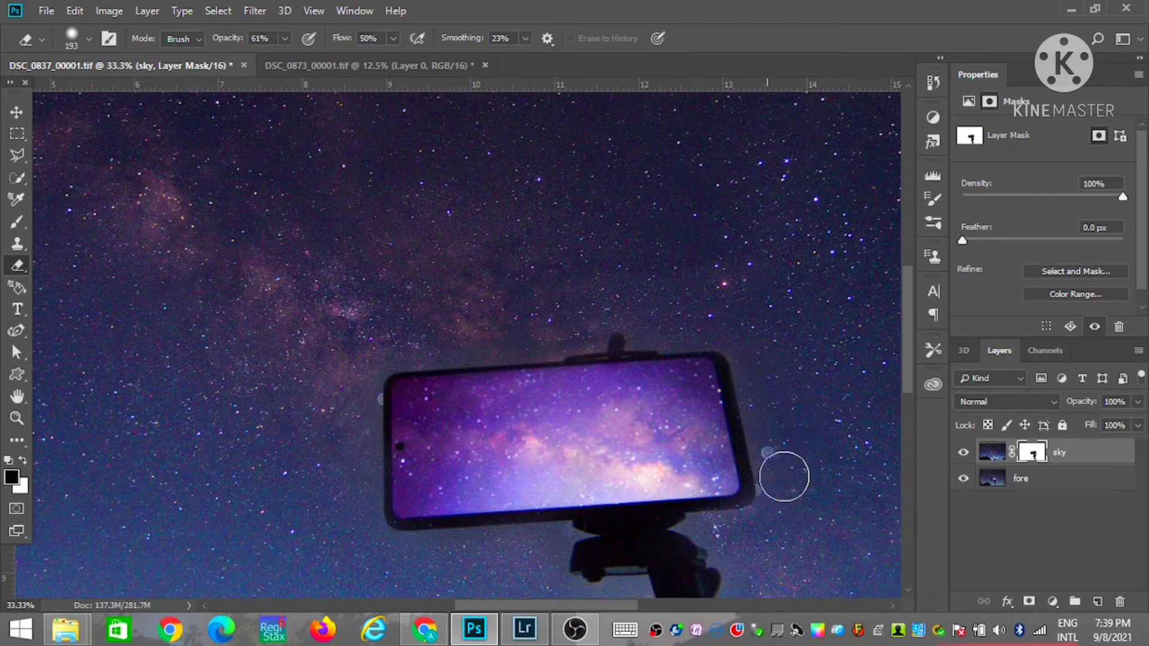
click(768, 452)
drag(771, 449, 765, 425)
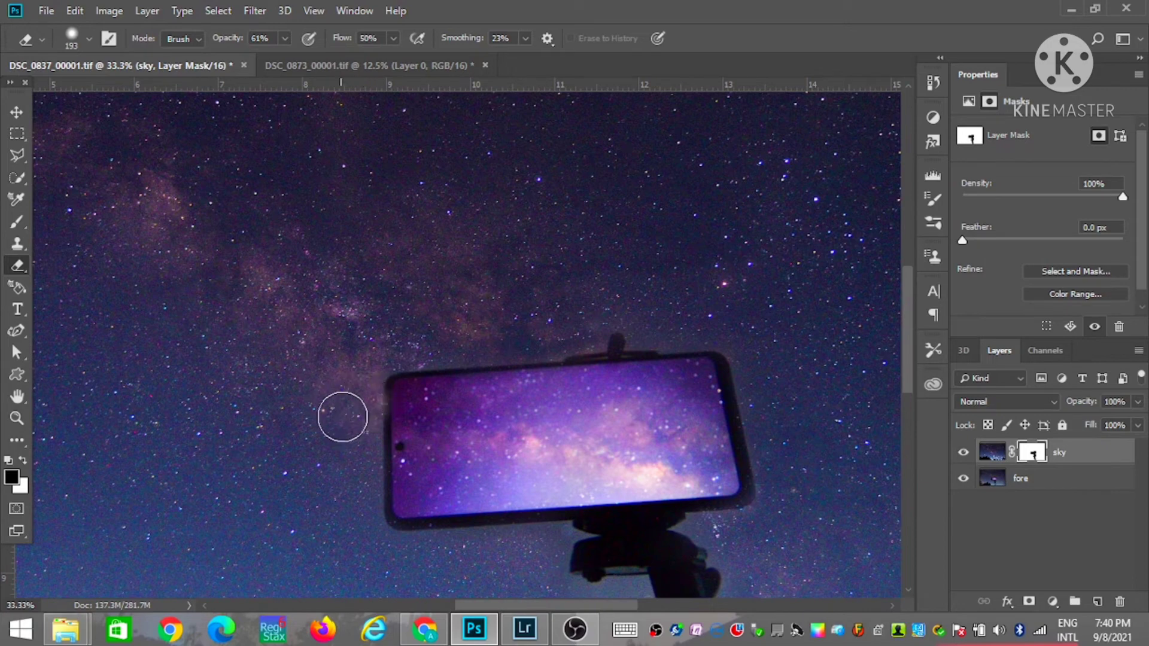
click(18, 223)
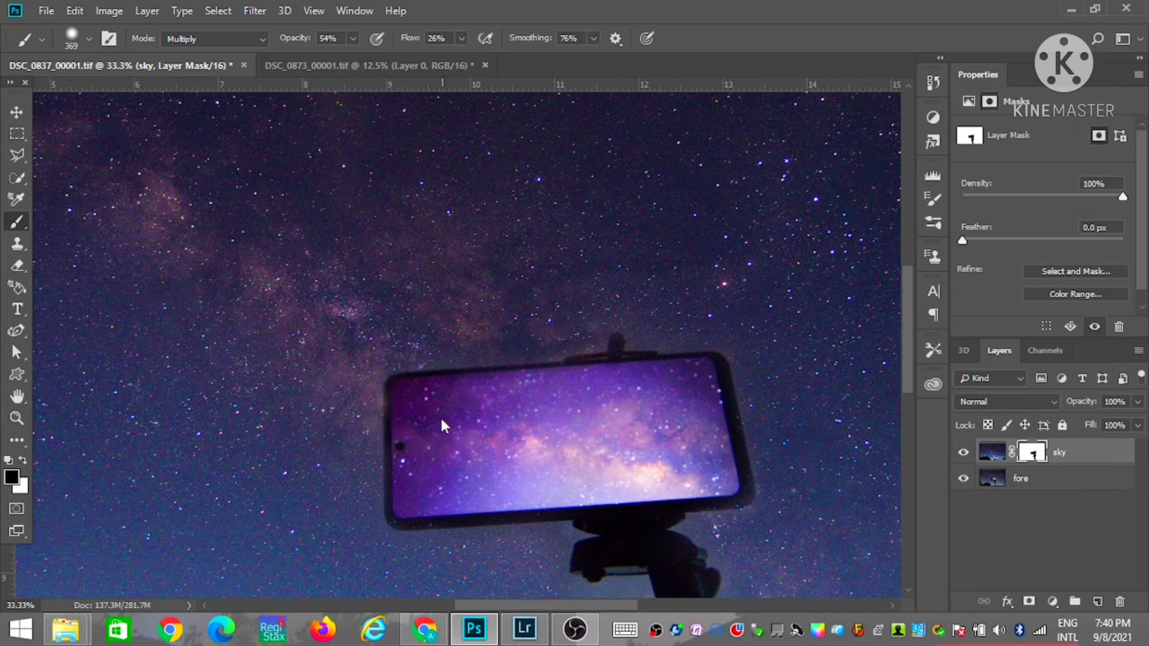
drag(441, 421, 443, 470)
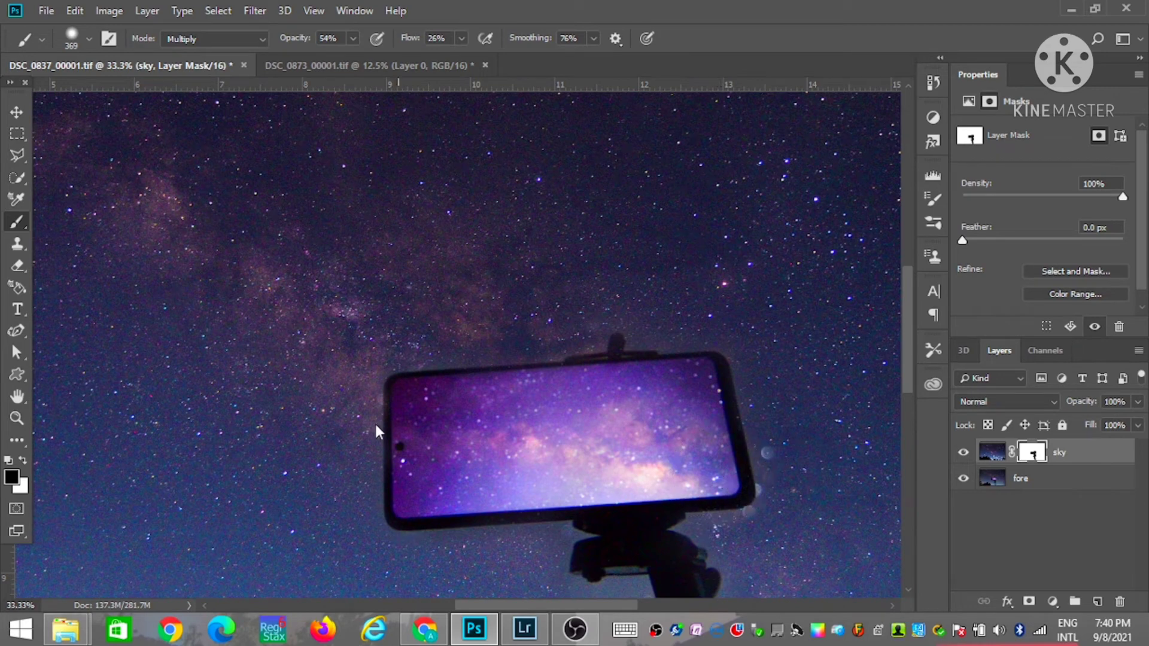
click(18, 265)
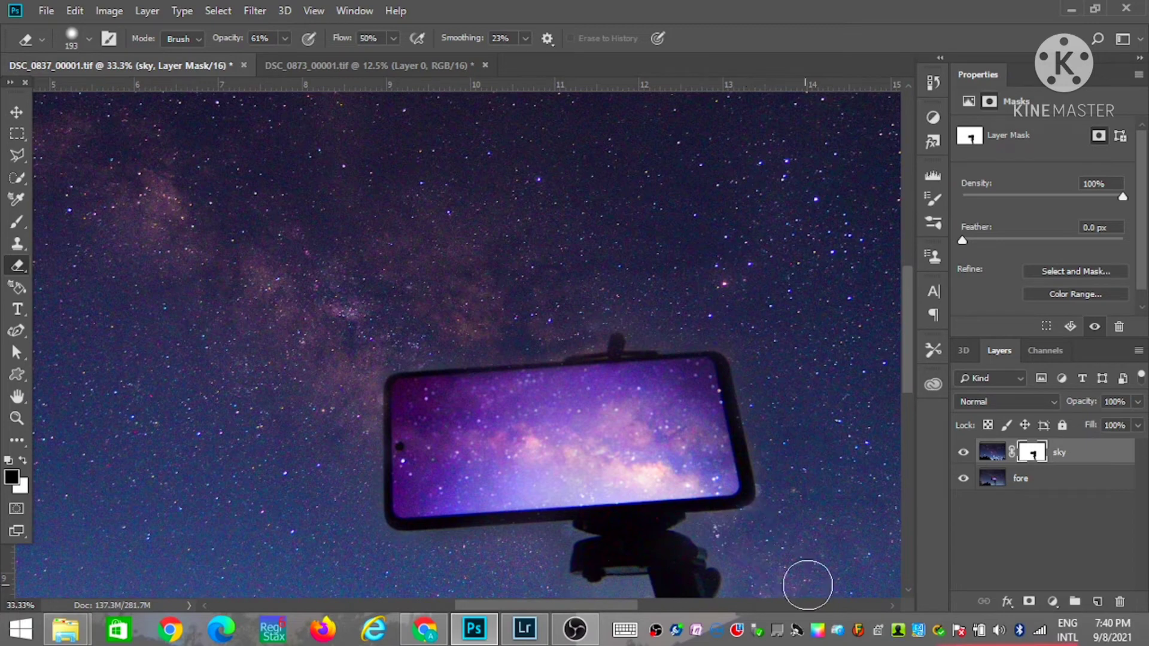
- Erase, then repaint darker, the mask at the gimbal pole's base by the trees
scroll(231, 366, down, 4)
scroll(244, 356, down, 4)
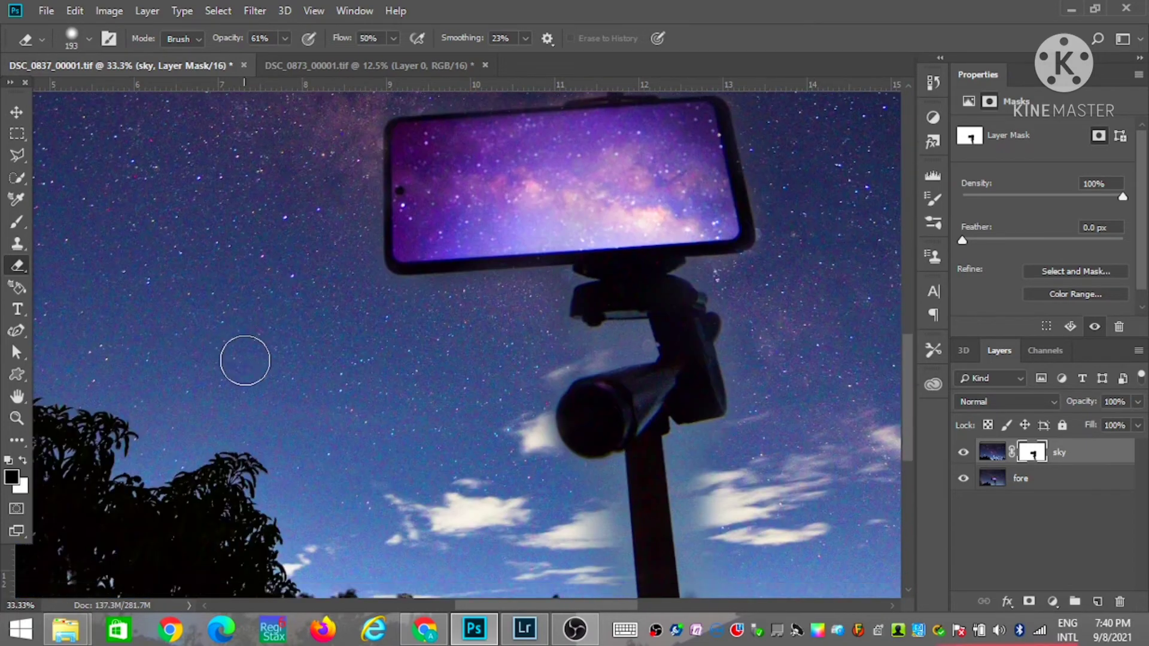
scroll(255, 366, down, 5)
drag(664, 463, 676, 541)
click(17, 222)
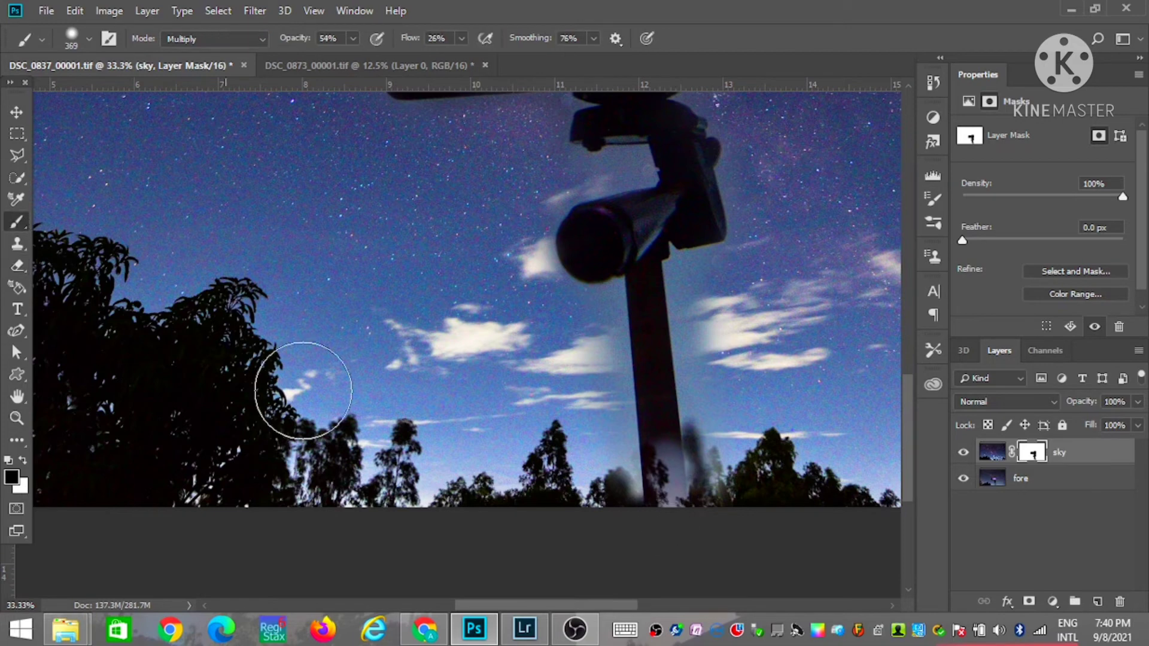
mouse_move(670, 473)
mouse_down()
mouse_move(667, 541)
mouse_move(654, 469)
mouse_move(673, 497)
mouse_up()
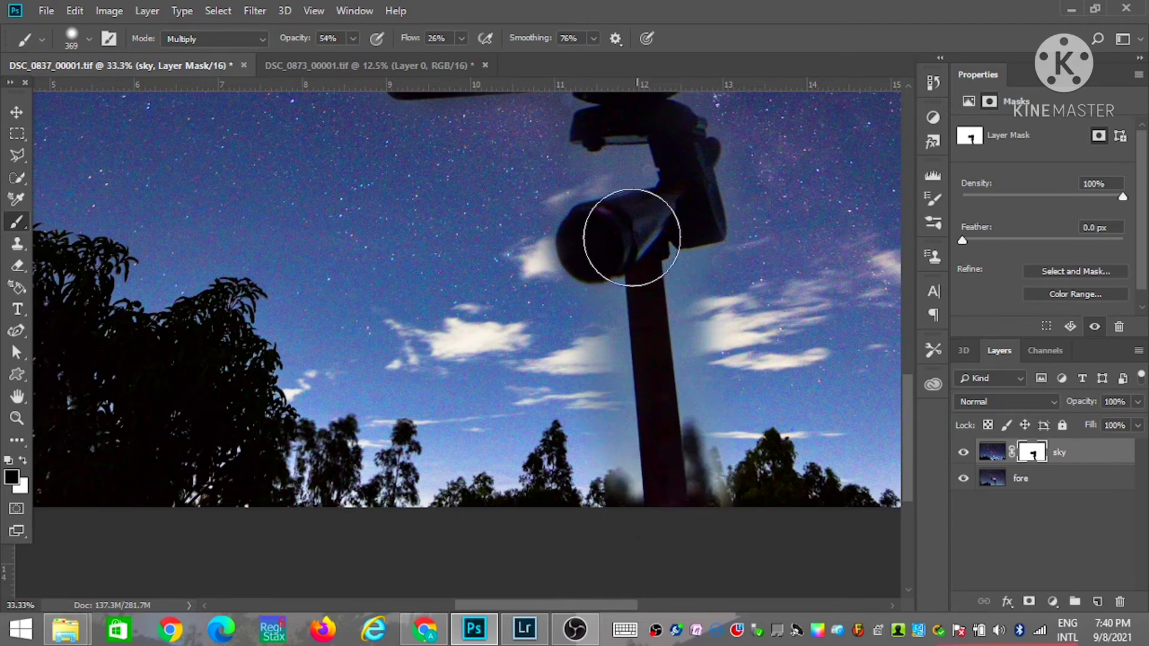
scroll(717, 275, up, 2)
scroll(761, 303, up, 3)
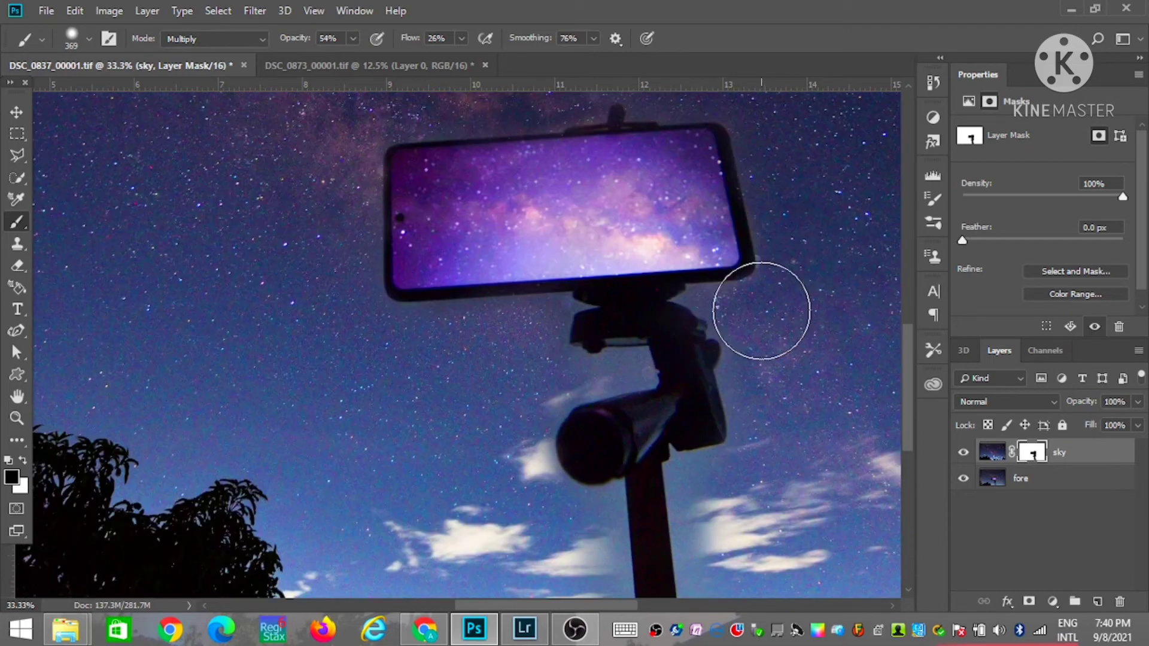
scroll(761, 308, up, 3)
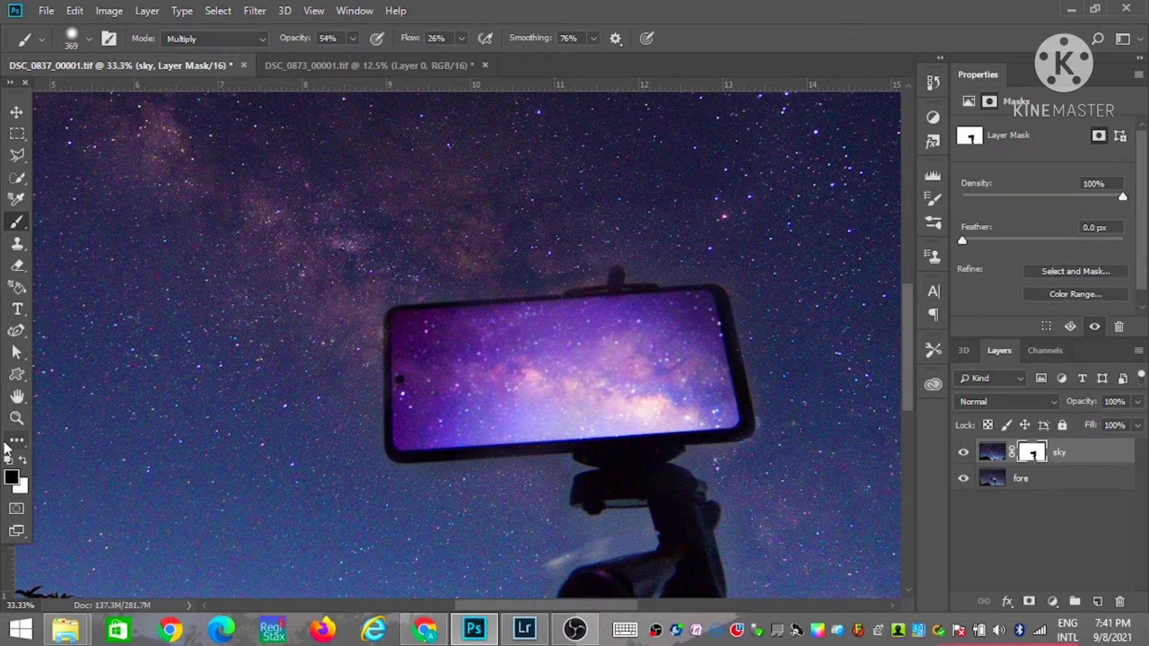
click(17, 418)
- Choose Fit on Screen from the Zoom tool's canvas context menu
right_click(244, 311)
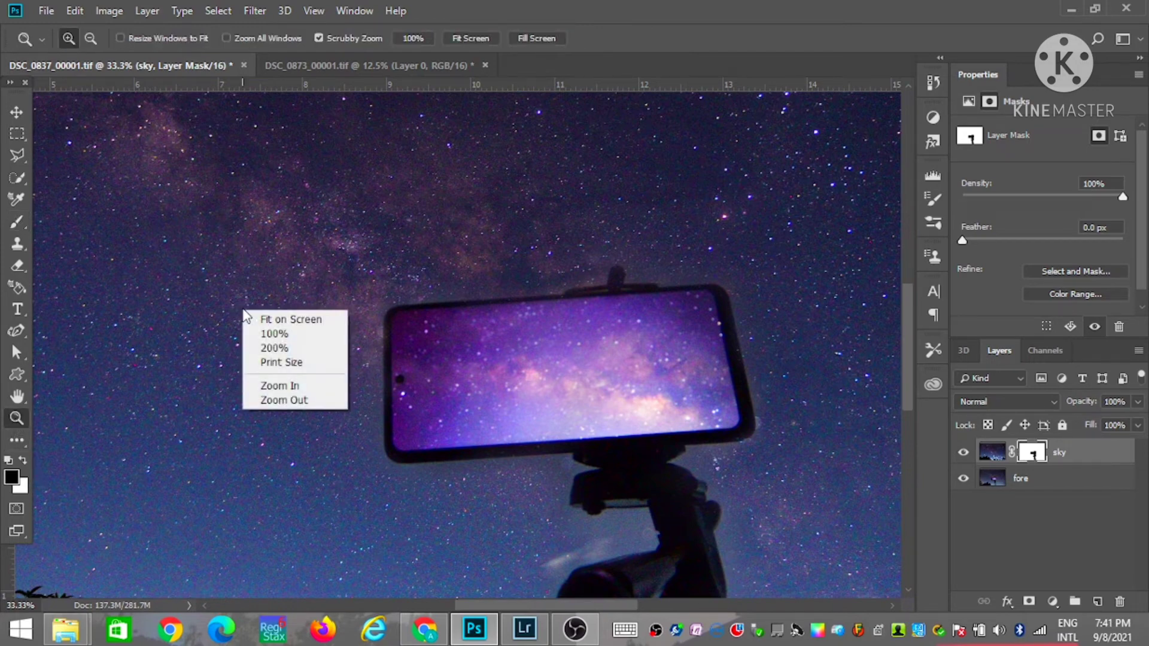
click(293, 320)
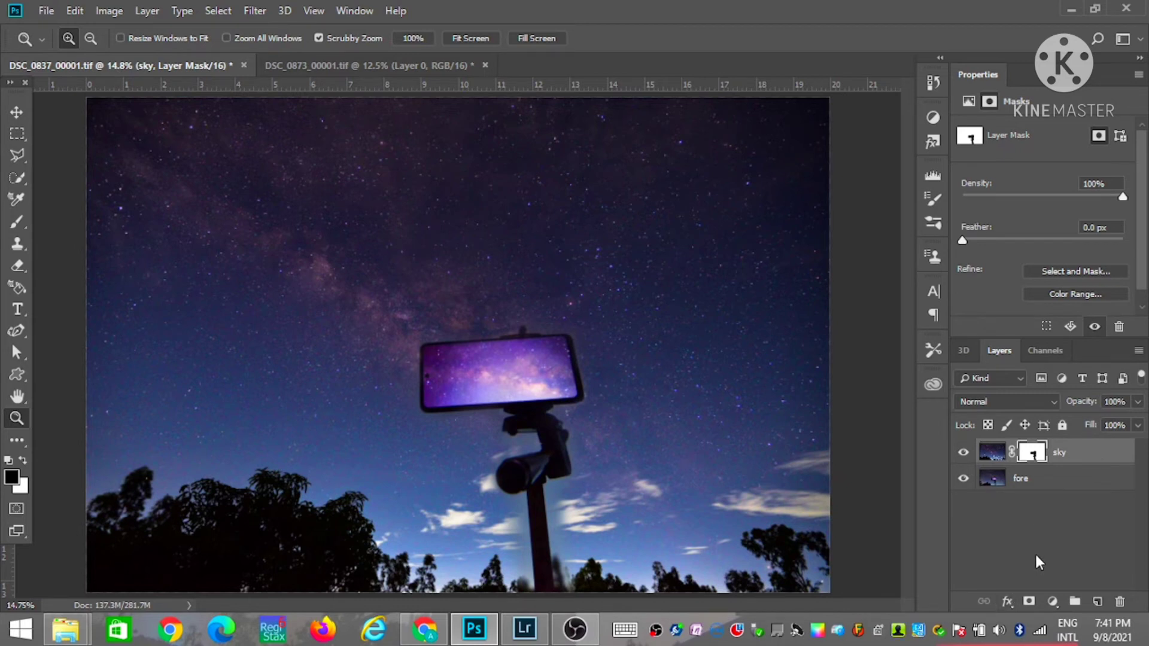
- Add a Levels adjustment layer and try raising its black point
click(1053, 602)
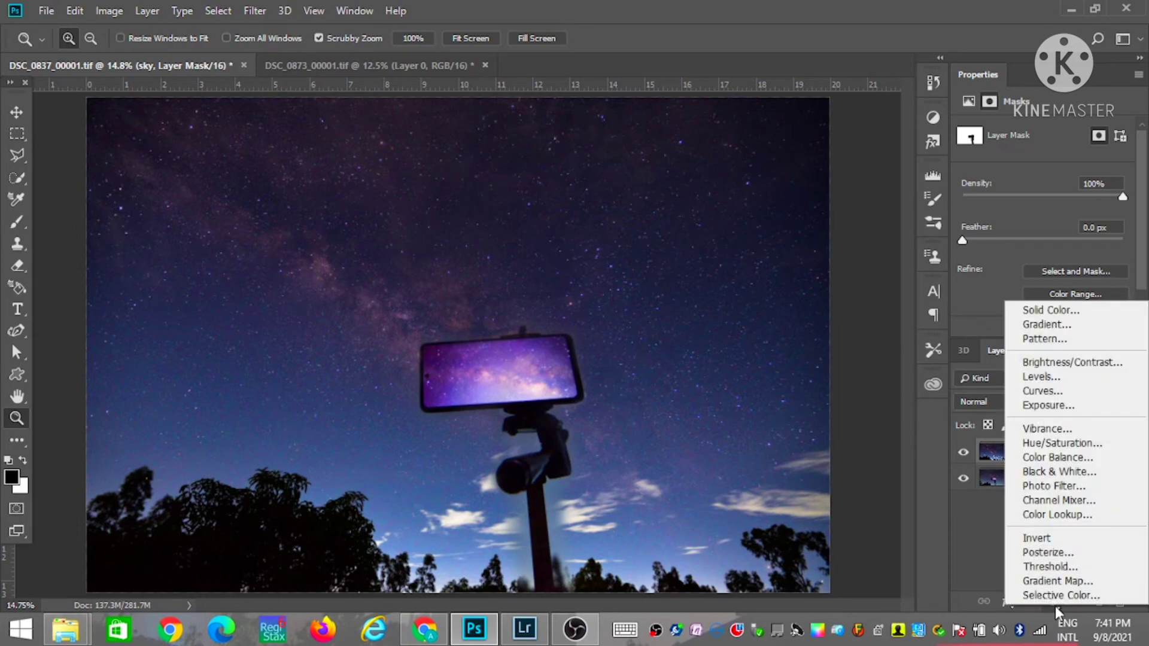
click(1053, 377)
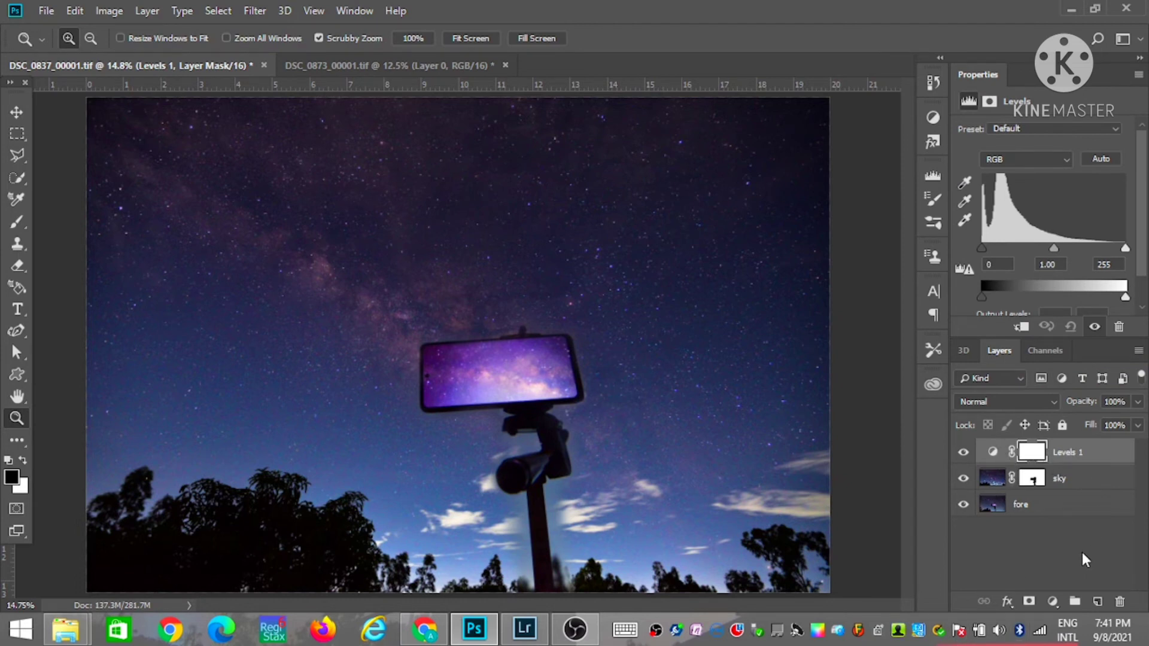
mouse_move(981, 248)
mouse_down()
mouse_move(1016, 250)
mouse_move(960, 250)
mouse_up()
- Move Levels 1 below the sky layer and set its midtones to 0.88
drag(1089, 455, 1089, 486)
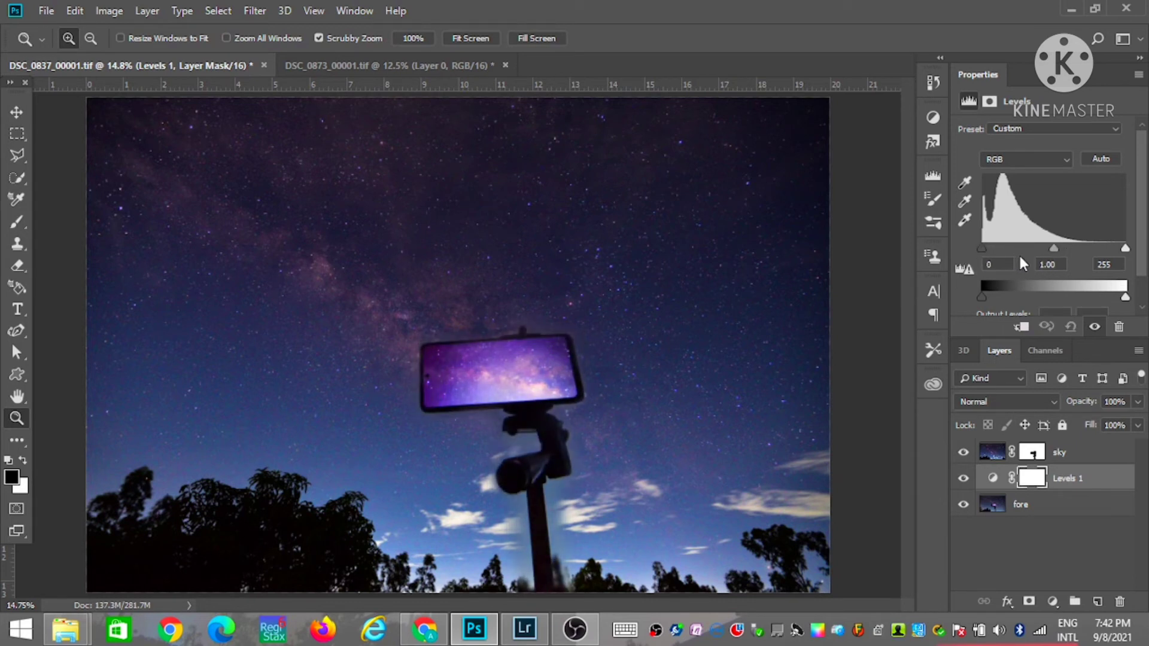
drag(982, 249, 979, 239)
drag(1054, 247, 1069, 245)
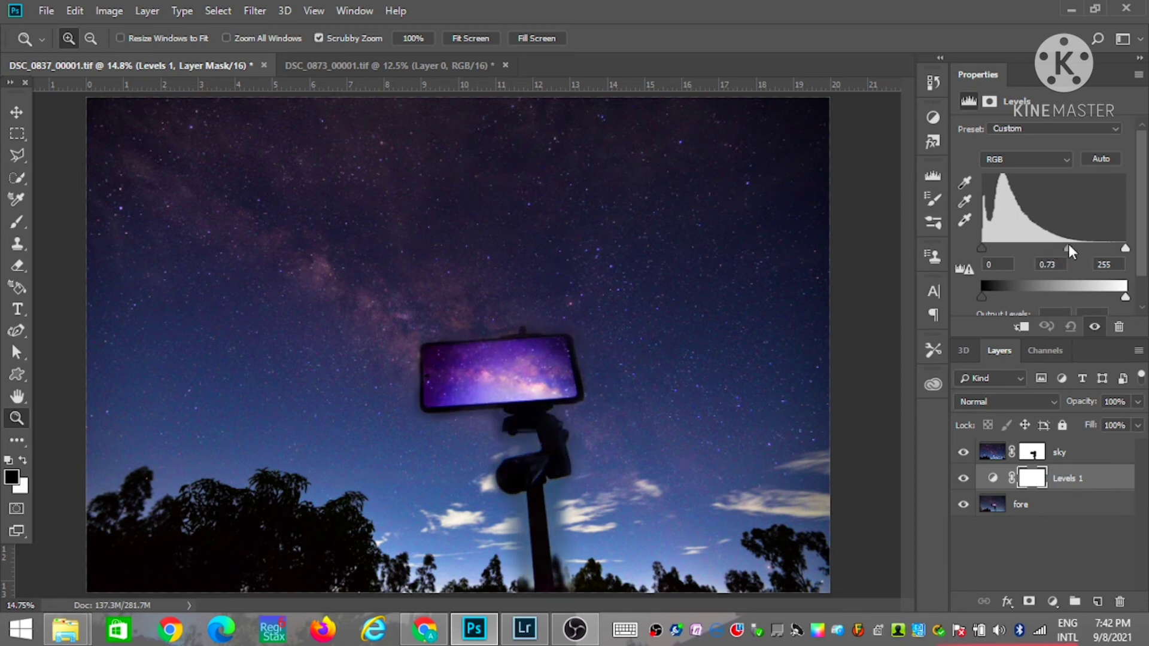
drag(1066, 247, 1058, 246)
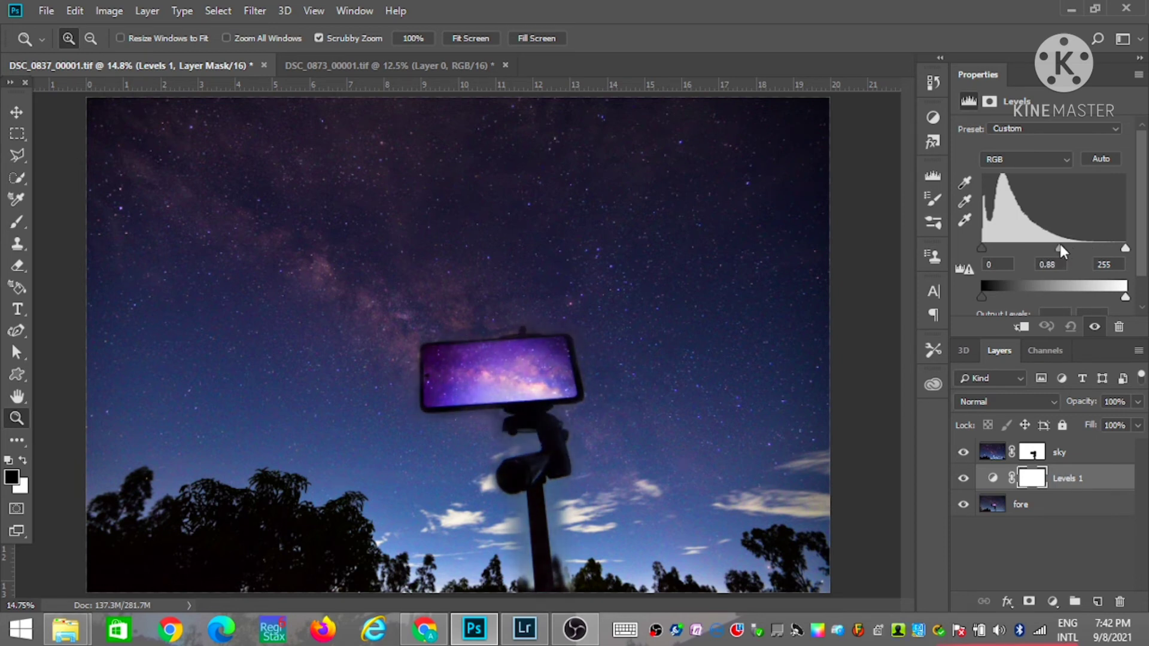
click(1084, 455)
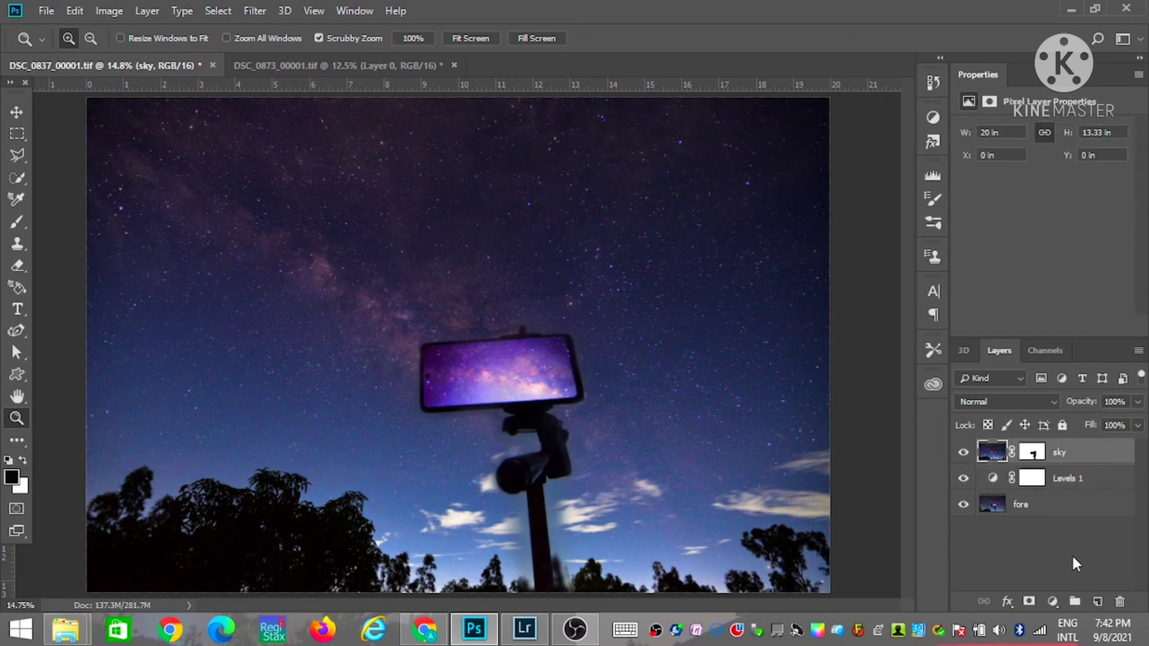
- Add a Levels 2 adjustment above the sky and clip it to the sky layer
click(1052, 601)
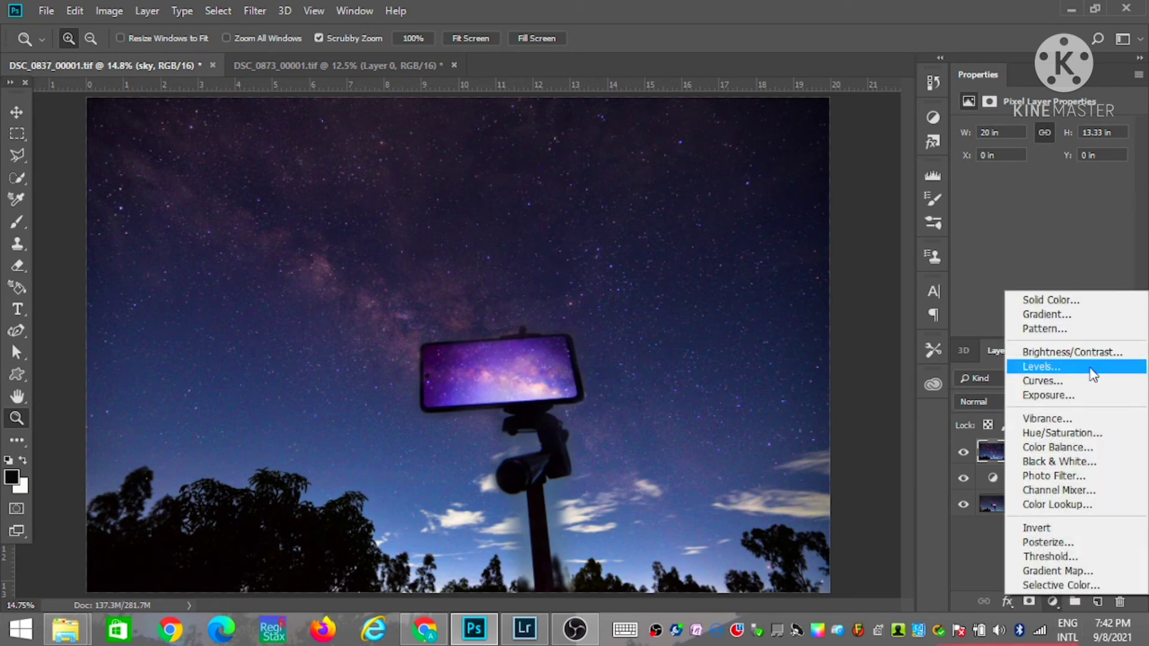
click(1090, 369)
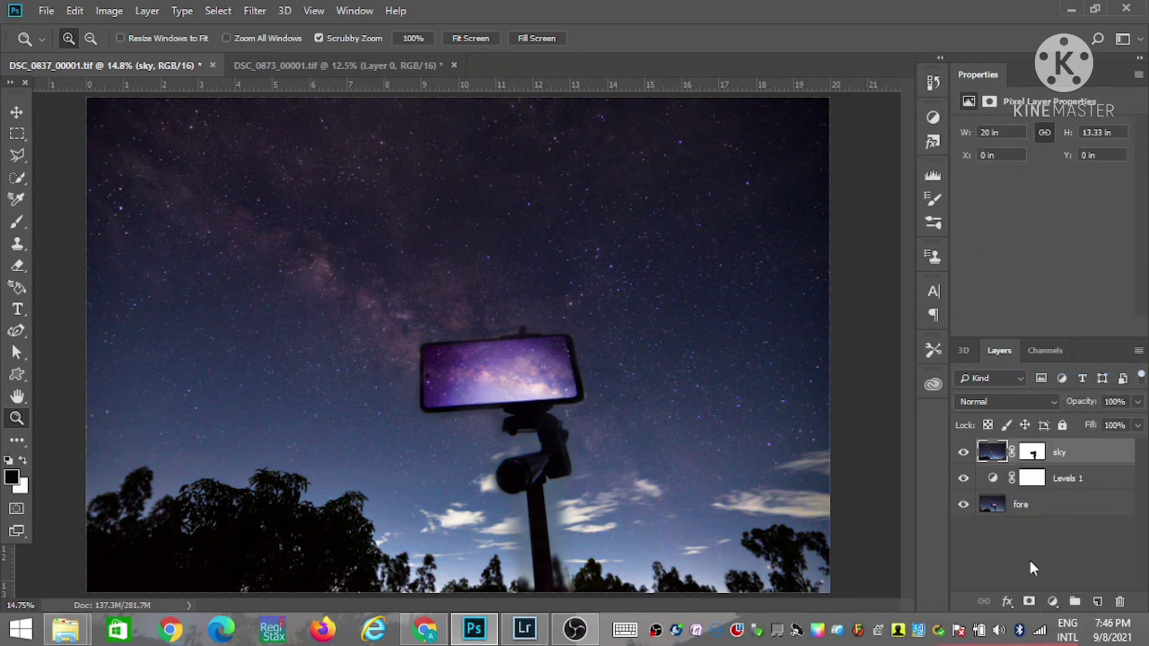
click(1051, 602)
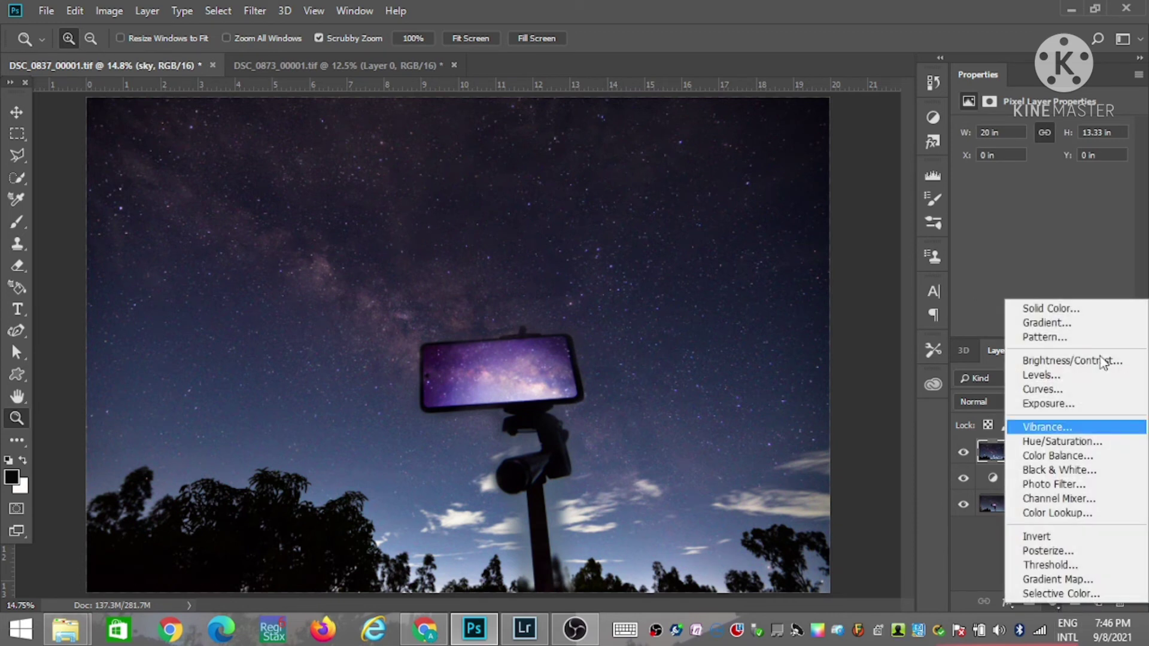
click(1061, 378)
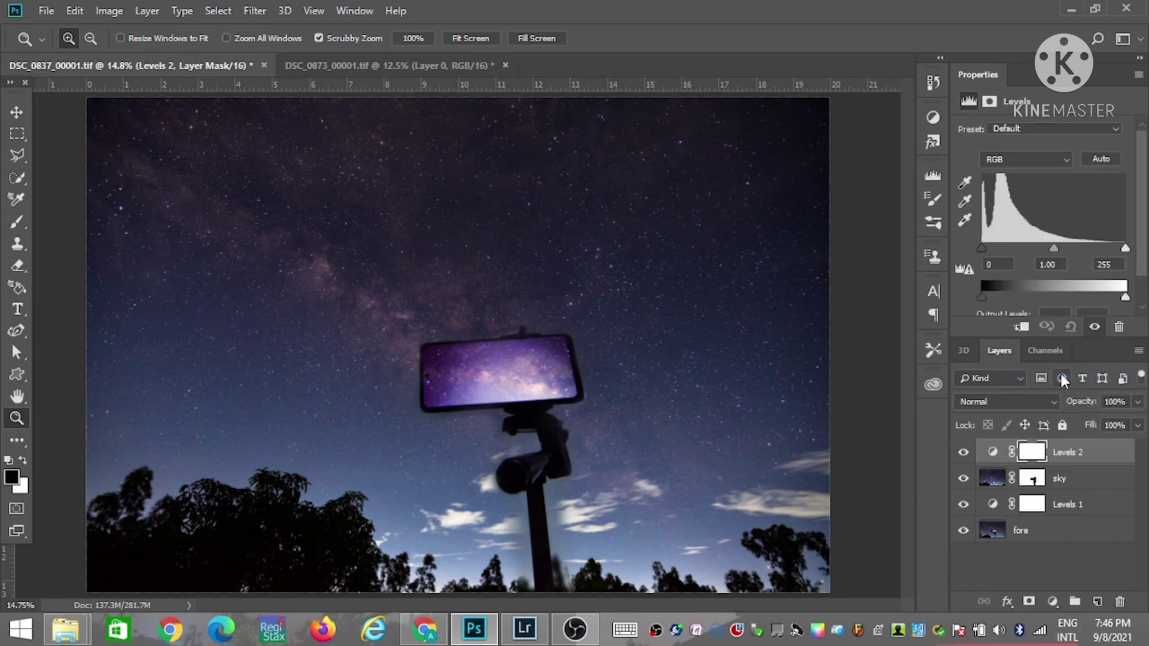
alt+click(1077, 466)
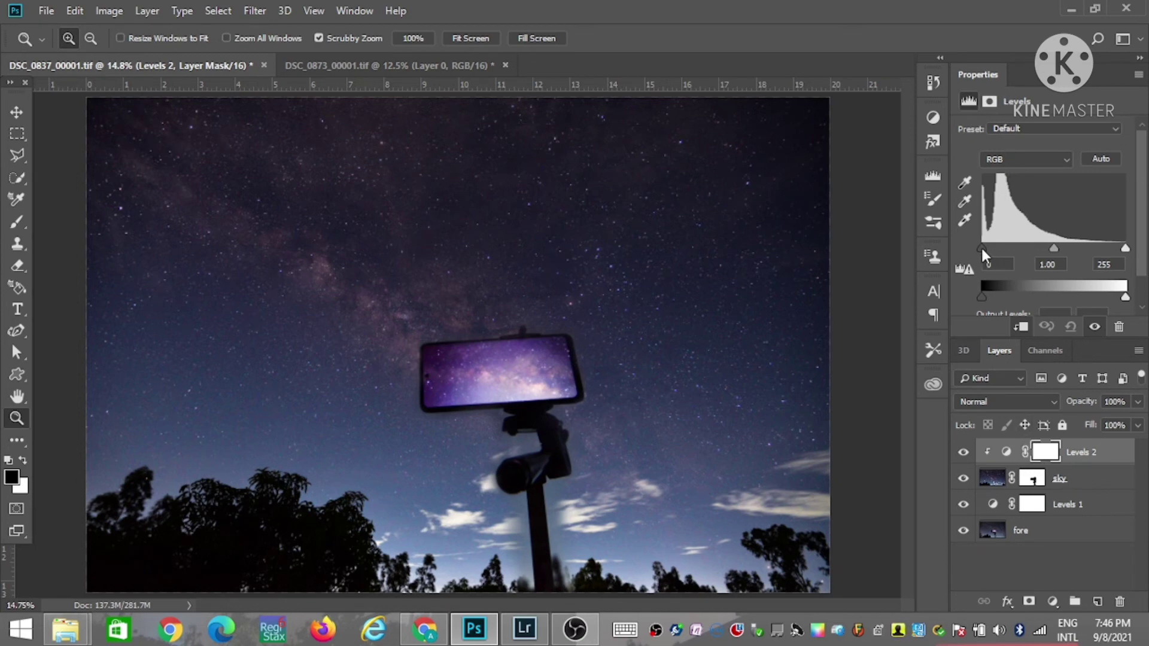
mouse_move(981, 247)
mouse_down()
mouse_move(1047, 248)
mouse_move(985, 249)
mouse_up()
- Set Levels 1 to black point 0 and midtones 1.21
click(1092, 509)
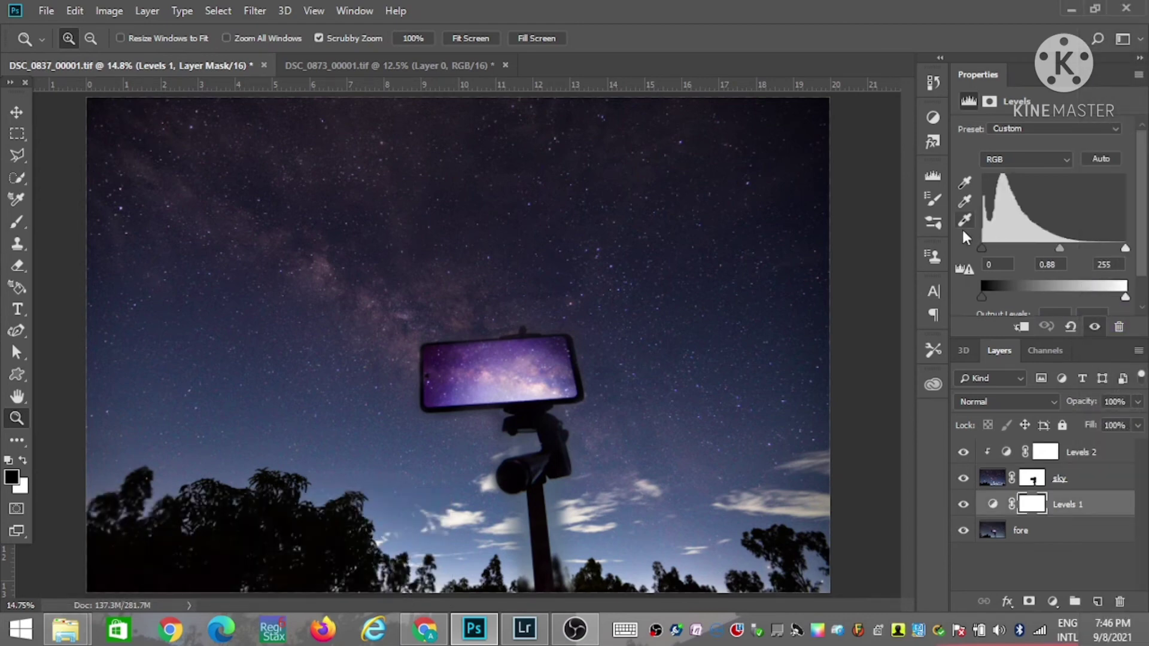
drag(982, 247, 996, 248)
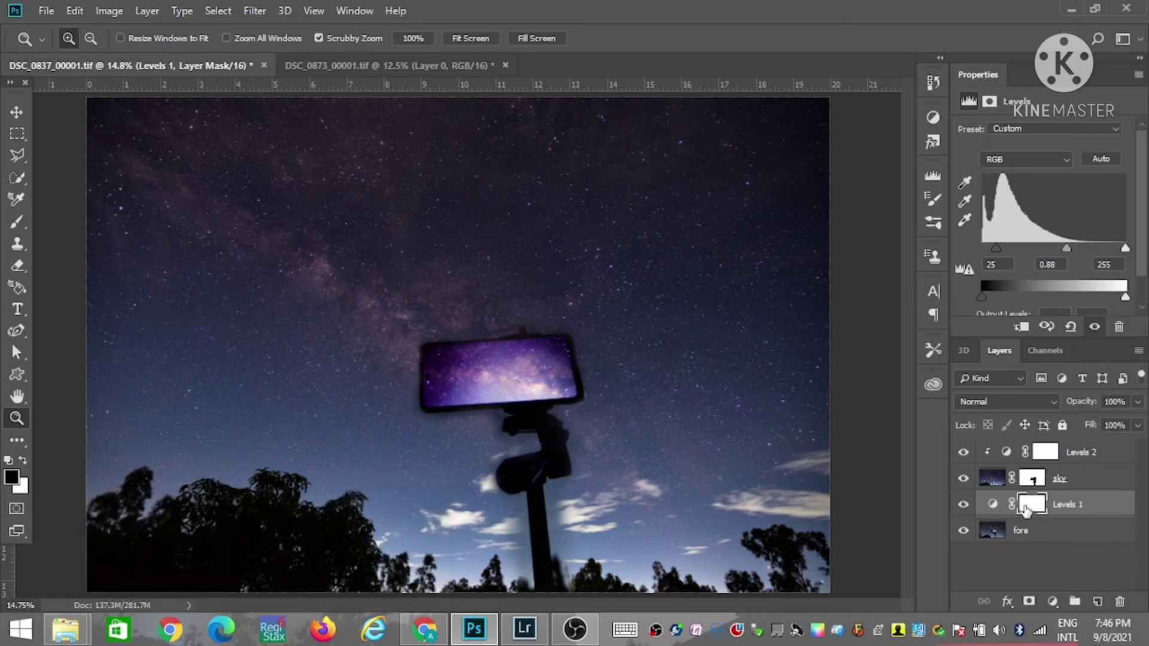
click(1104, 454)
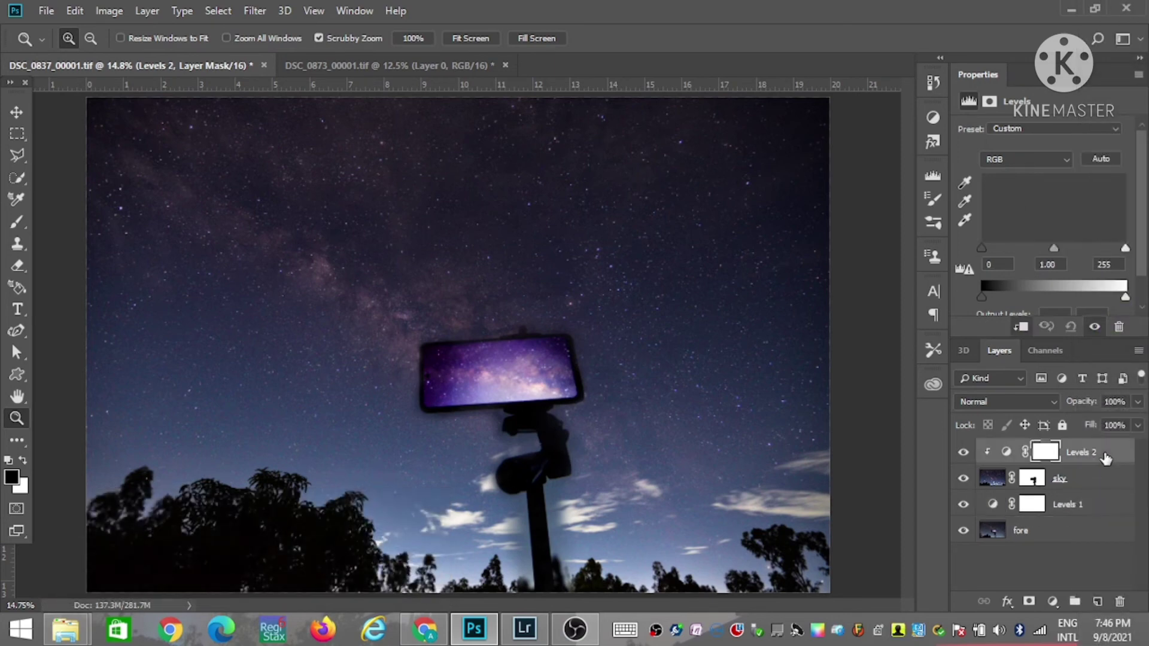
mouse_move(981, 249)
mouse_down()
mouse_move(1018, 248)
mouse_move(982, 249)
mouse_up()
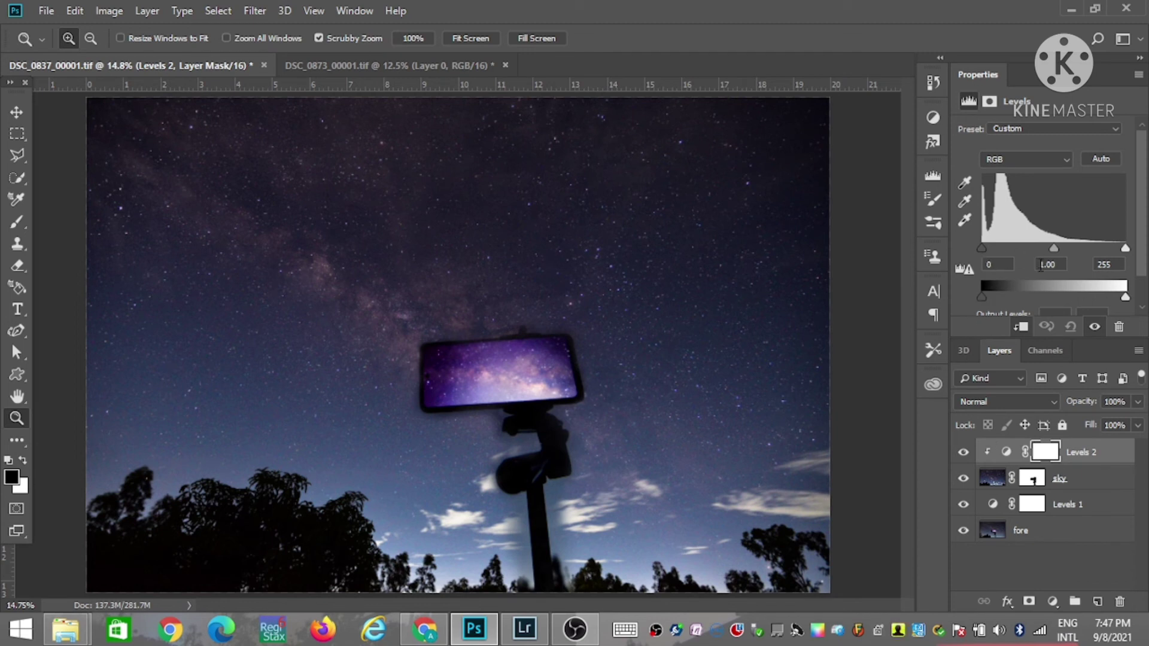
click(1073, 510)
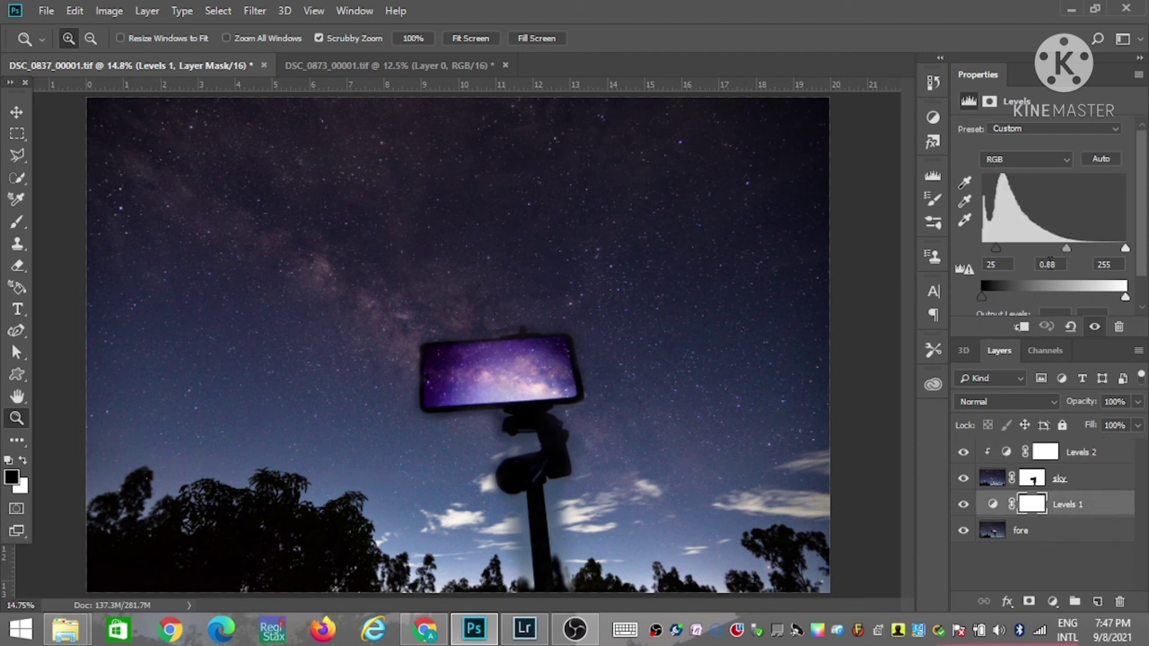
drag(997, 248, 976, 247)
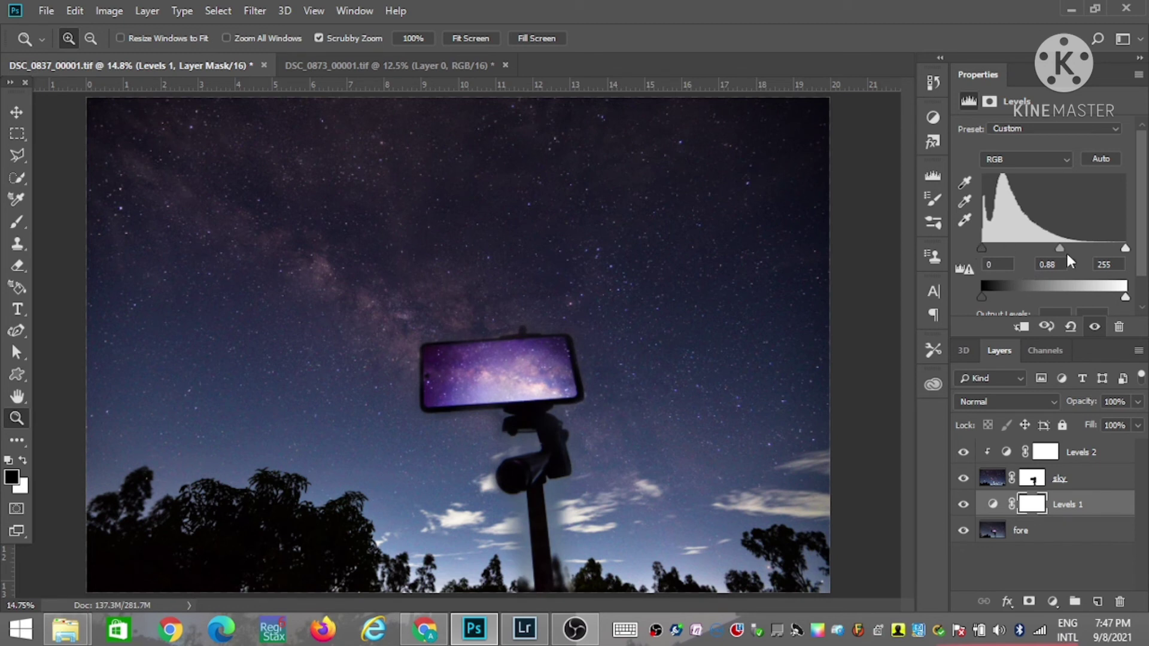
drag(1060, 248, 1044, 248)
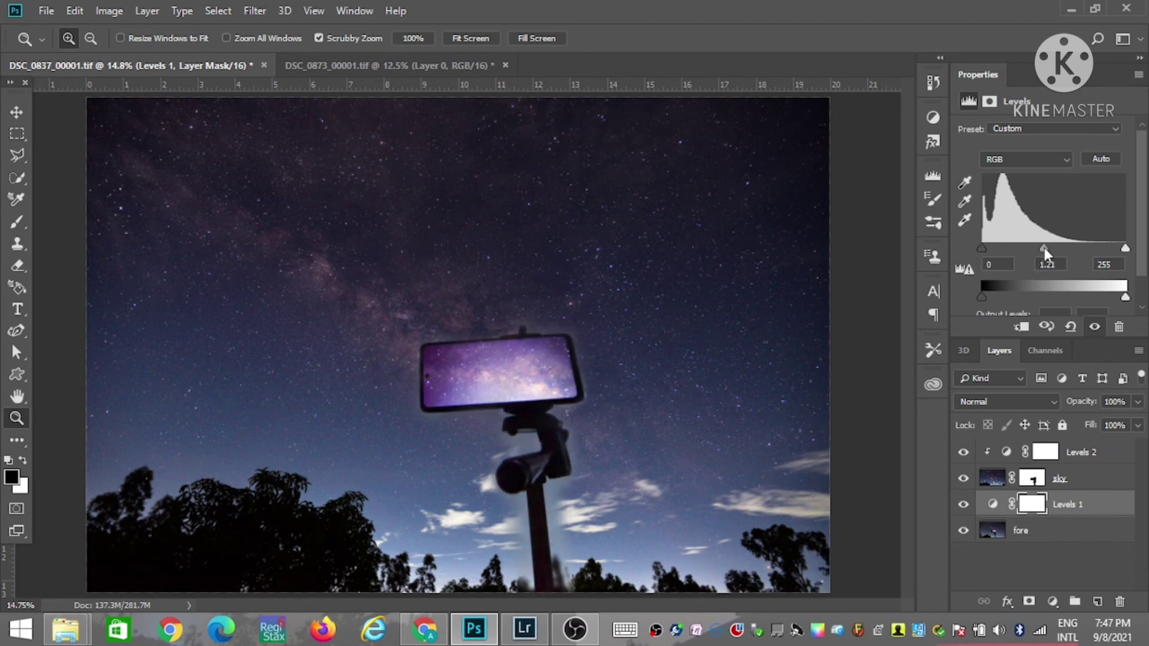
- Set the sky's Levels 2 to black point 4 and midtones 0.82
click(1083, 453)
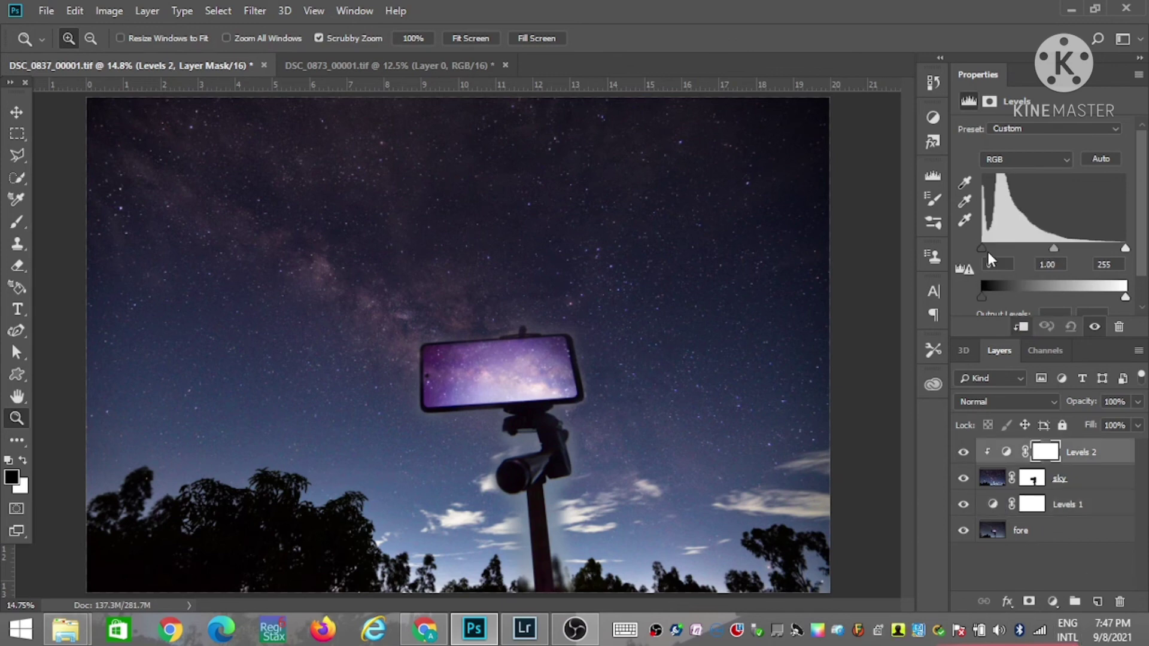
mouse_move(1055, 249)
mouse_down()
mouse_move(1043, 246)
mouse_move(1076, 246)
mouse_move(1064, 247)
mouse_up()
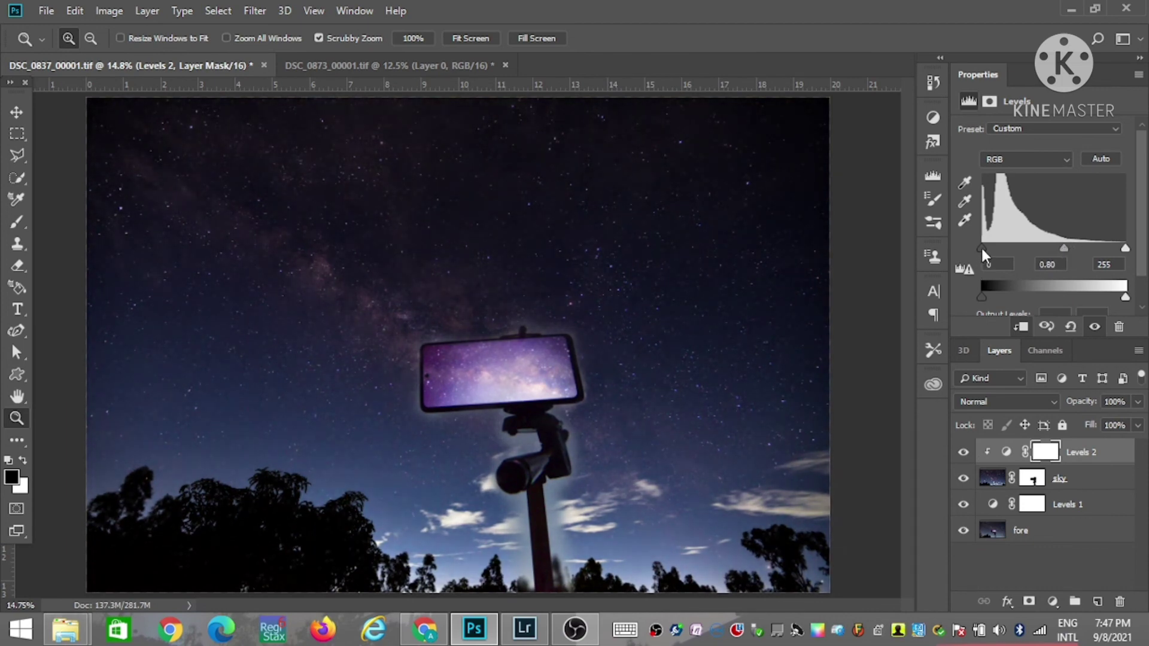
drag(981, 248, 984, 248)
drag(1063, 249, 1063, 249)
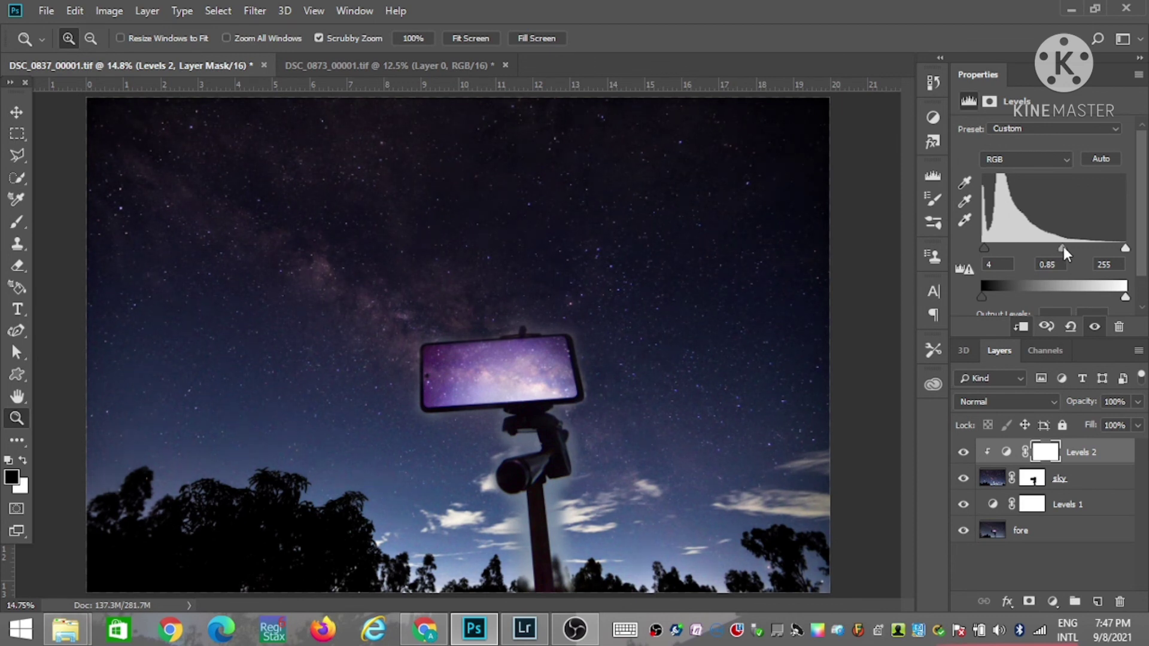
click(1079, 482)
- Add a Brightness/Contrast adjustment above the sky and set its contrast to 11
click(1050, 603)
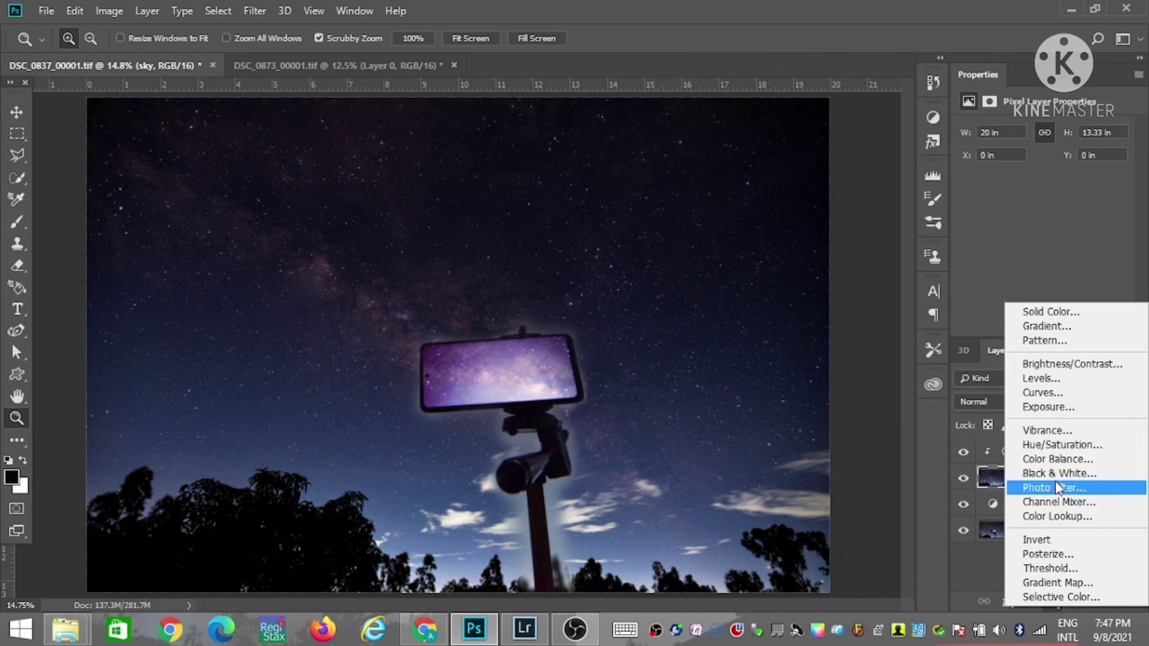
click(1057, 365)
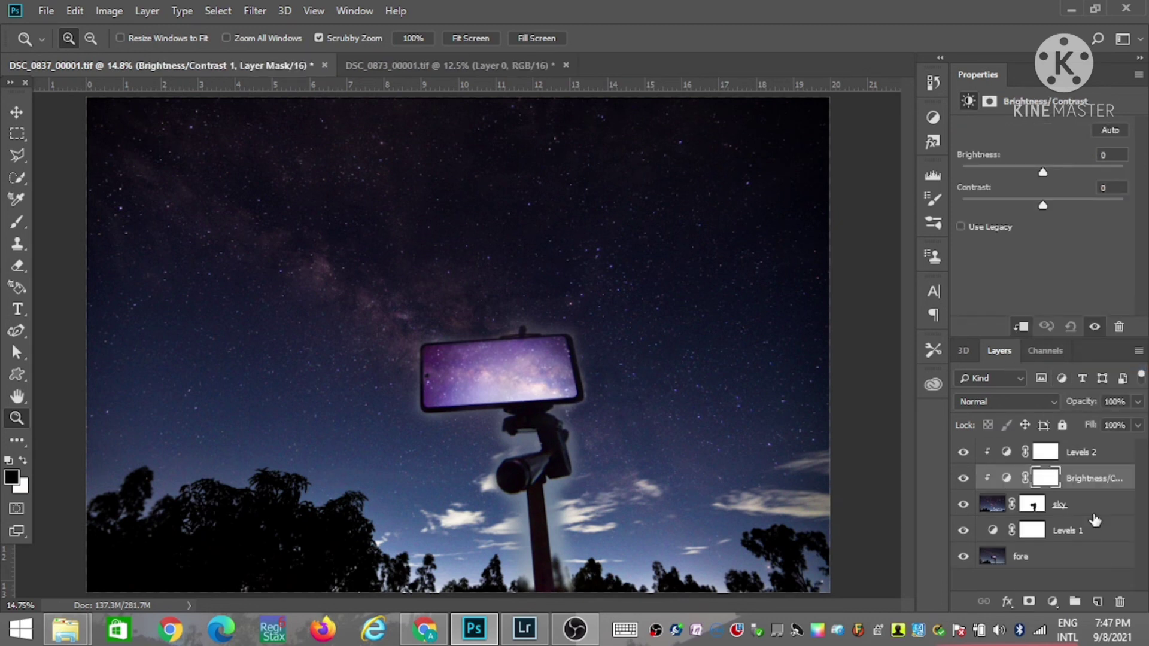
click(1064, 203)
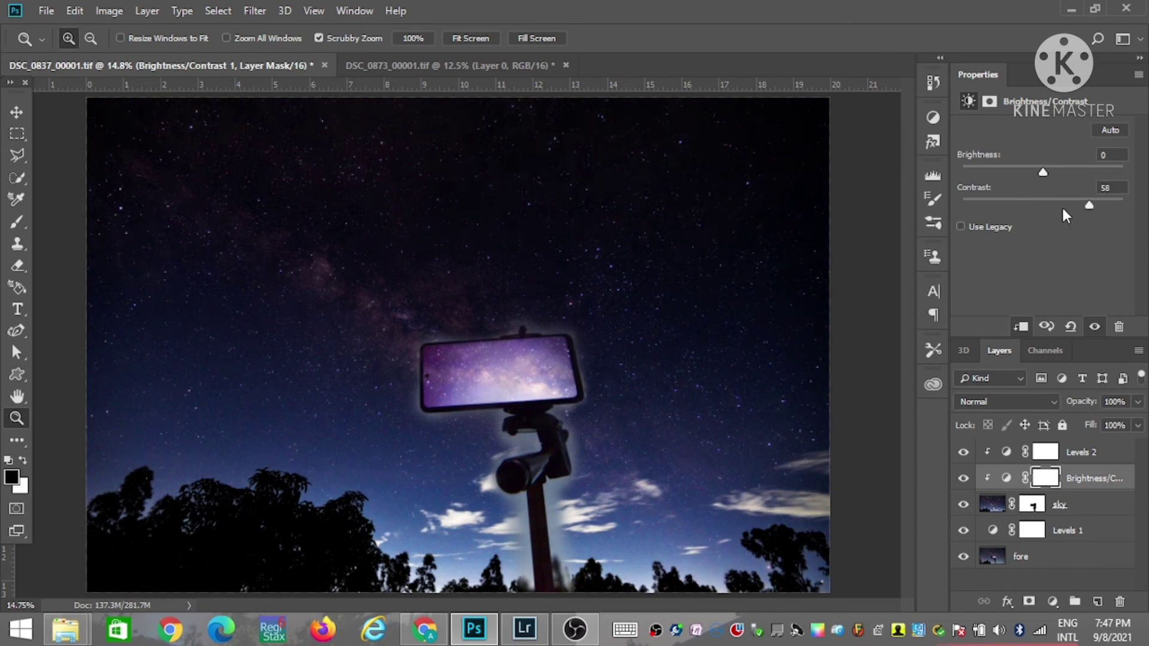
click(994, 204)
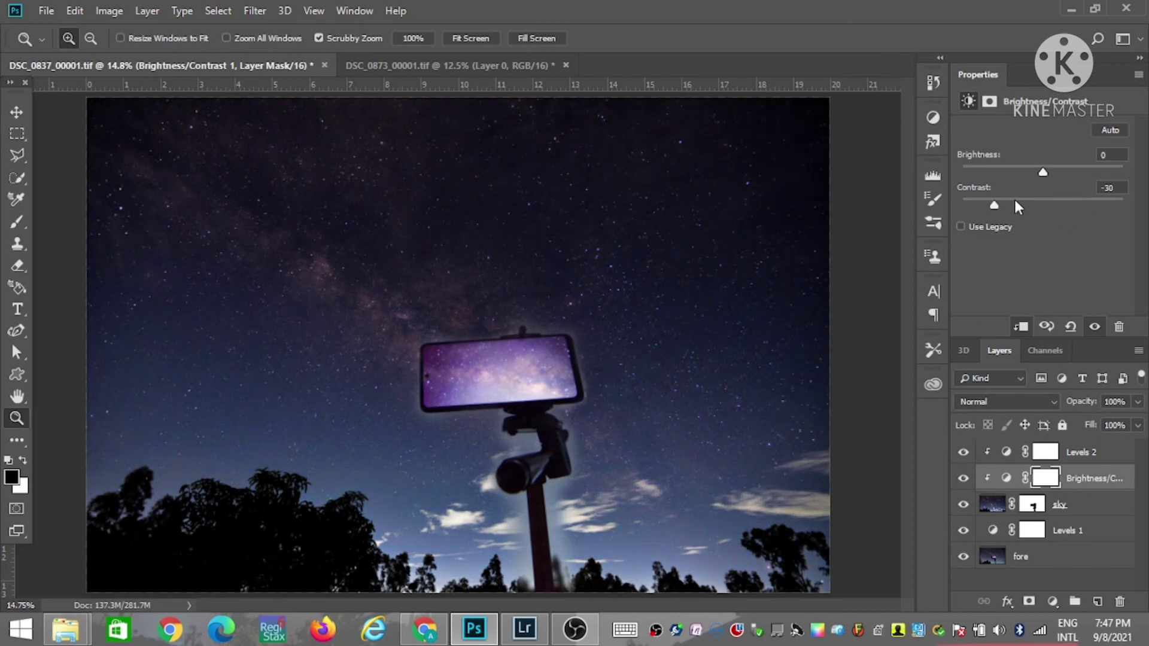
mouse_move(1015, 200)
mouse_down()
mouse_move(1064, 204)
mouse_move(1057, 170)
mouse_move(1083, 170)
mouse_move(1062, 172)
mouse_move(1033, 206)
mouse_move(1052, 203)
mouse_move(1043, 173)
mouse_up()
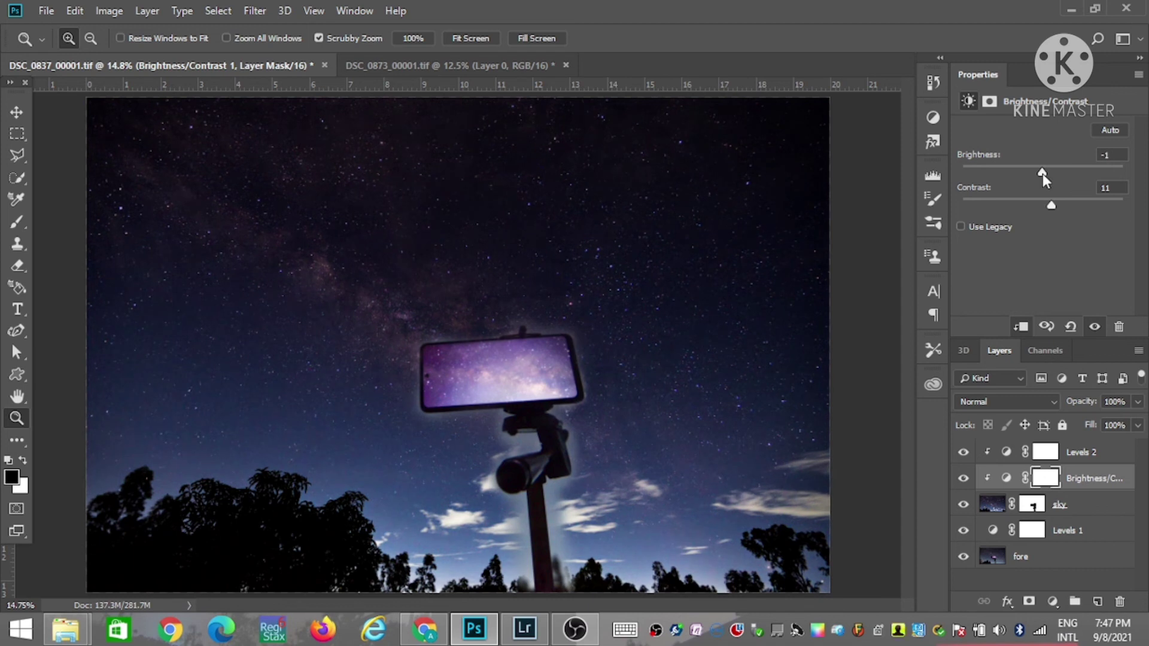
- Lower the Levels 1 midtone input on the foreground from 1.21 to 0.91
click(1119, 532)
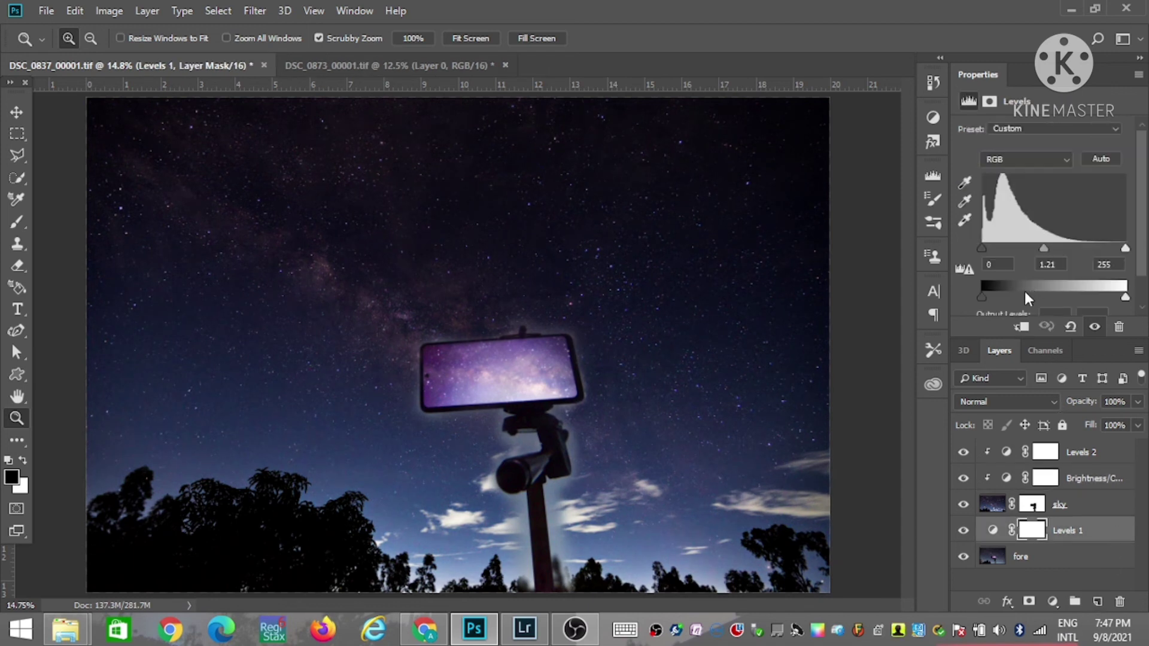
drag(1042, 249, 1058, 250)
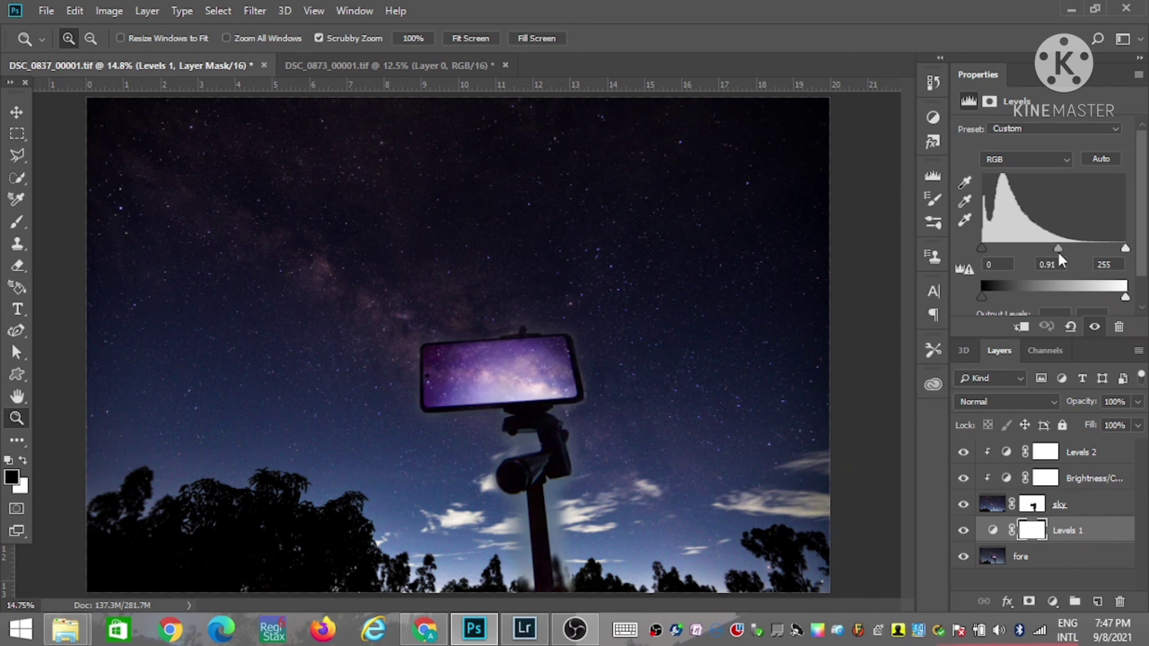